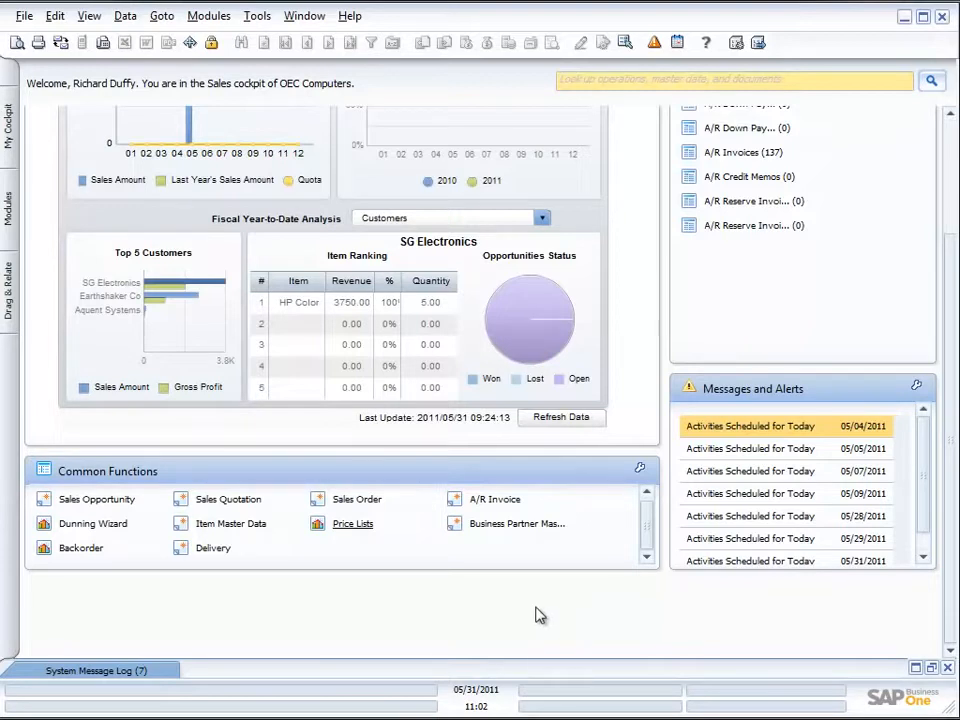
Open a new sales opportunity form from the common functions and enlarge it to fill the workspace.
left_click(108, 503)
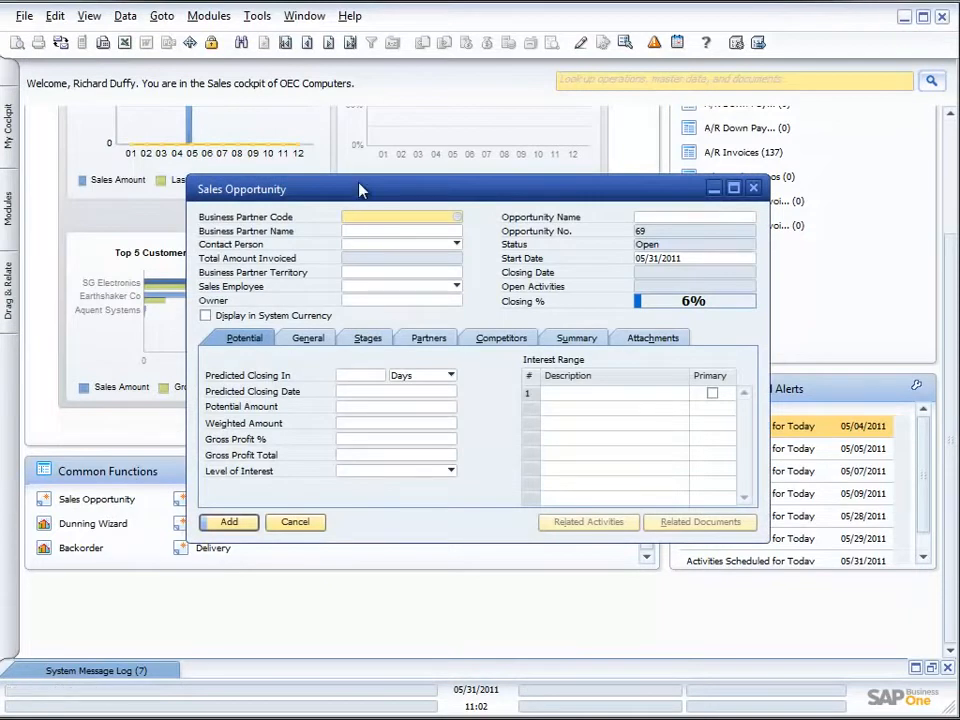
left_click(733, 188)
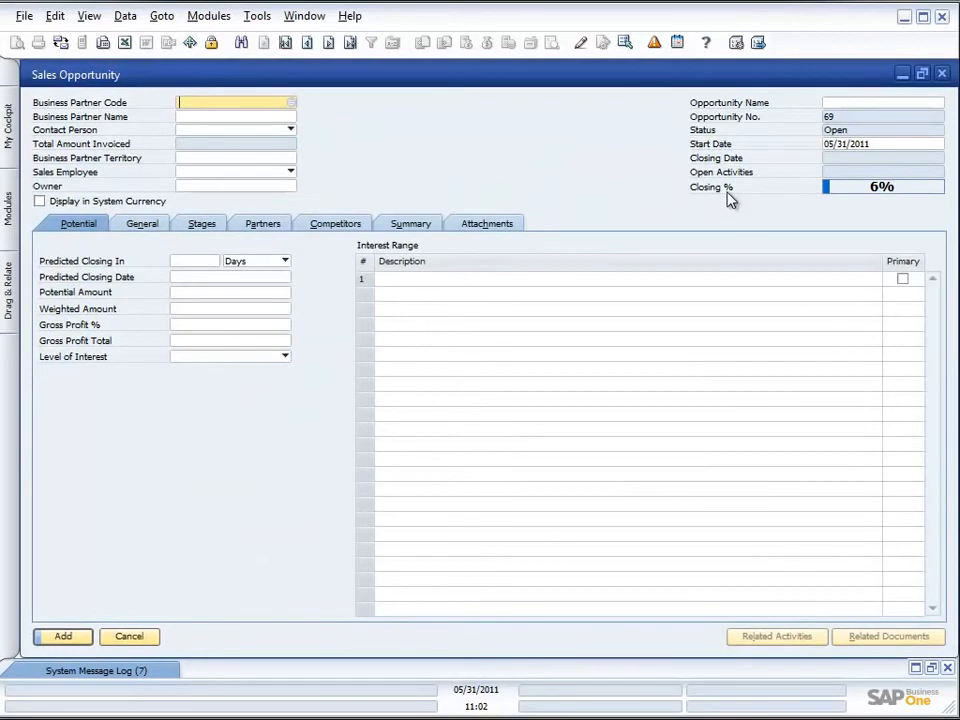
left_click(291, 104)
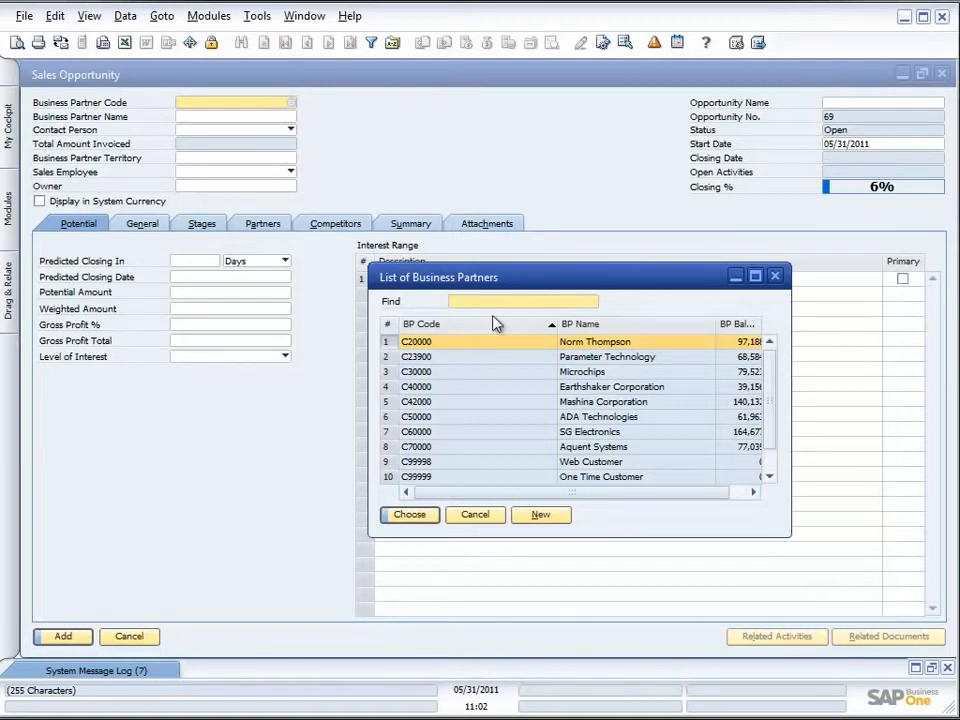
left_click(541, 515)
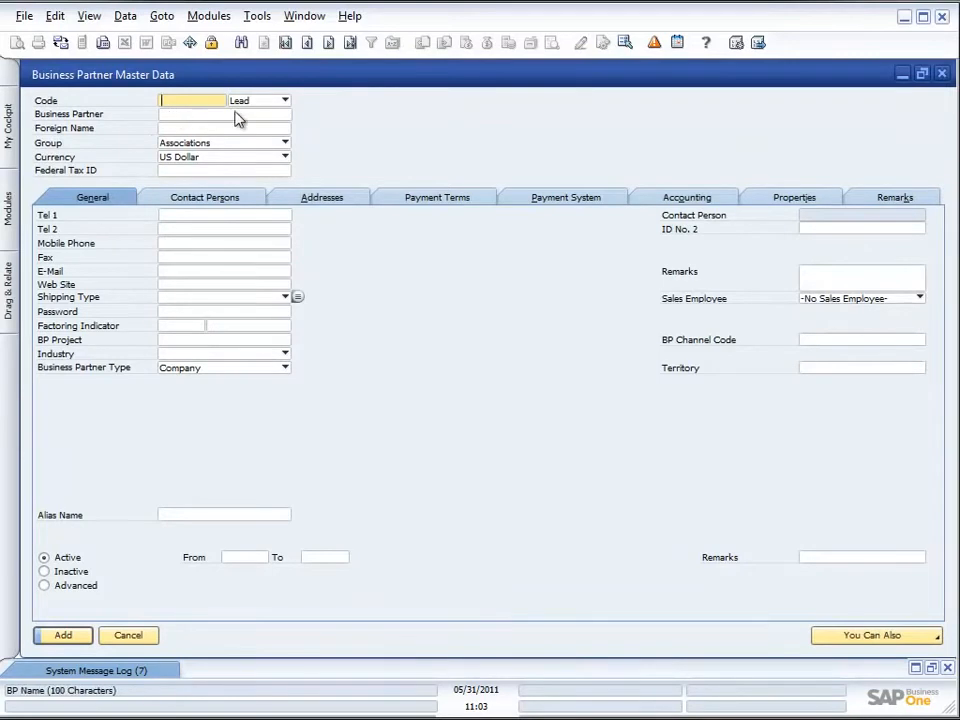
left_click(285, 101)
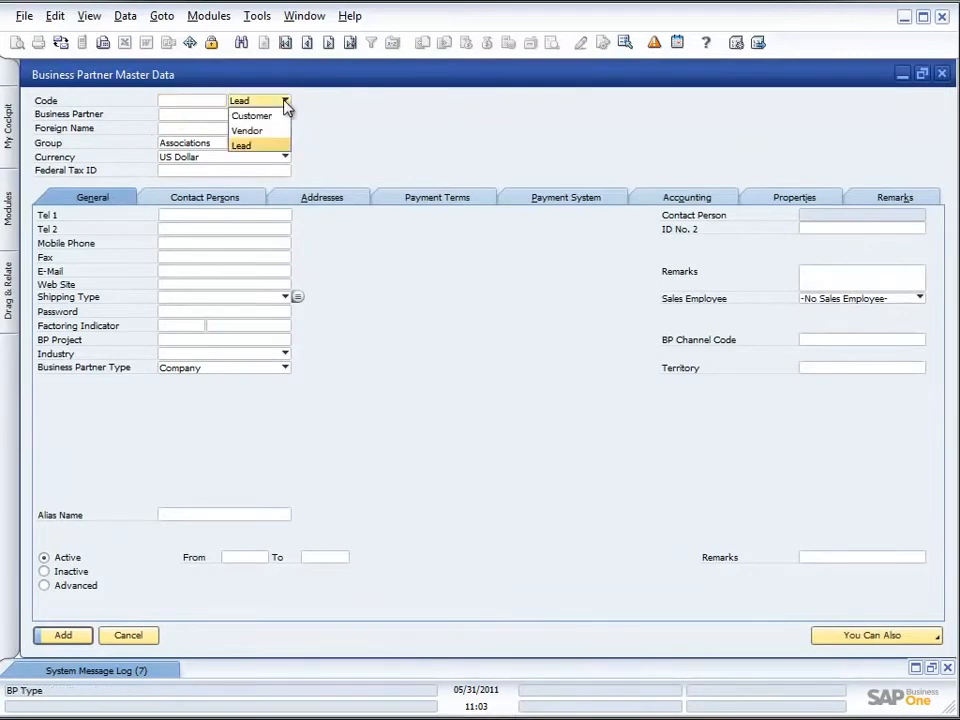
left_click(250, 147)
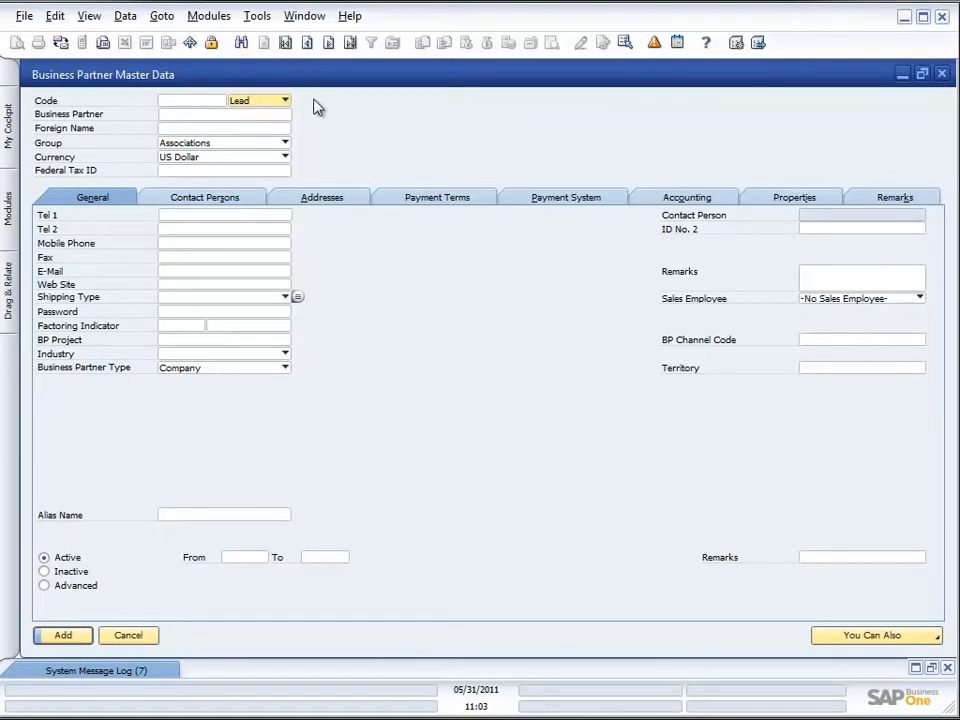
left_click(941, 73)
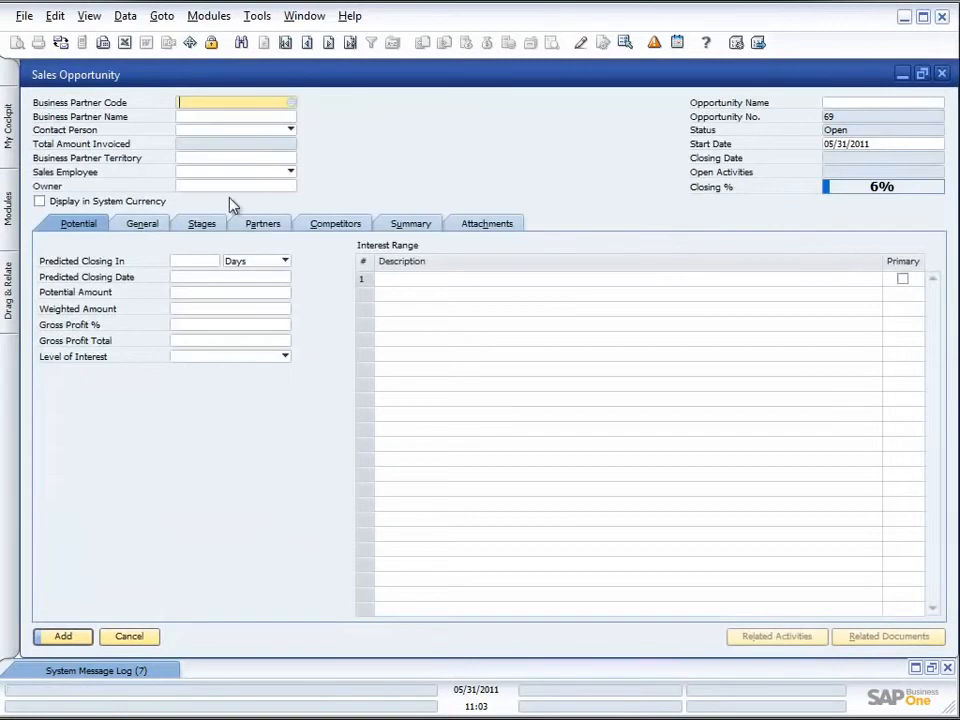
Choose Earthshaker Corporation as the opportunity's business partner and set the contact person to the second listed contact.
left_click(290, 102)
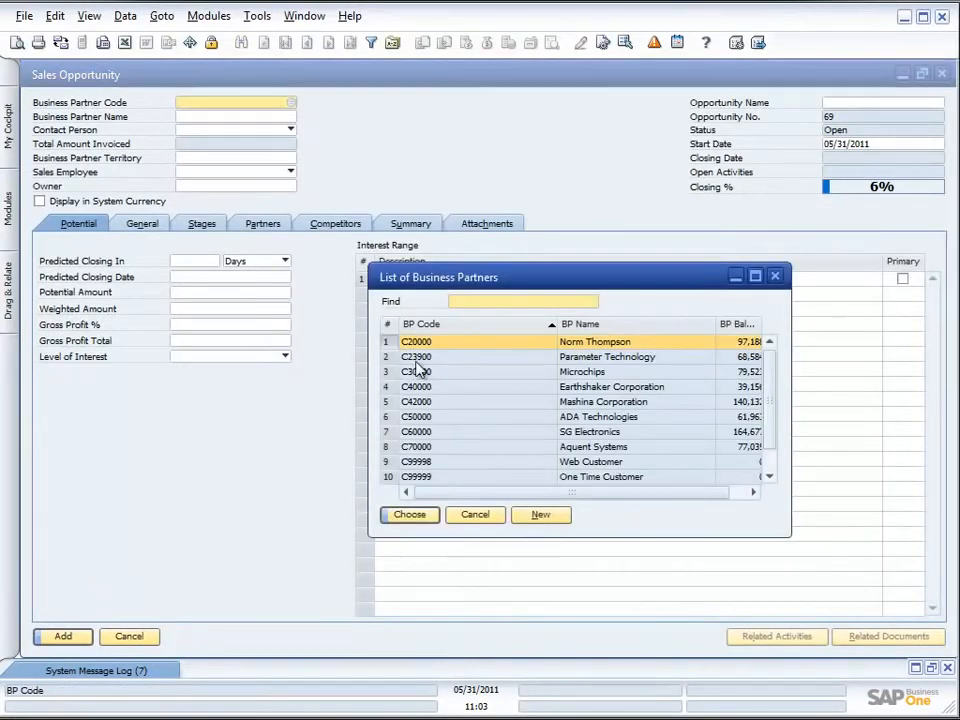
double_click(566, 391)
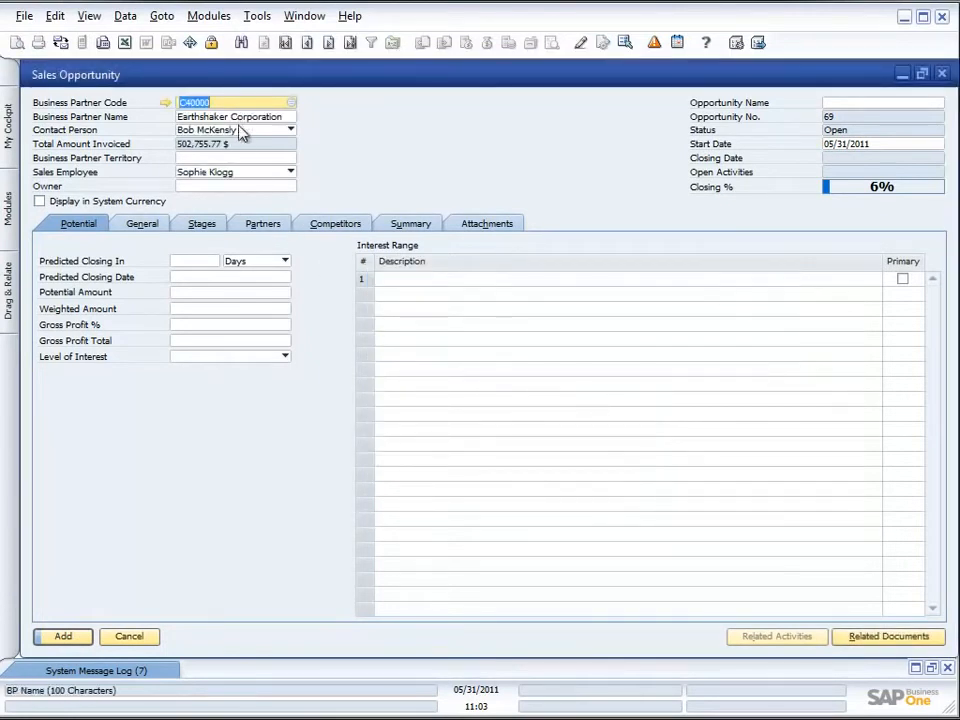
left_click(290, 131)
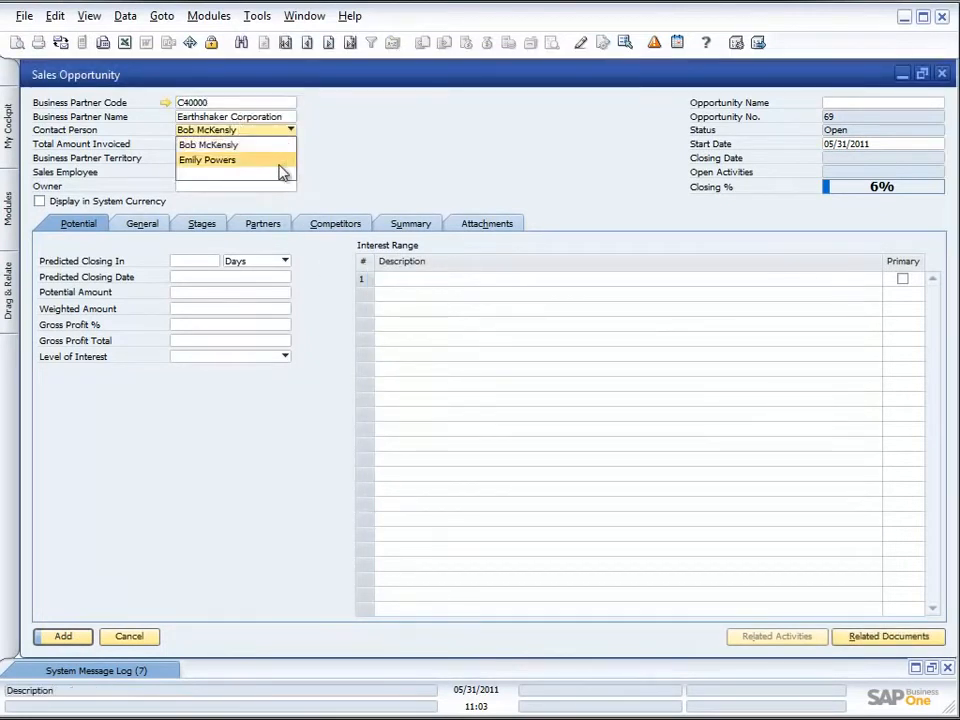
left_click(226, 161)
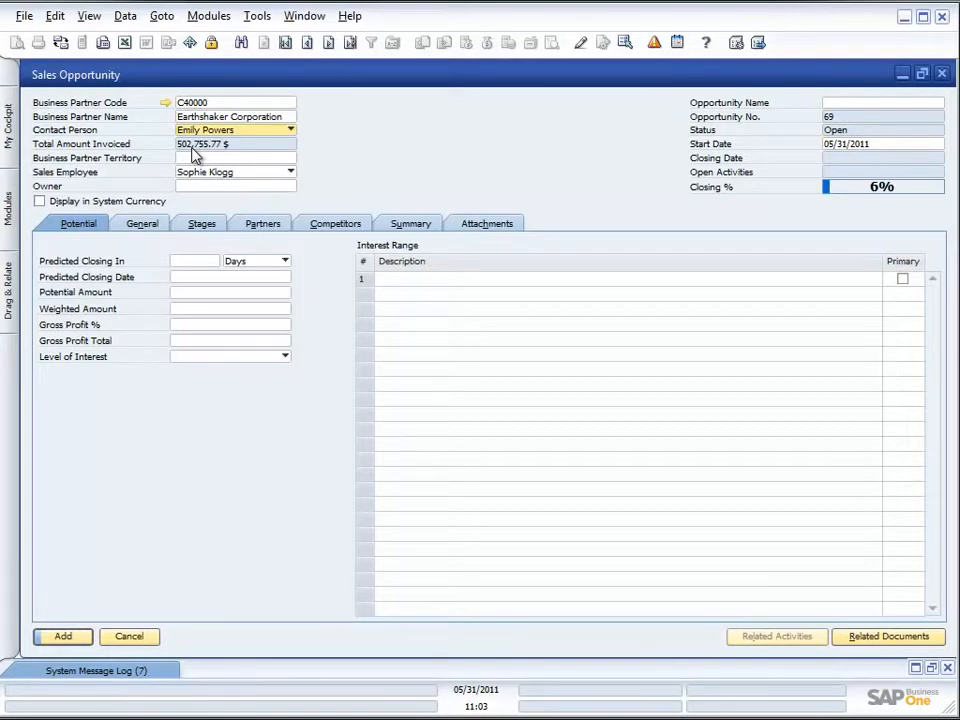
Examine the business partner's master data and the sales analysis graph for what they owe, then return to the opportunity.
left_click(165, 103)
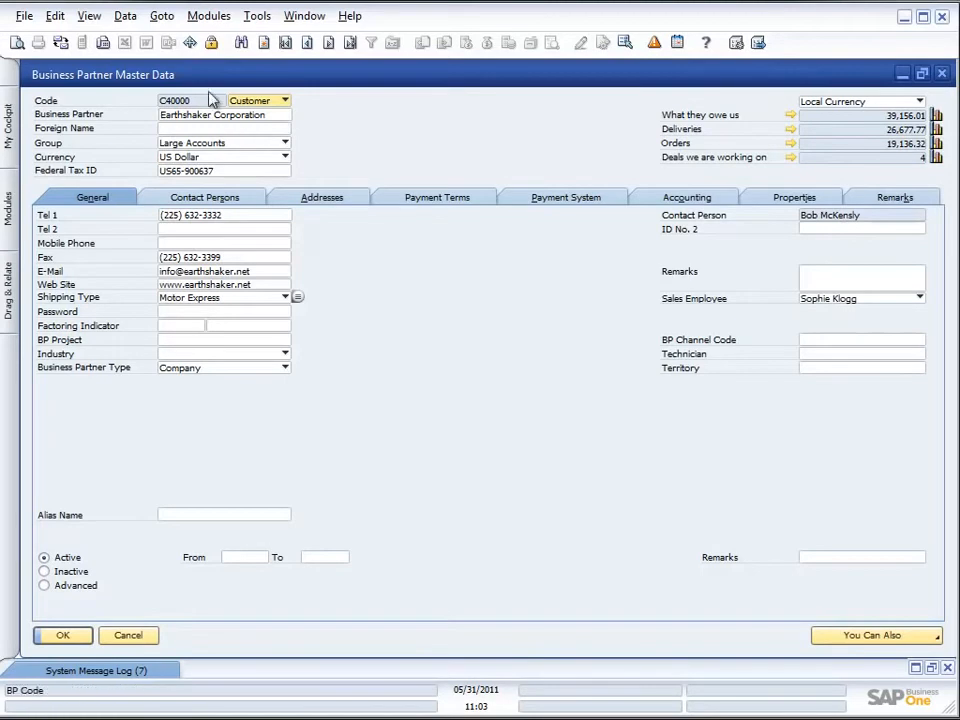
left_click(936, 116)
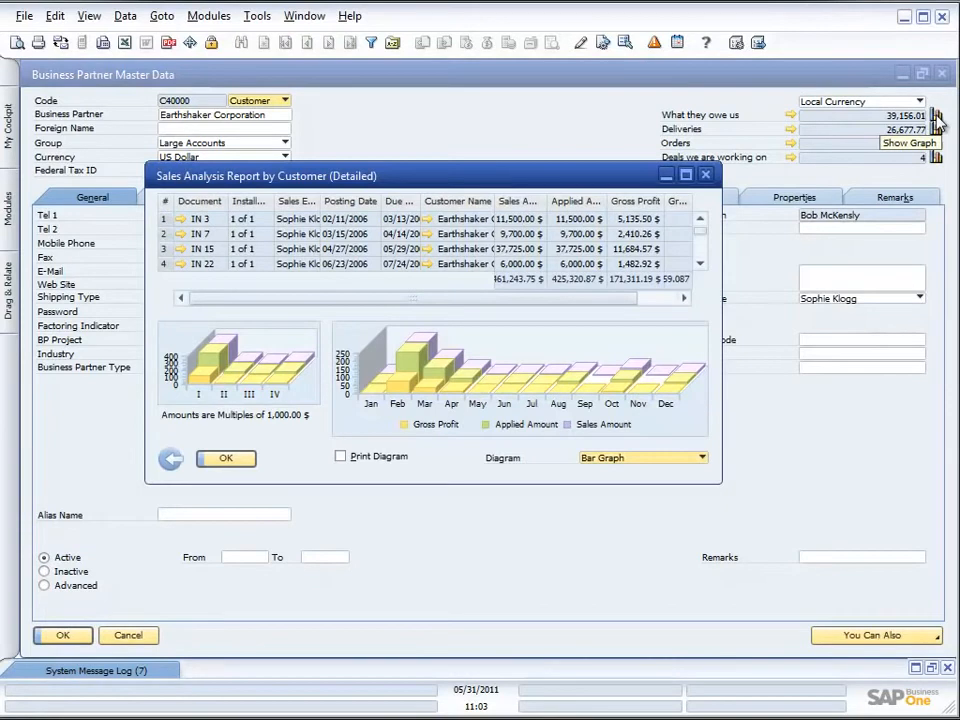
left_click(705, 174)
left_click(942, 74)
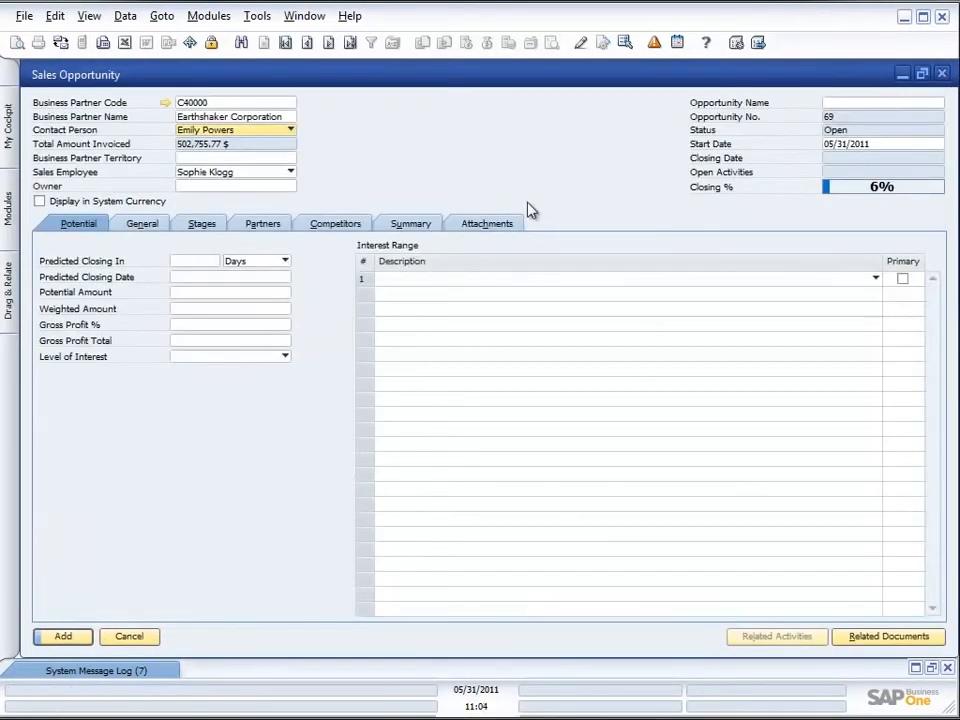
Check the list of territories available for the business partner and close it without choosing one.
left_click(279, 159)
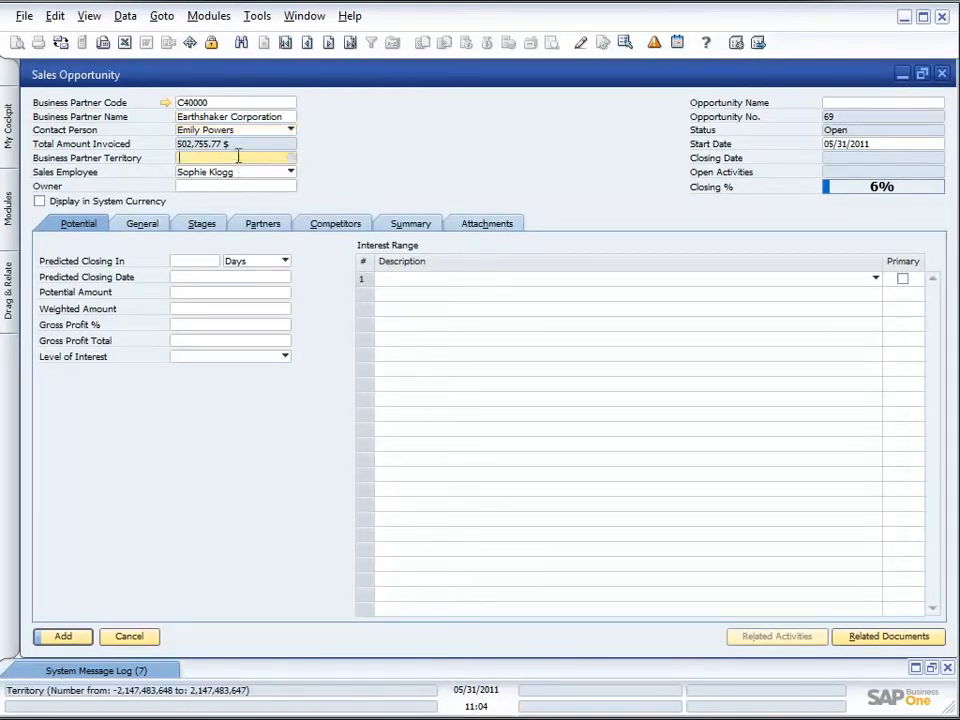
left_click(291, 161)
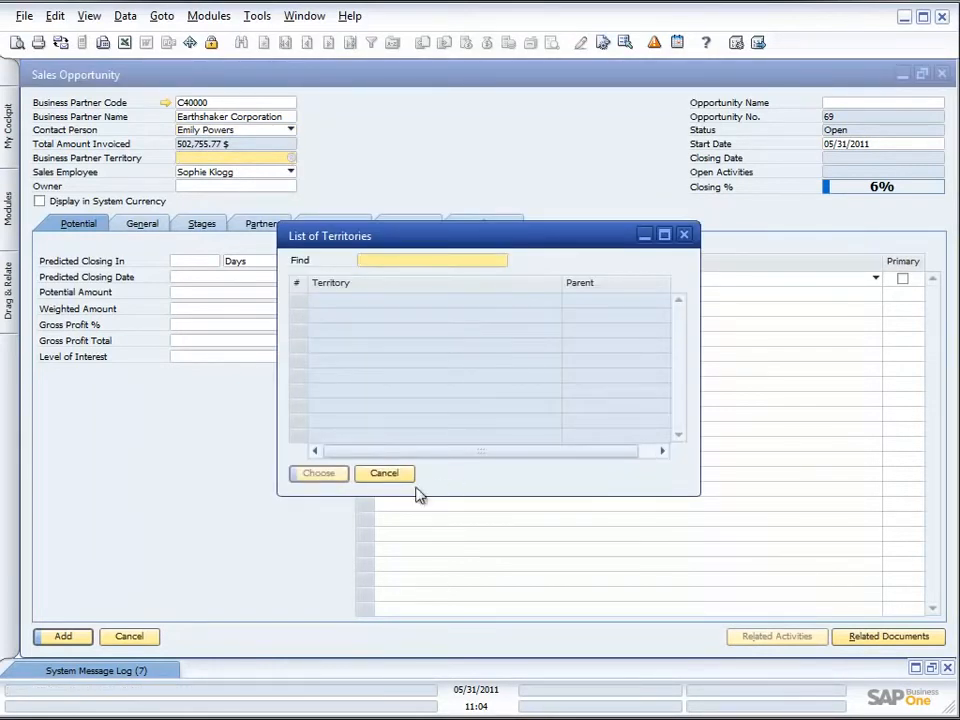
left_click(684, 235)
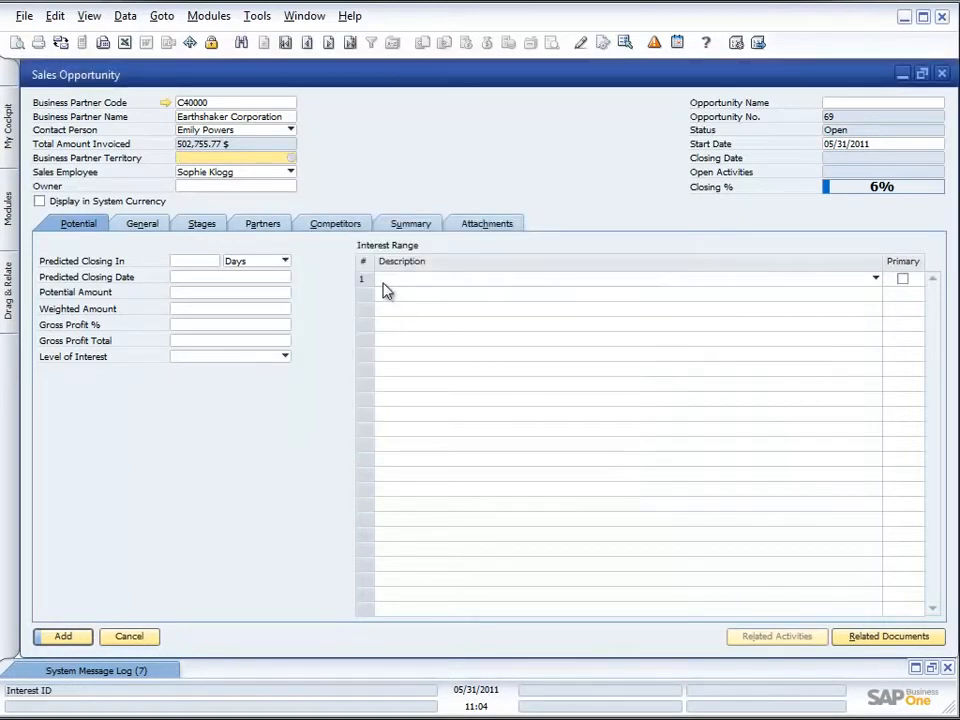
Set the sales employee to -No Sales Employee- and choose the only listed employee as the opportunity's owner.
left_click(290, 173)
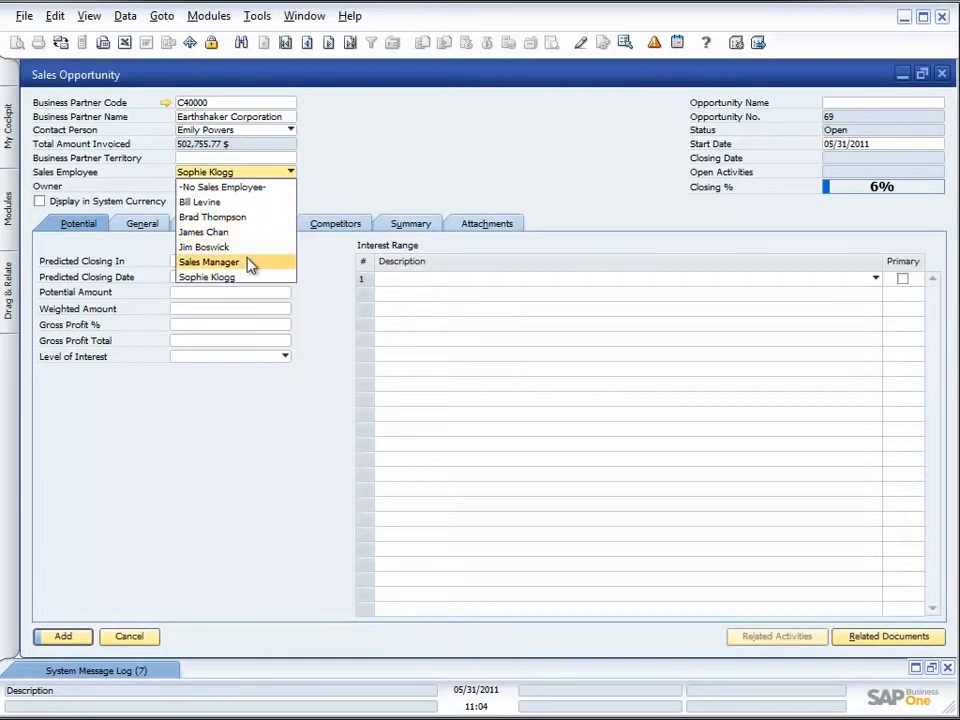
left_click(239, 188)
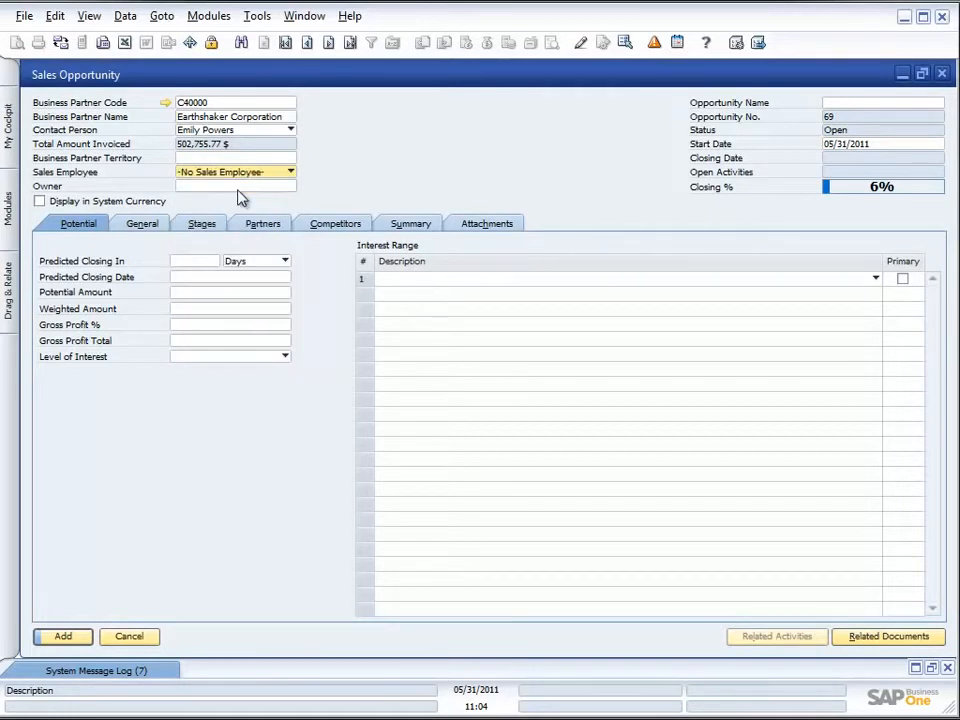
left_click(229, 186)
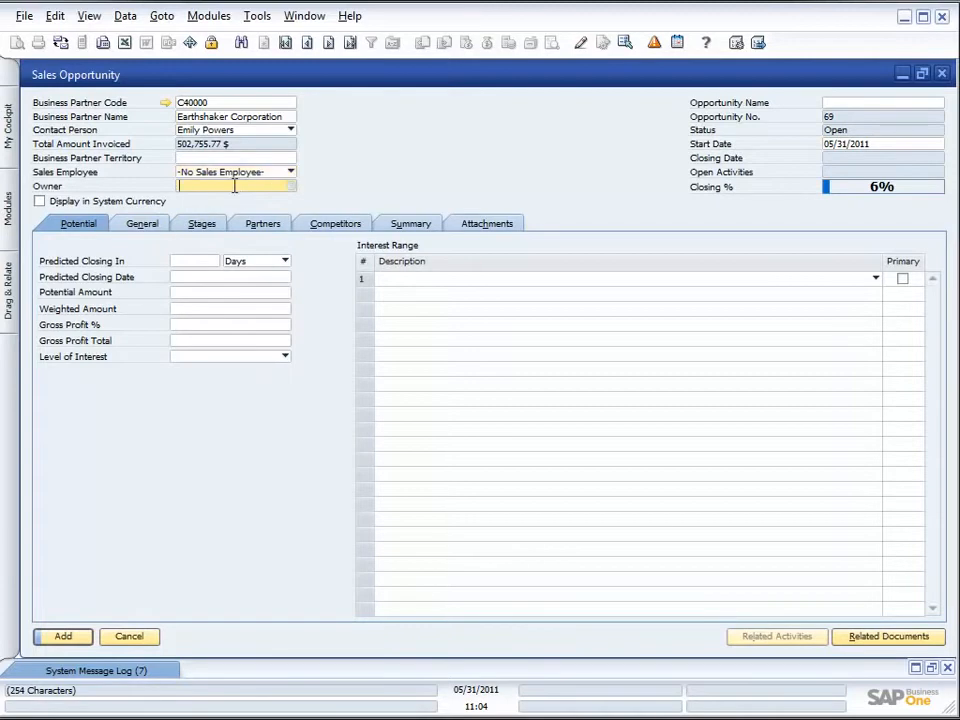
left_click(292, 188)
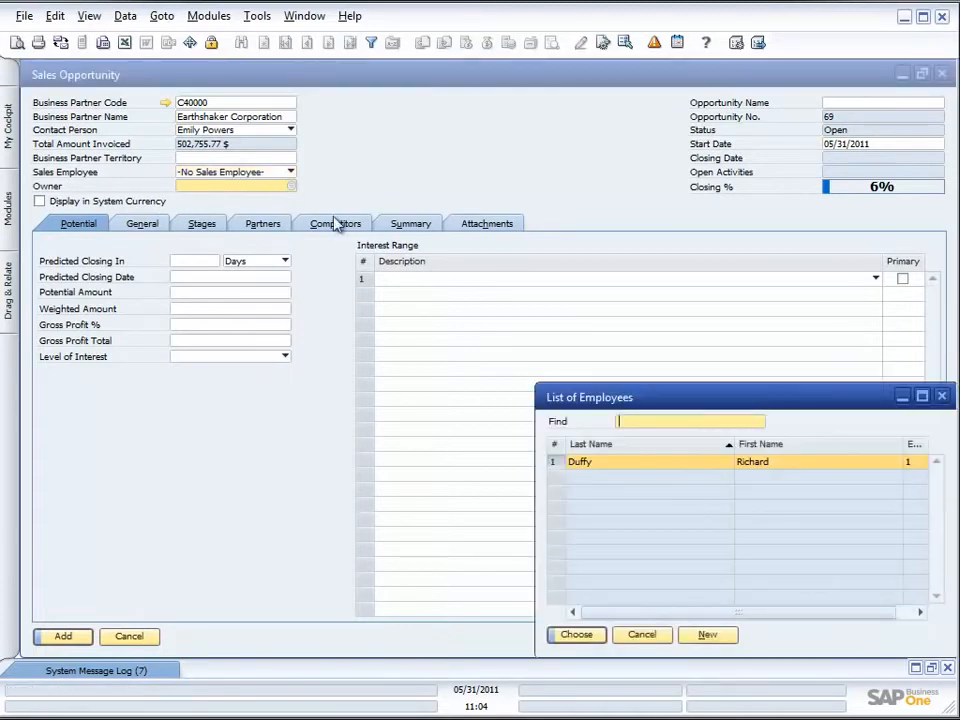
double_click(663, 469)
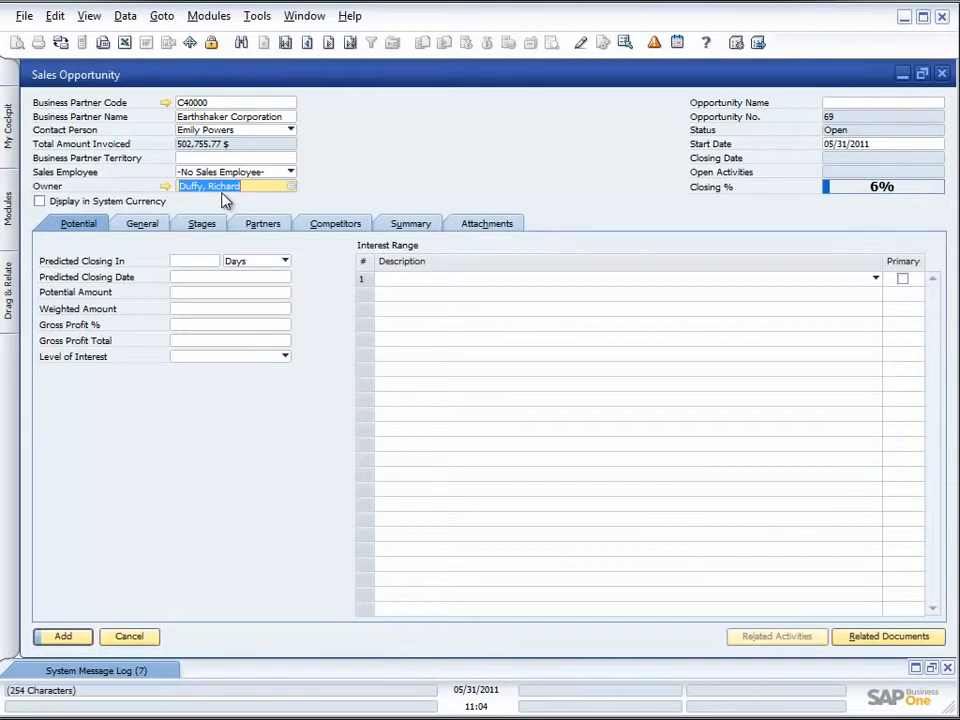
Name the opportunity "Printer Sale for July" and set its predicted closing to 1 month.
left_click(852, 102)
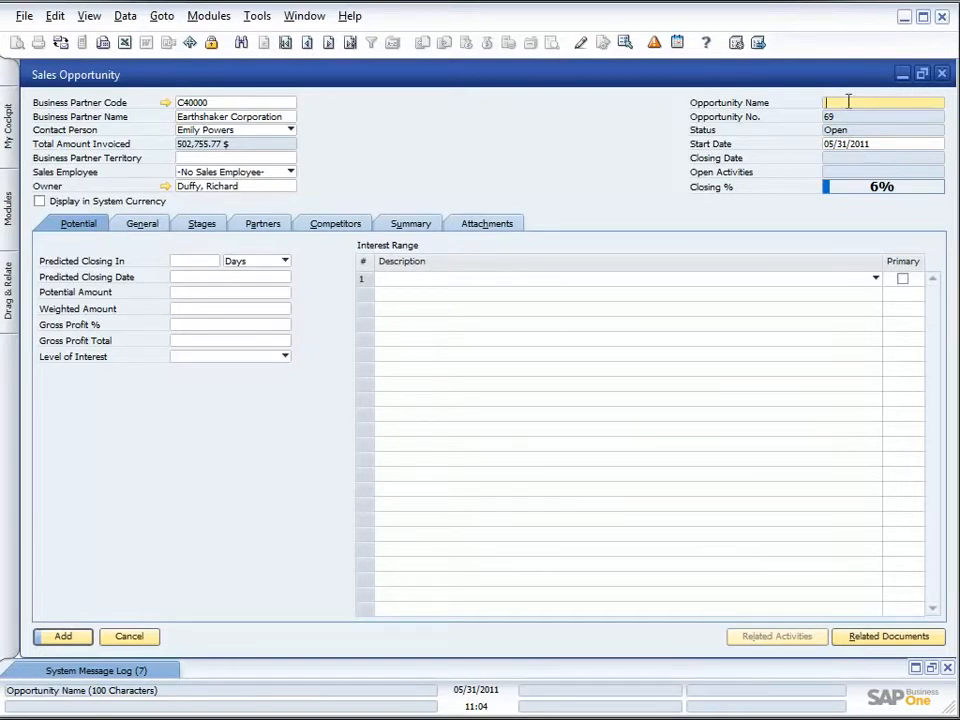
type("Printer Sale for July")
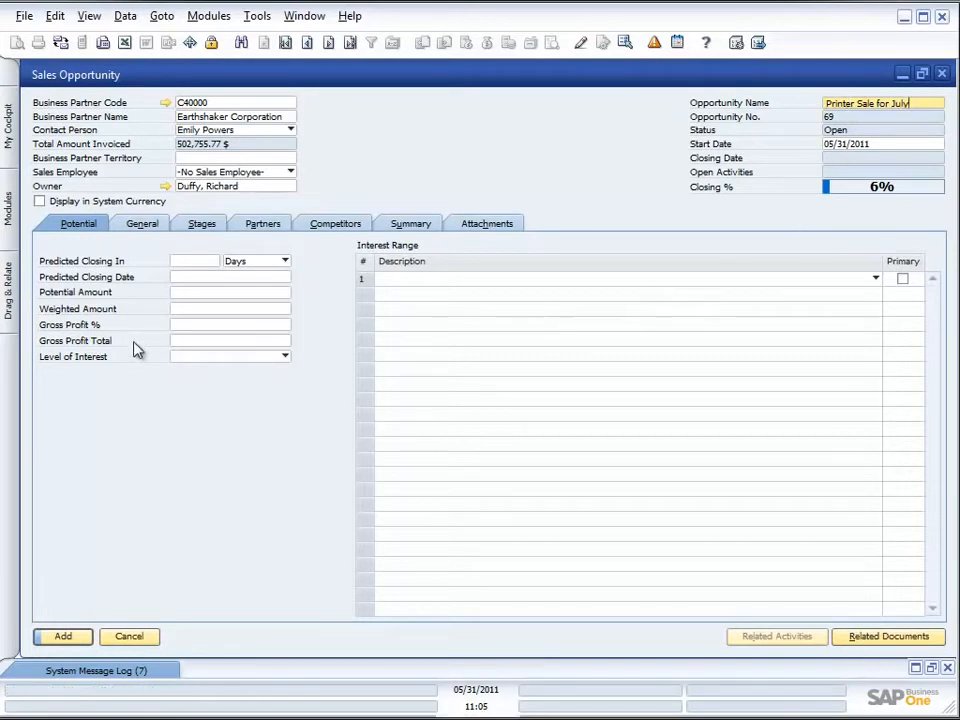
left_click(201, 261)
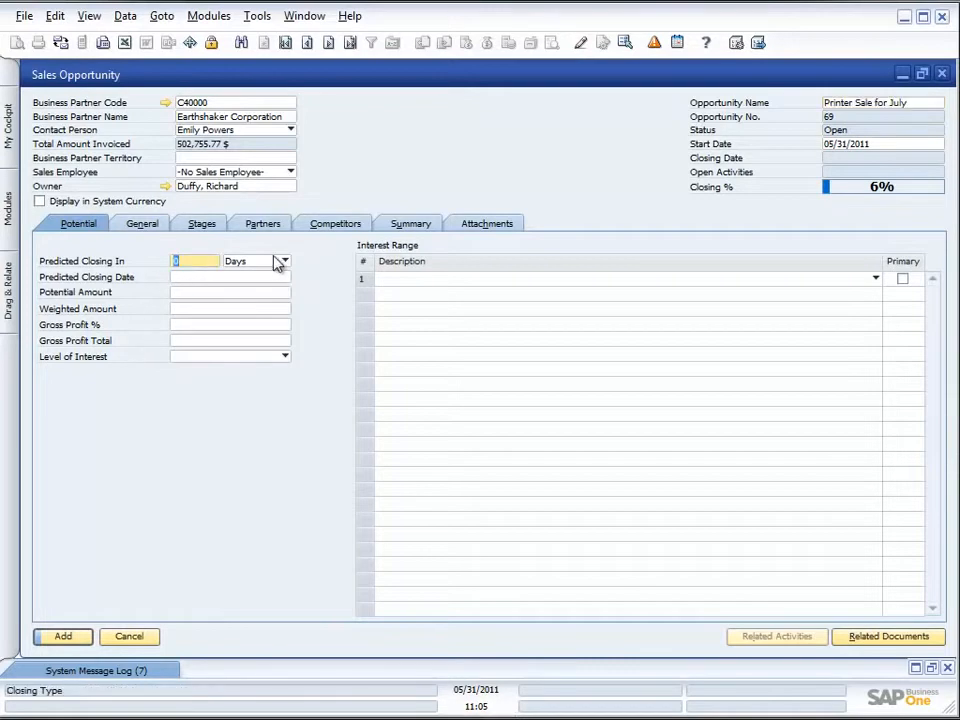
left_click(285, 262)
left_click(240, 275)
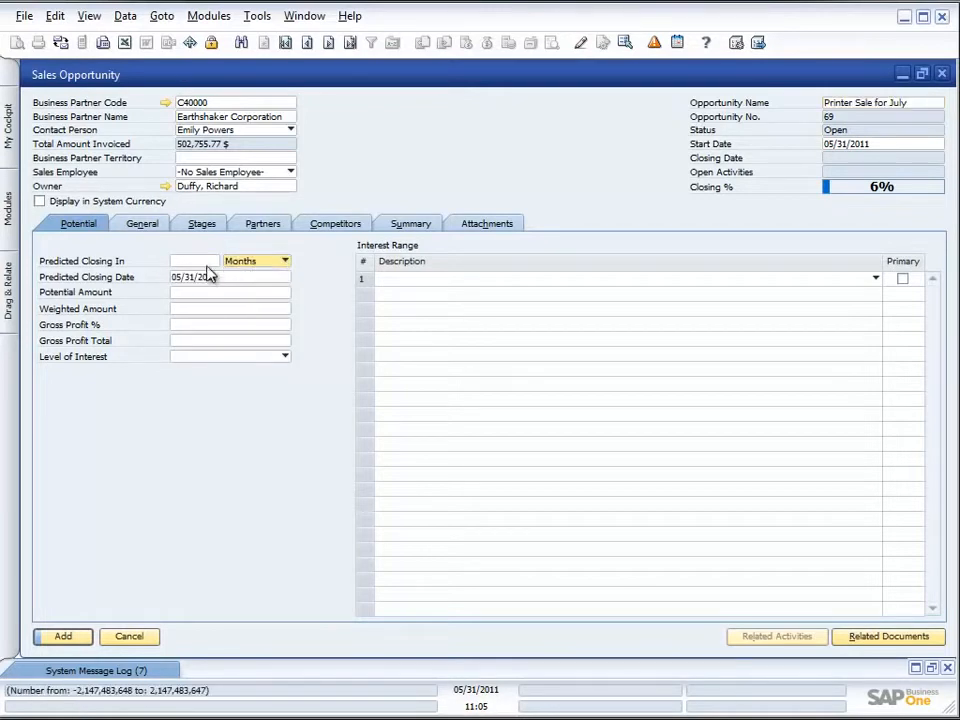
type("1")
key("Tab")
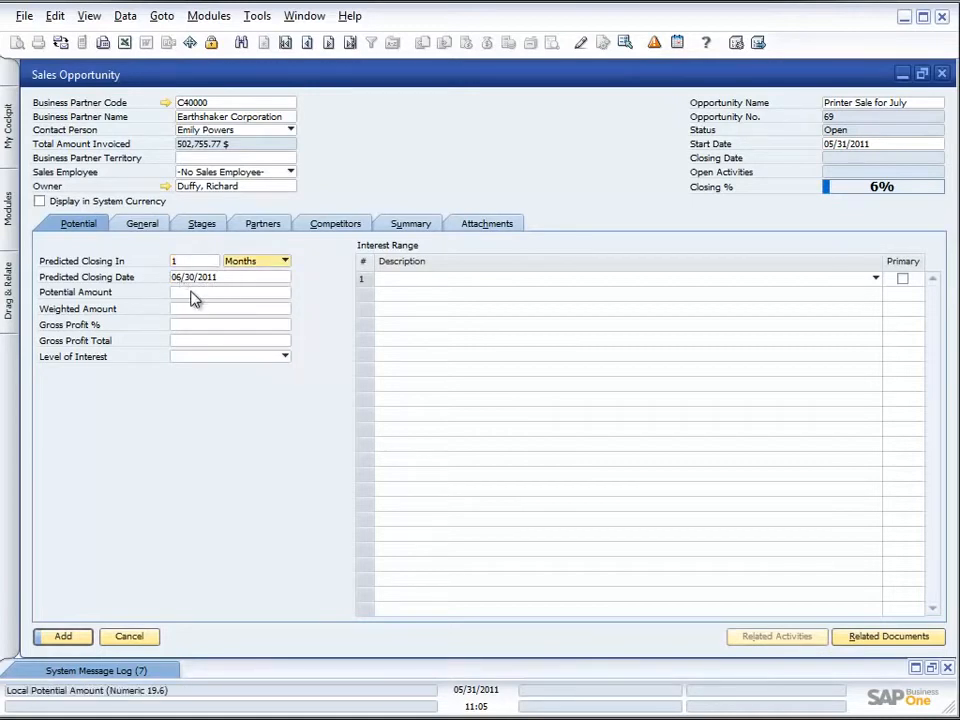
Set the opportunity's potential amount to 10,000.
left_click(190, 294)
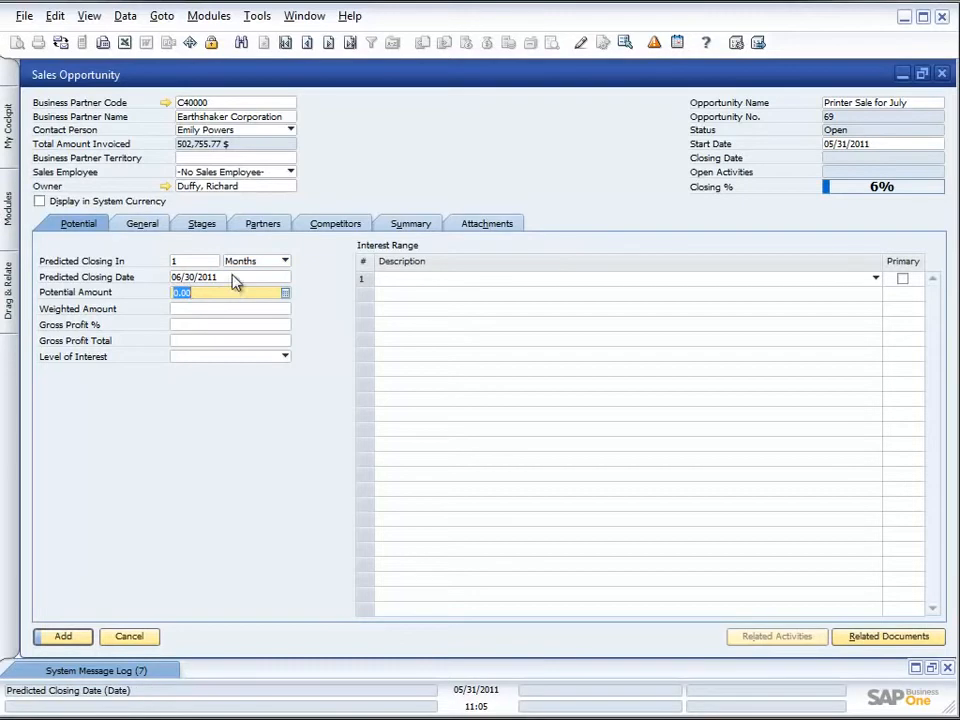
type("10")
type(".")
type("000")
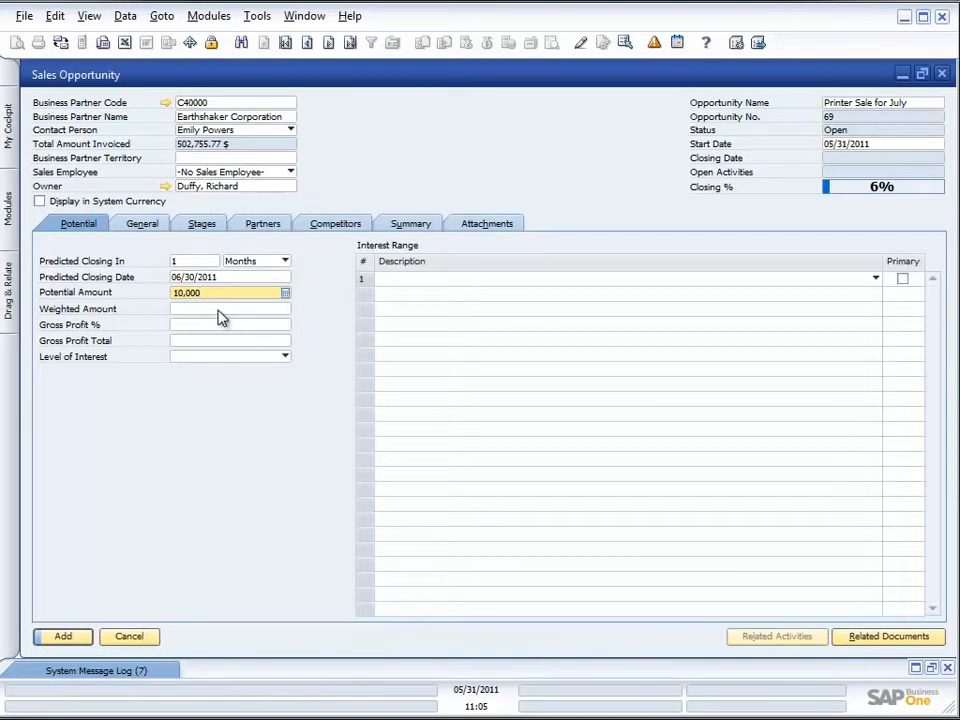
key("Tab")
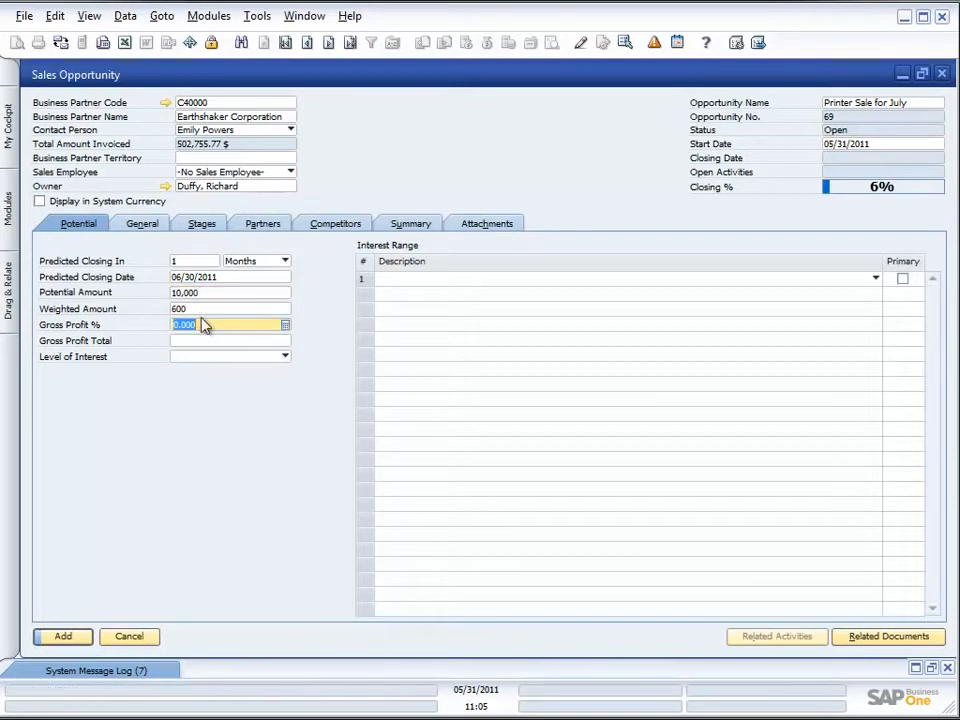
left_click(206, 293)
key("BackSpace")
type("10000")
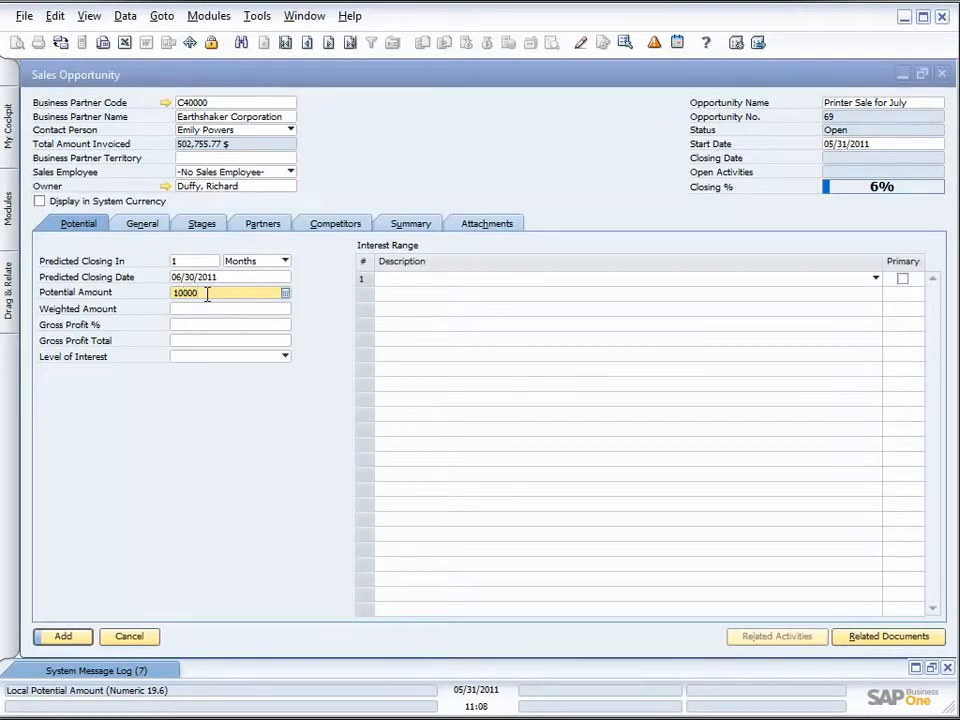
left_click(208, 303)
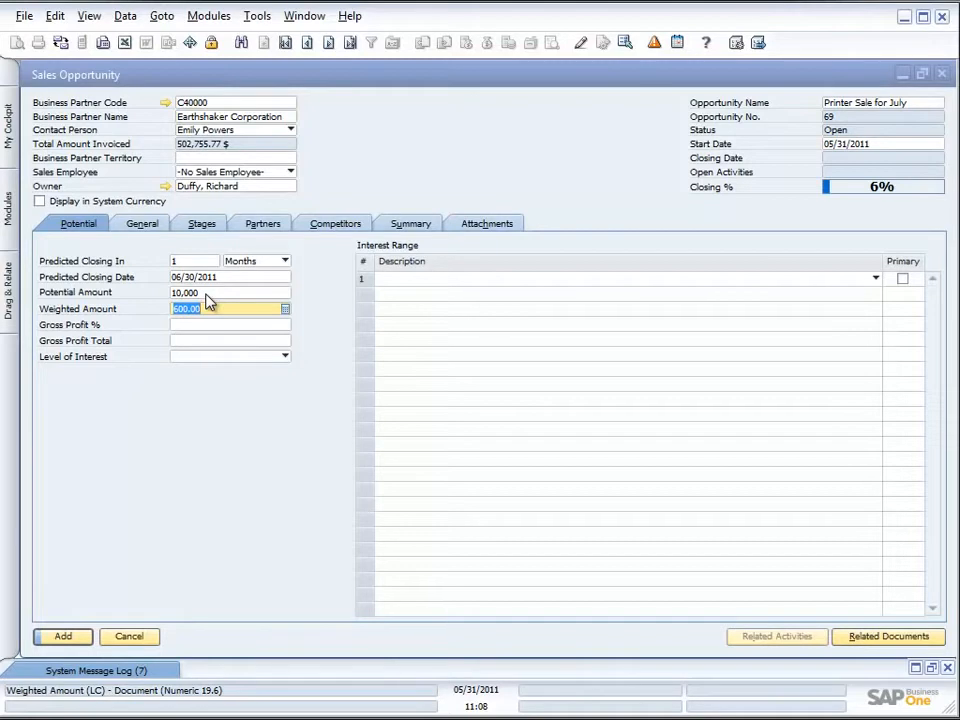
Set the opportunity's gross profit percentage to 25.
key("Tab")
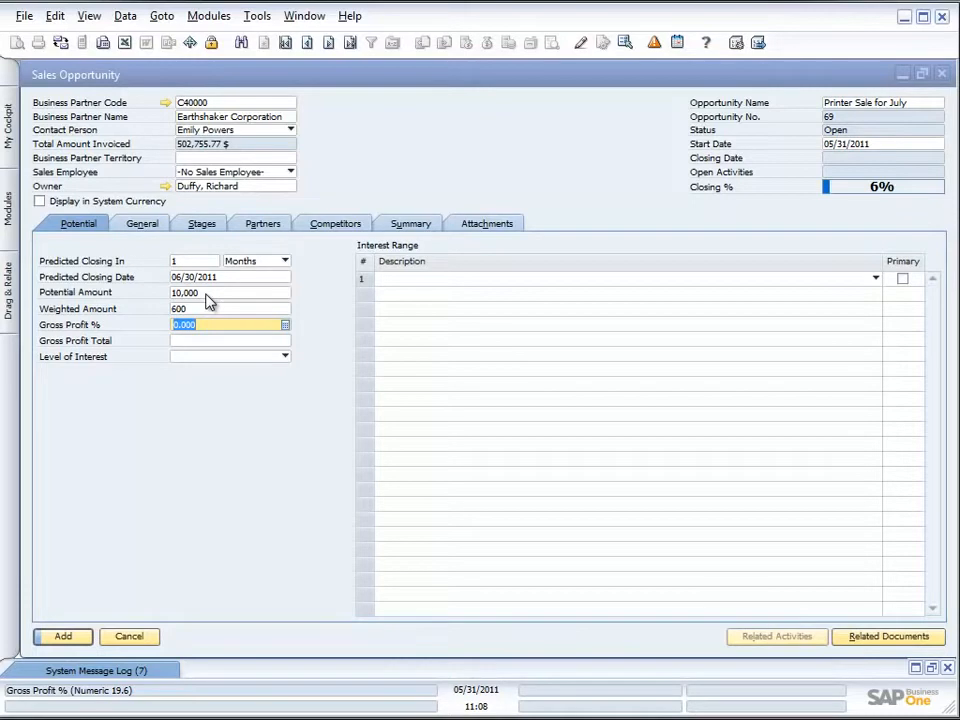
type("25")
key("Tab")
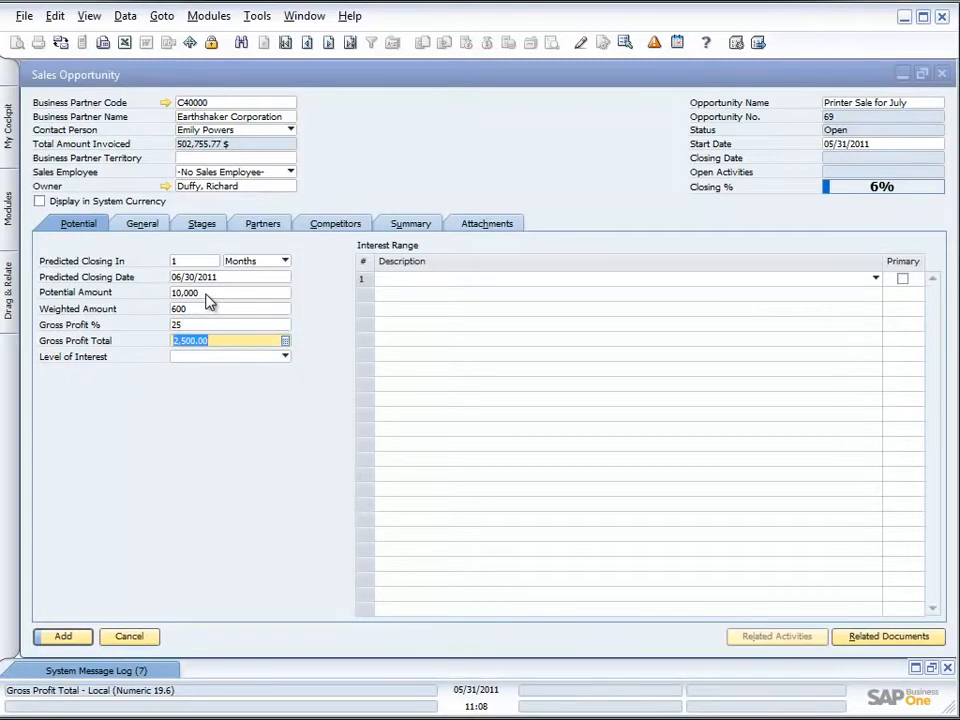
Define a new level of interest named Cool for the opportunity.
left_click(285, 357)
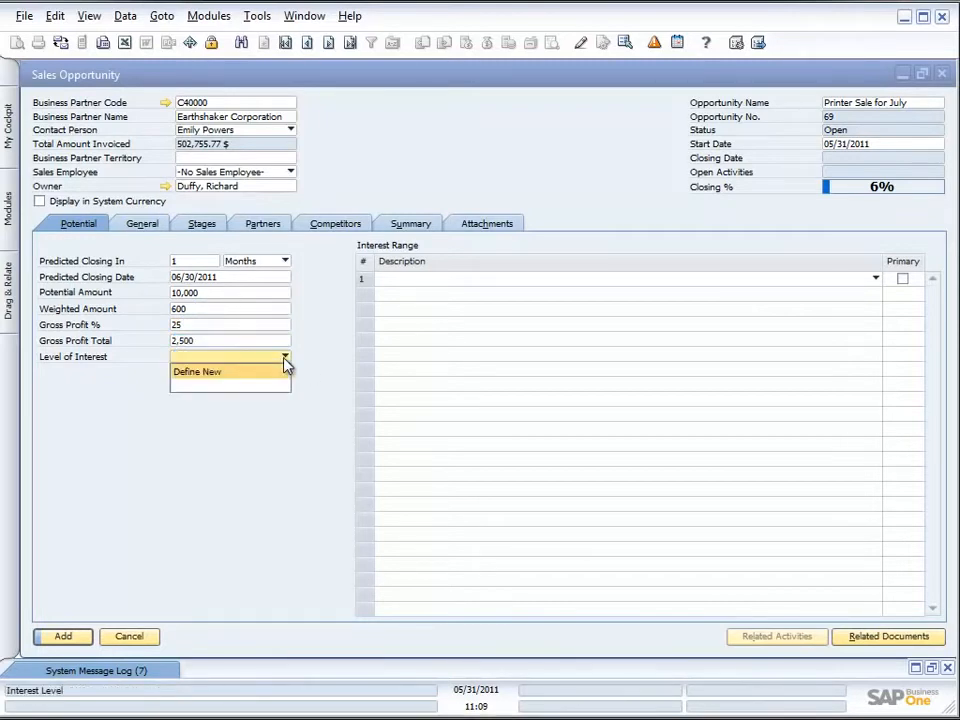
left_click(250, 376)
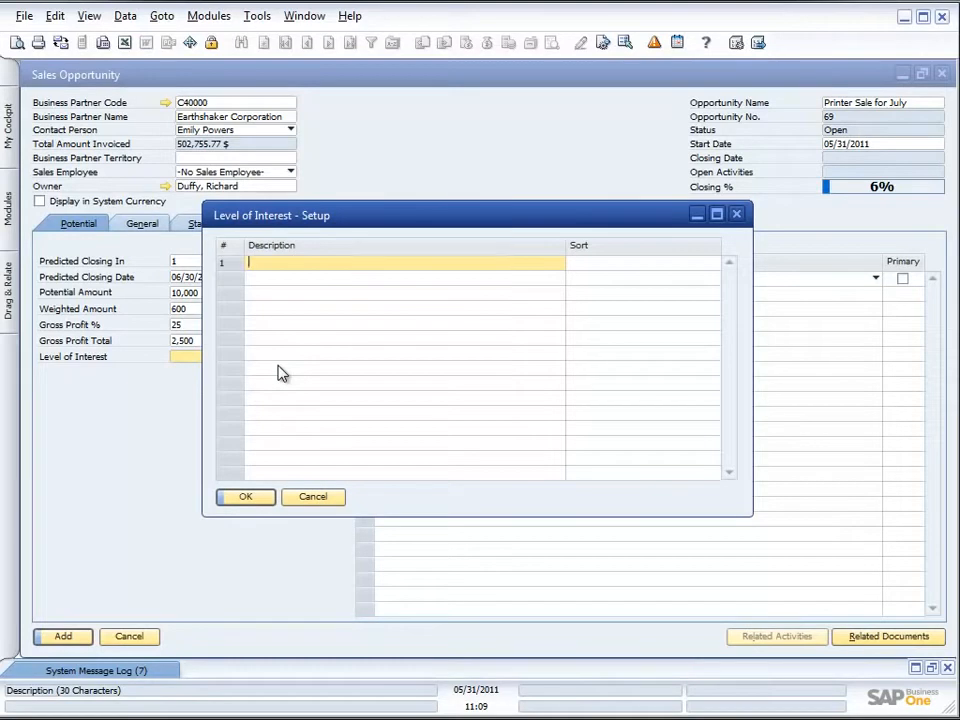
type("Cool")
key("Tab")
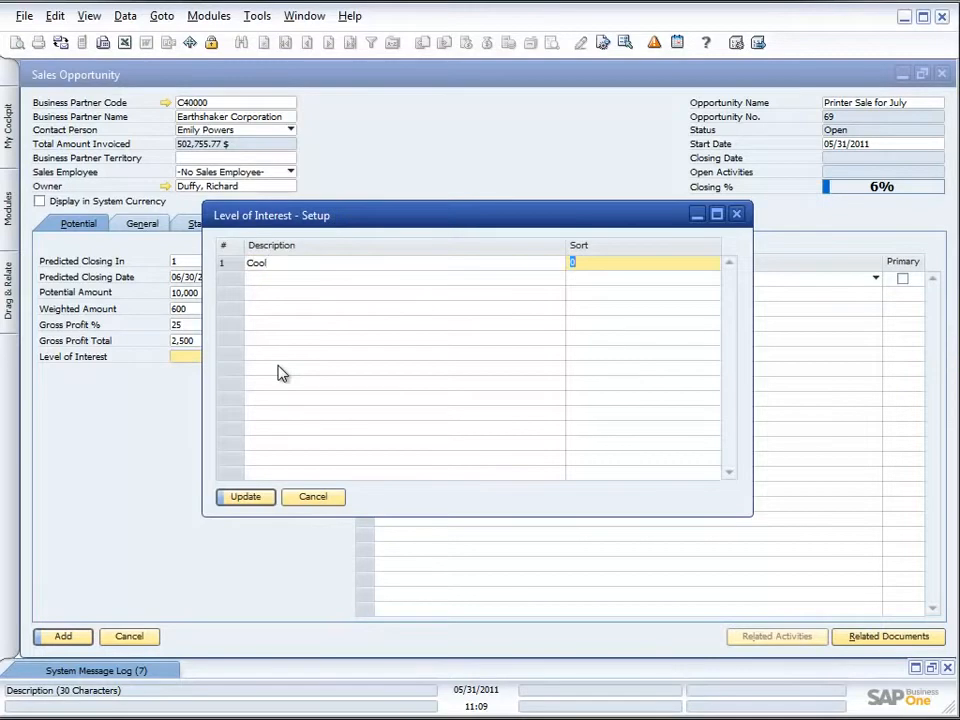
left_click(249, 496)
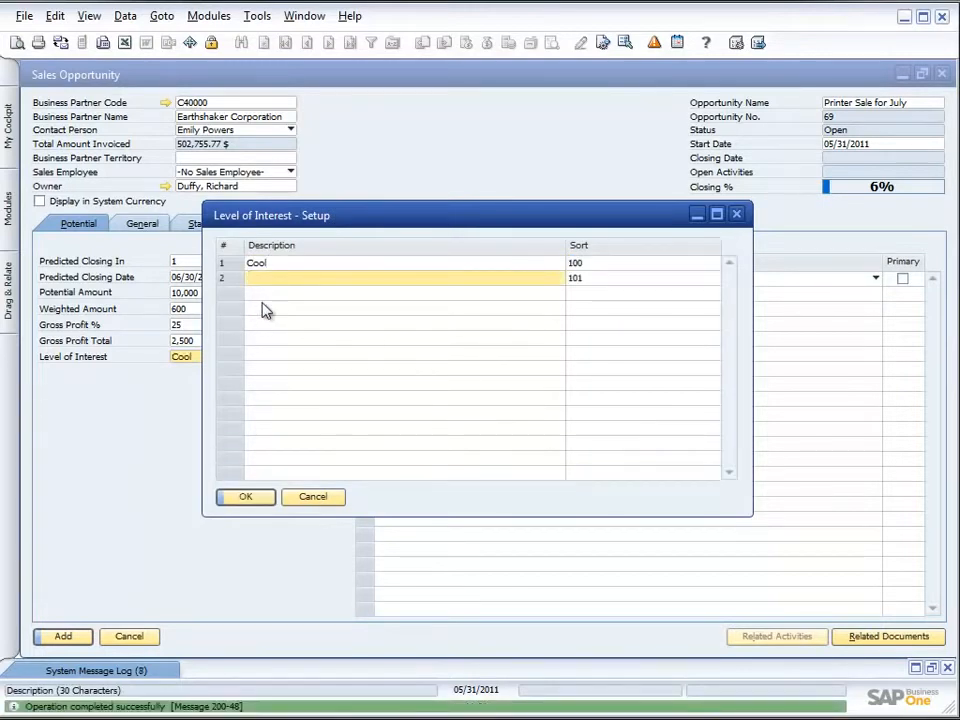
Add Warm and Hot as further entries in the level of interest setup.
type("Warm")
key("Tab")
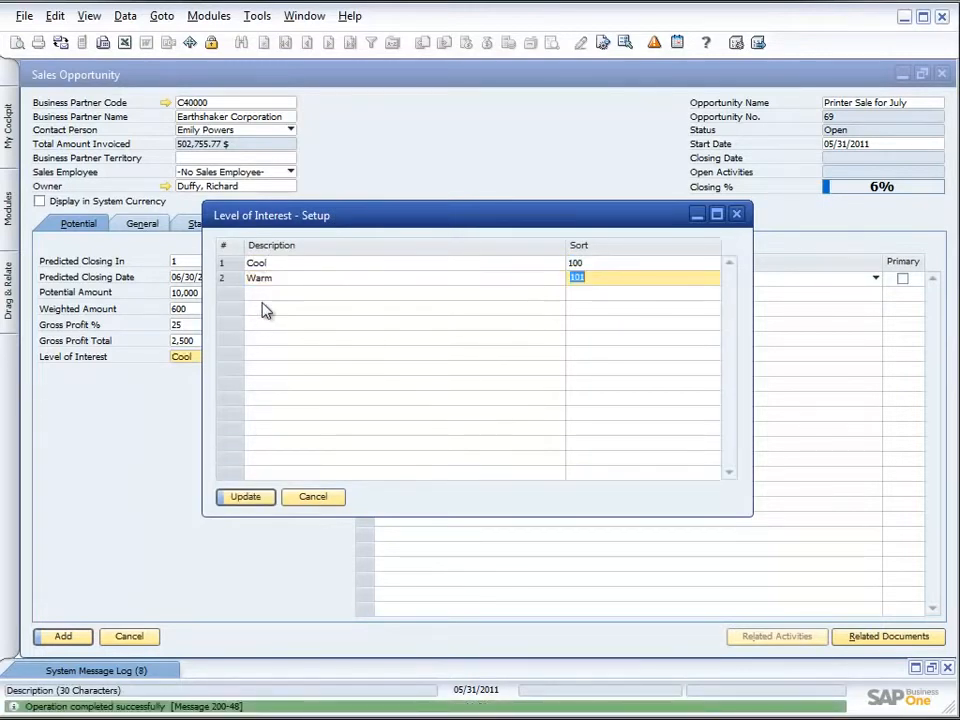
left_click(245, 493)
type("H")
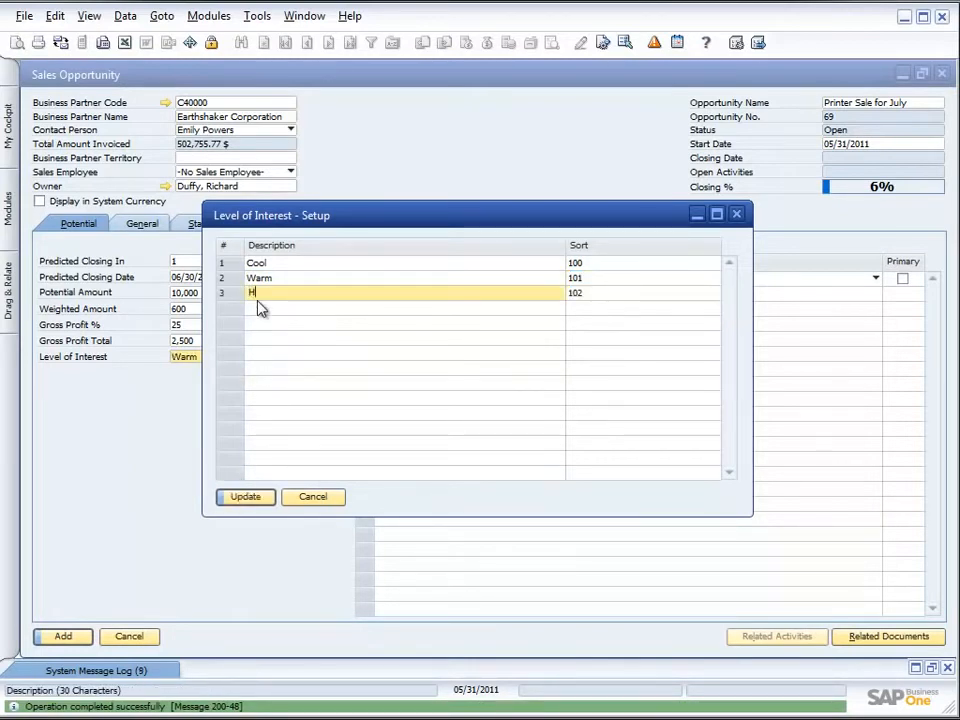
key("Tab")
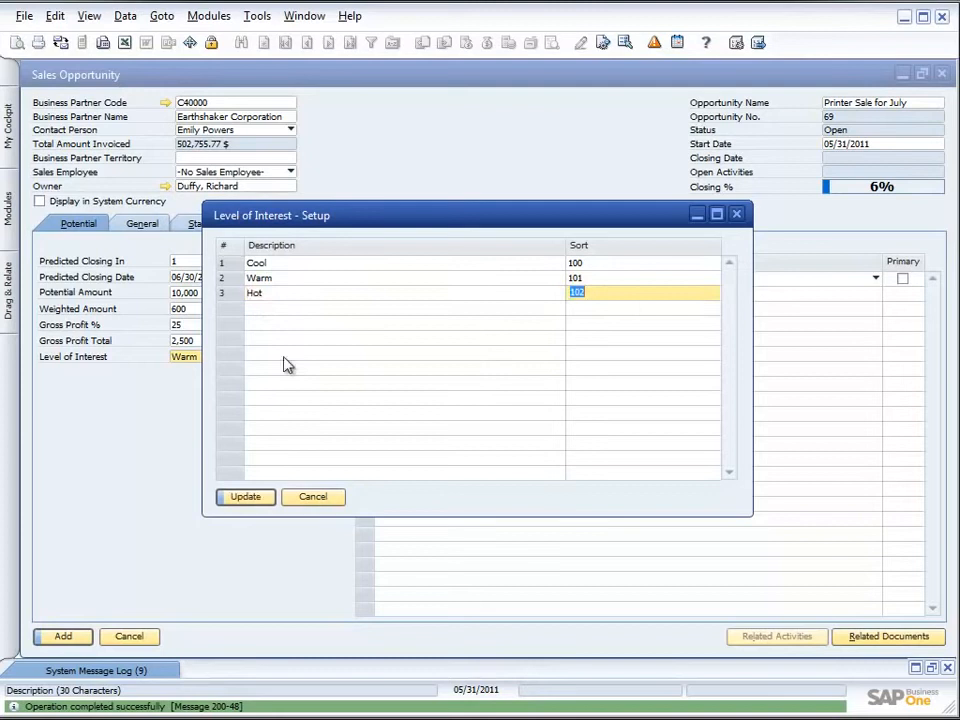
left_click(245, 497)
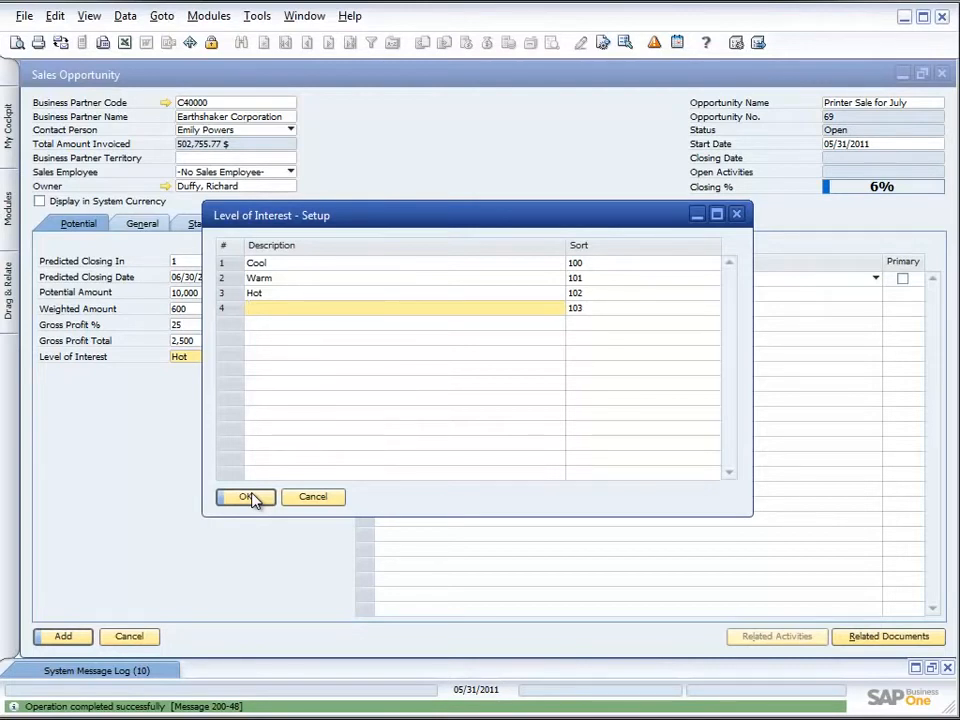
Close the level of interest setup and set the opportunity's level of interest to Warm.
left_click(268, 278)
left_click(242, 497)
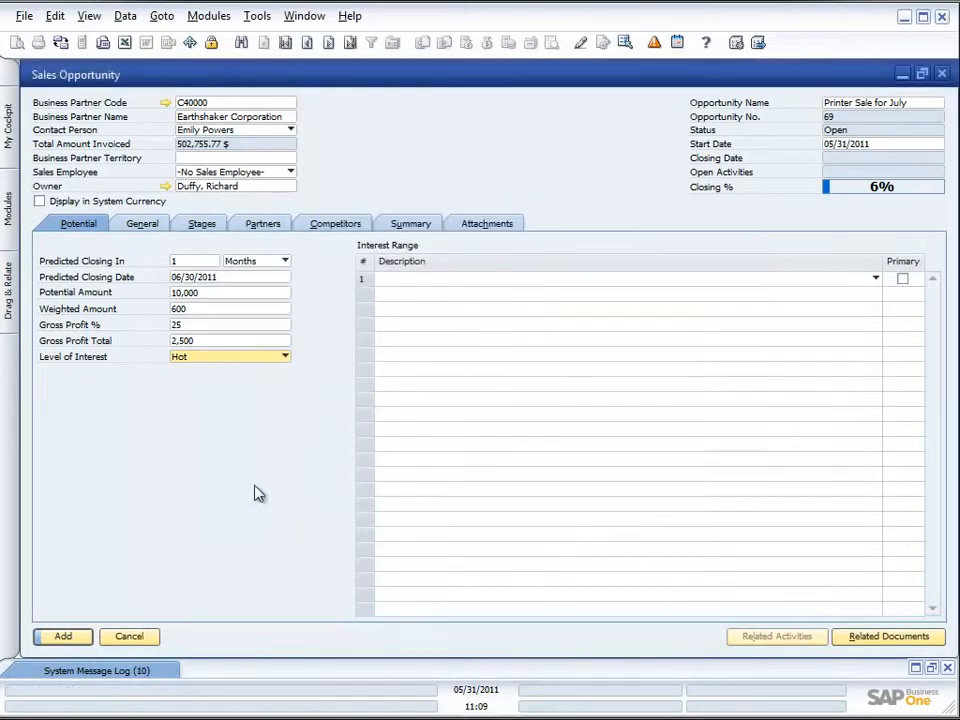
left_click(283, 358)
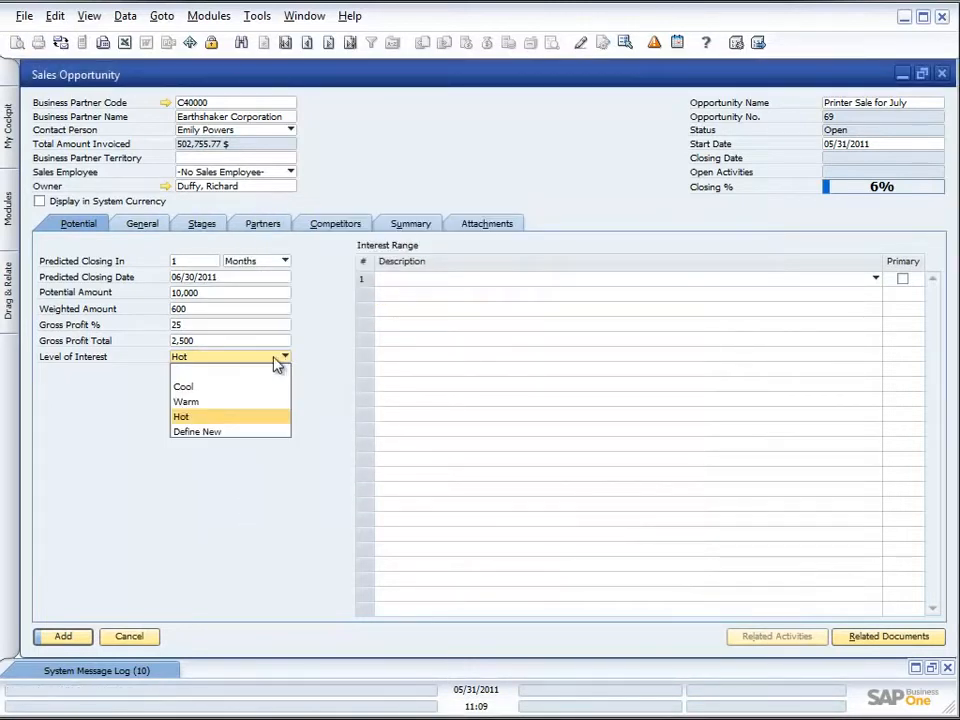
left_click(226, 402)
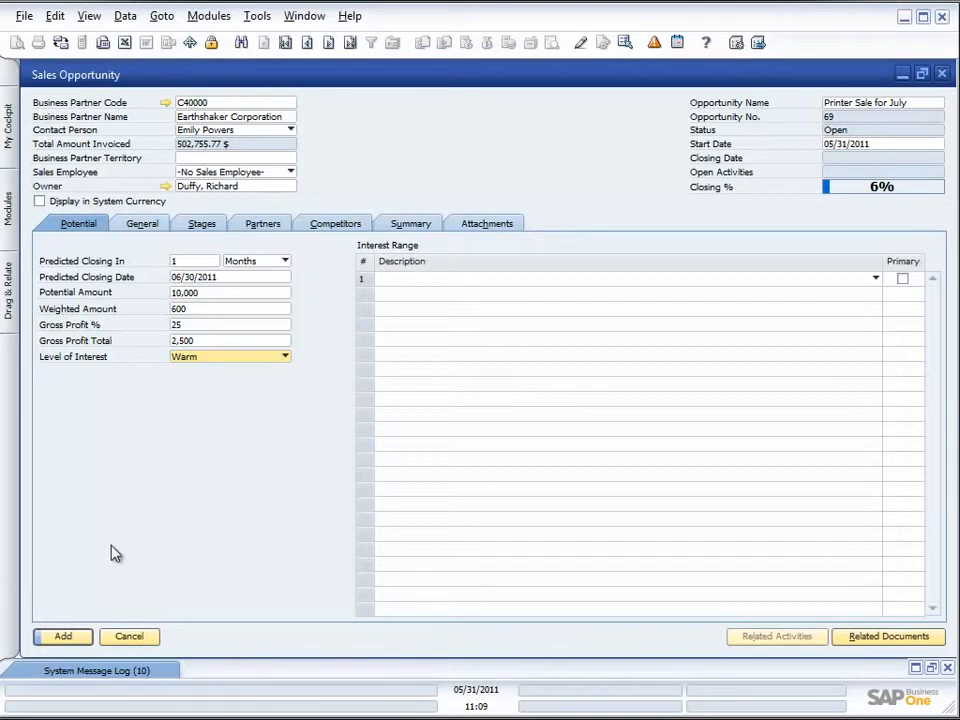
Assign SG Electronics (C60000) as the business partner channel in the opportunity's general details.
left_click(143, 225)
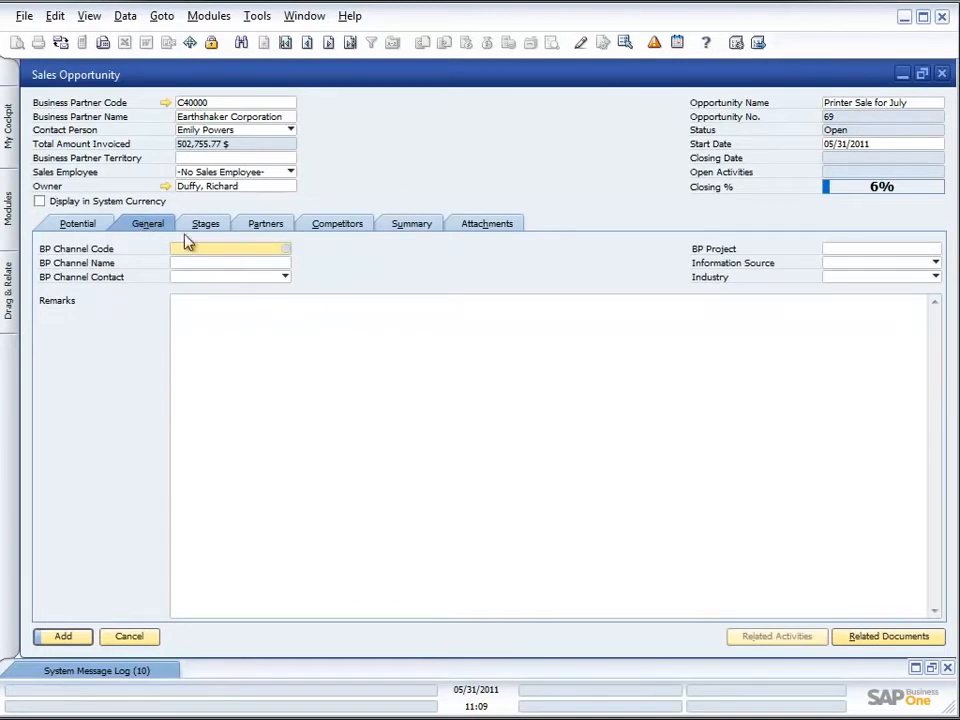
left_click(286, 250)
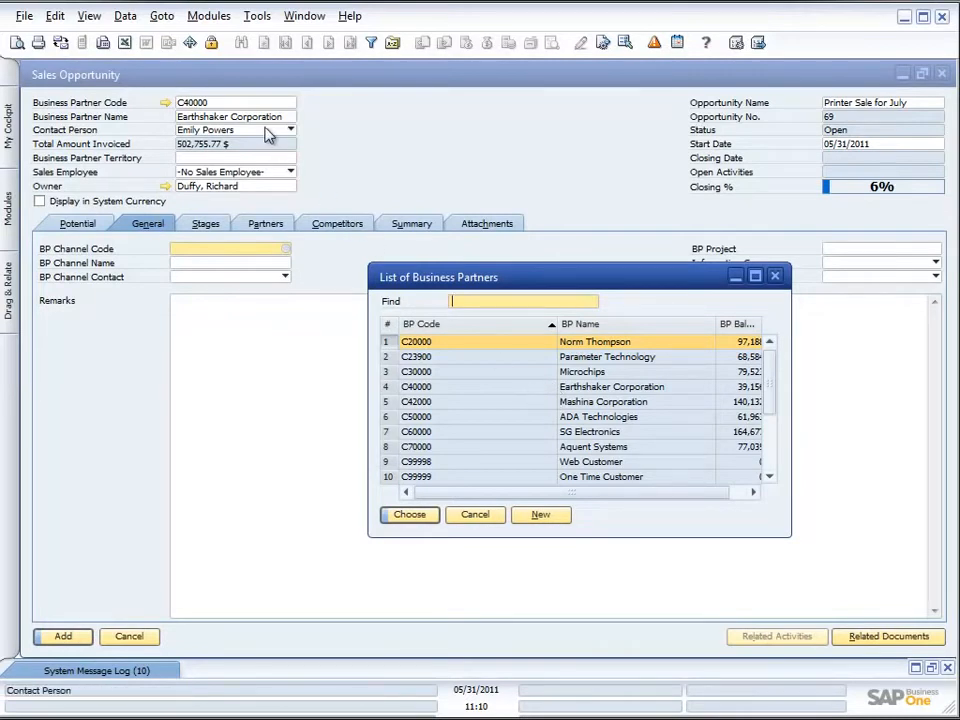
double_click(577, 433)
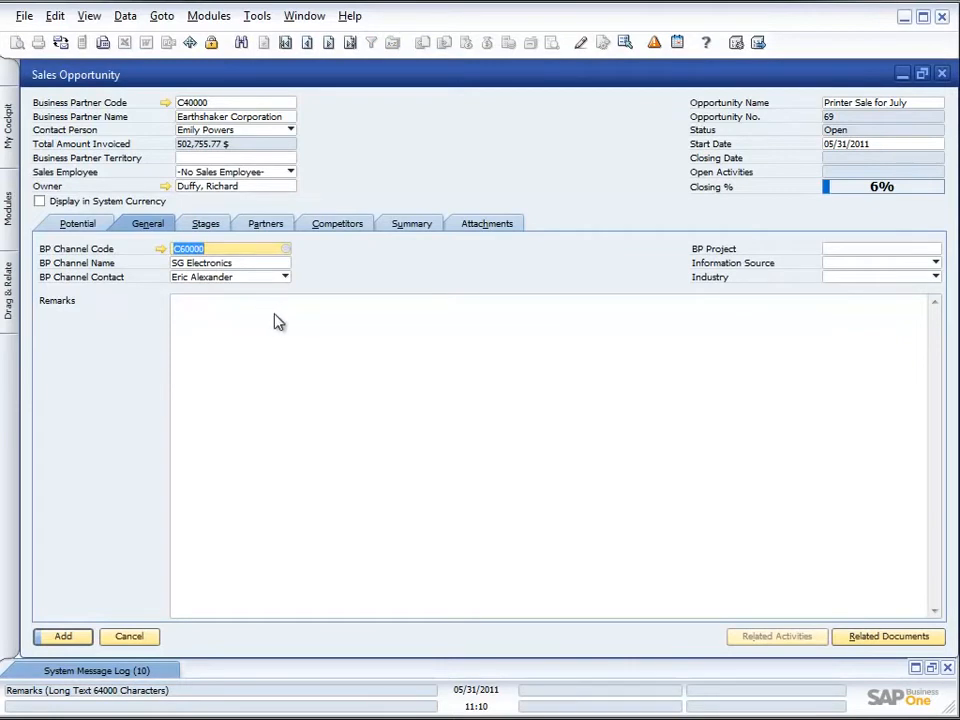
Look through the options offered for the opportunity's information source and industry without choosing any.
left_click(935, 263)
left_click(823, 358)
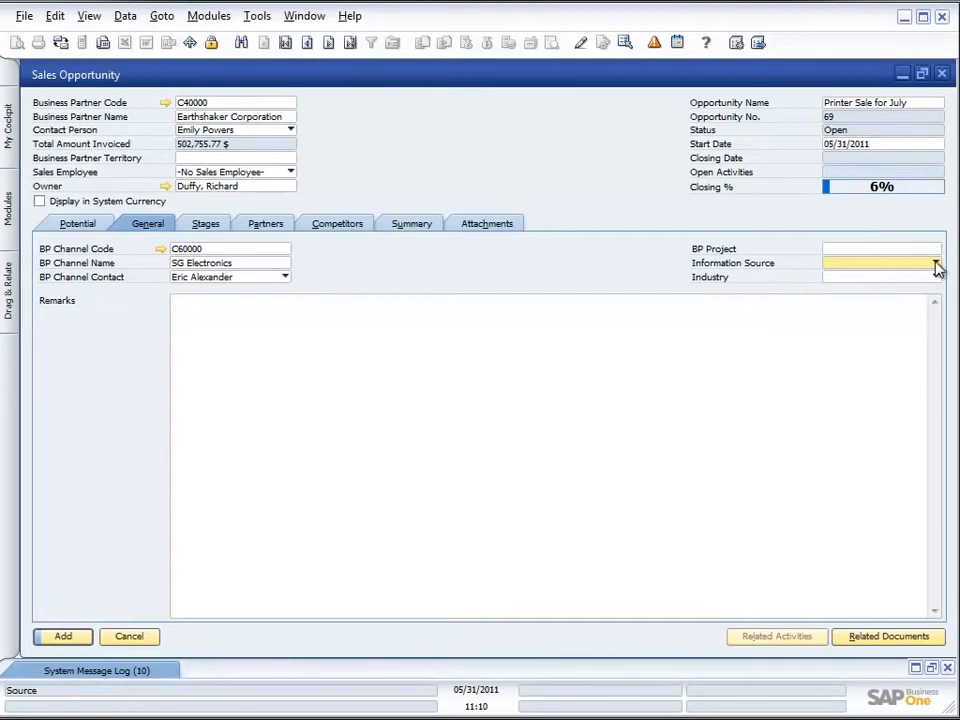
left_click(936, 264)
left_click(903, 327)
left_click(936, 278)
left_click(829, 388)
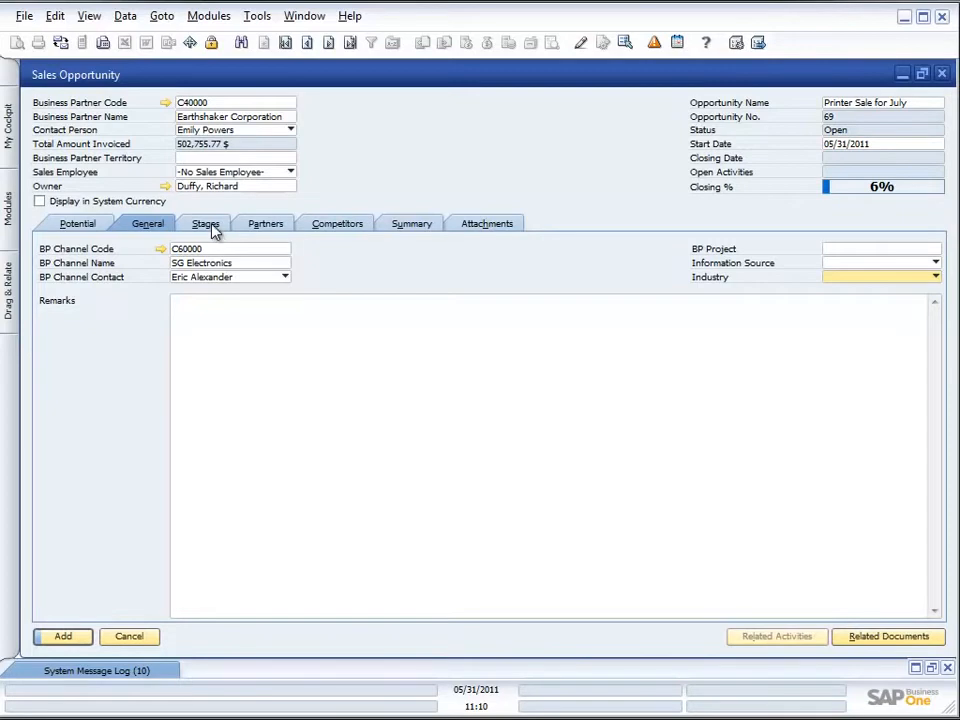
Check the opportunity's stages, partners, competitors, summary and attachments, and add the opportunity to the system.
left_click(210, 226)
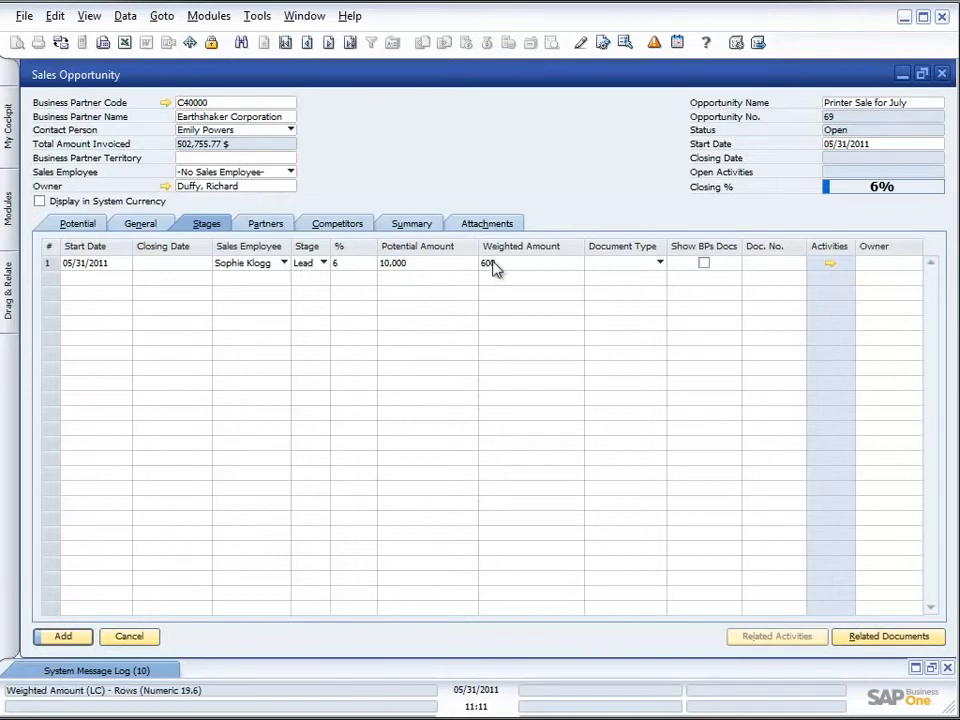
left_click(257, 227)
left_click(338, 225)
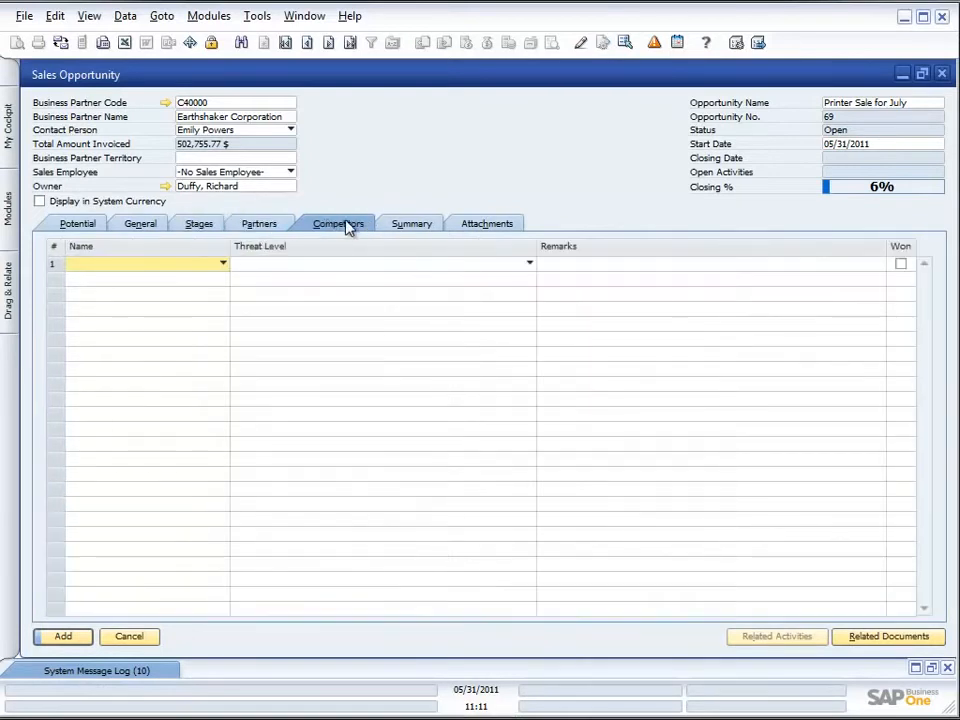
left_click(223, 265)
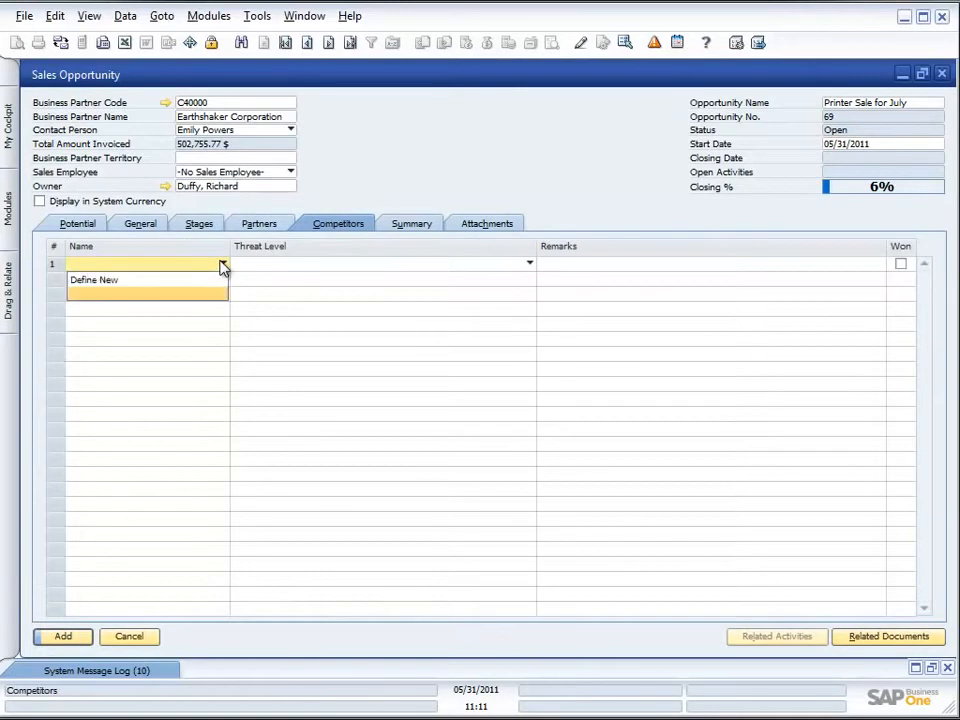
left_click(316, 272)
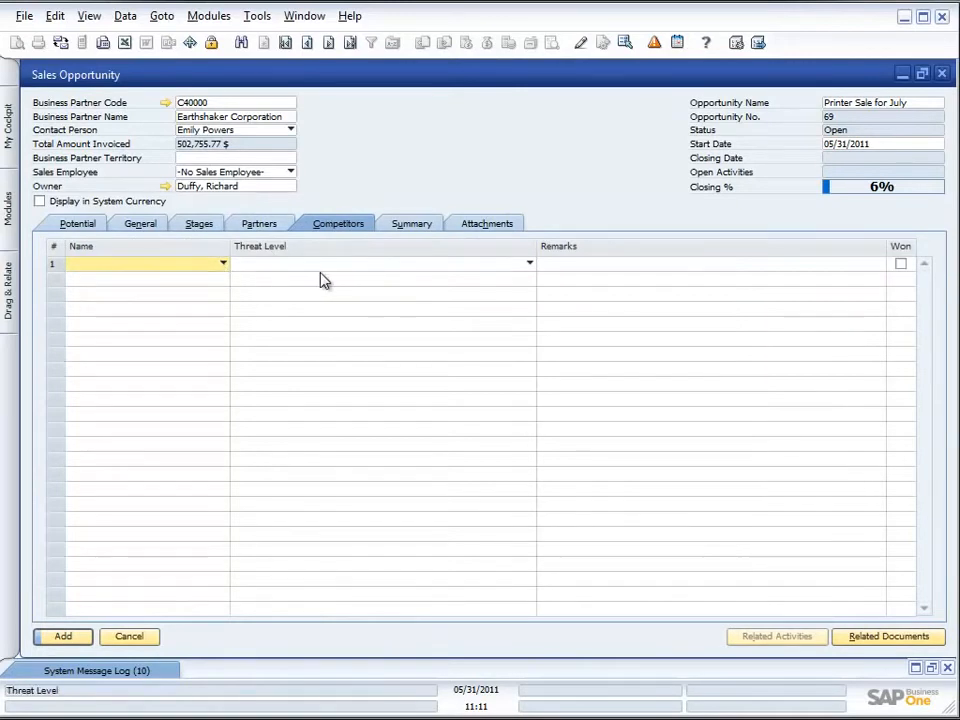
left_click(412, 224)
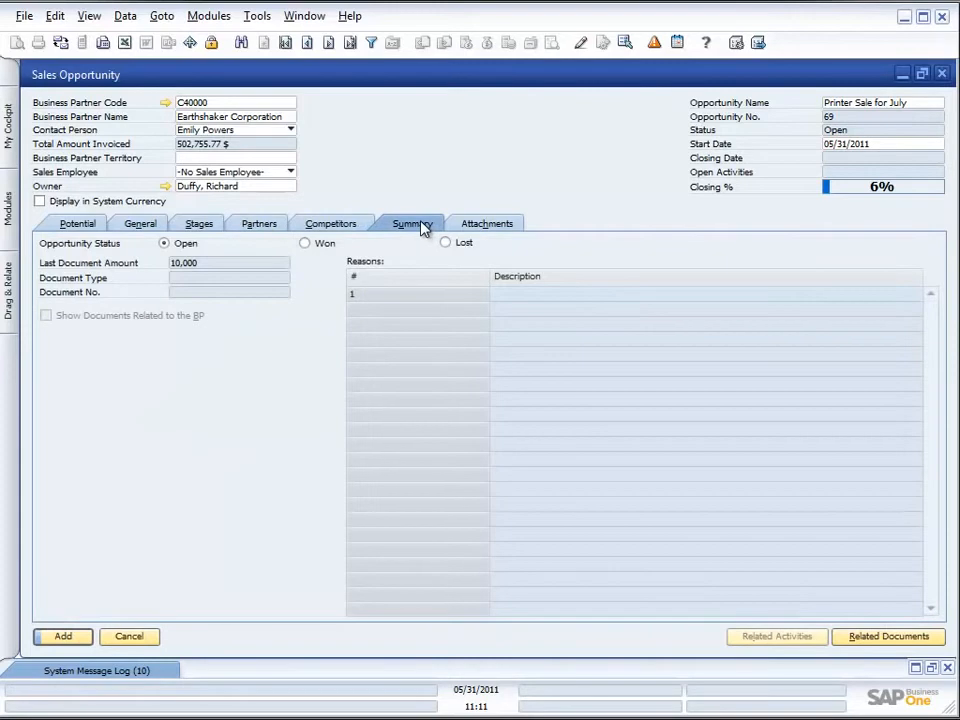
left_click(506, 226)
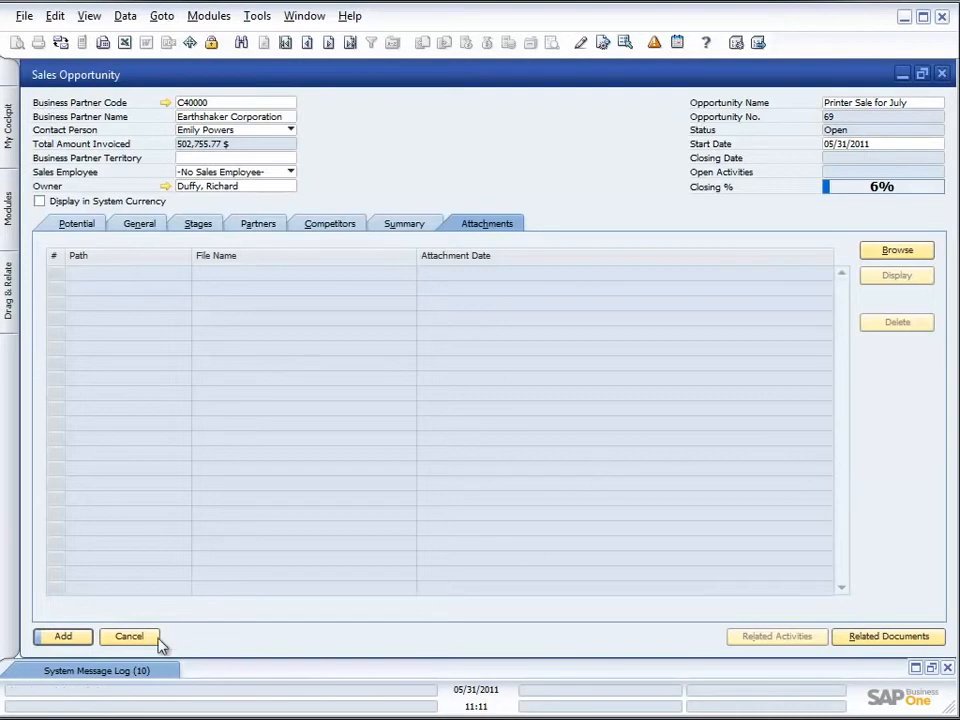
left_click(66, 636)
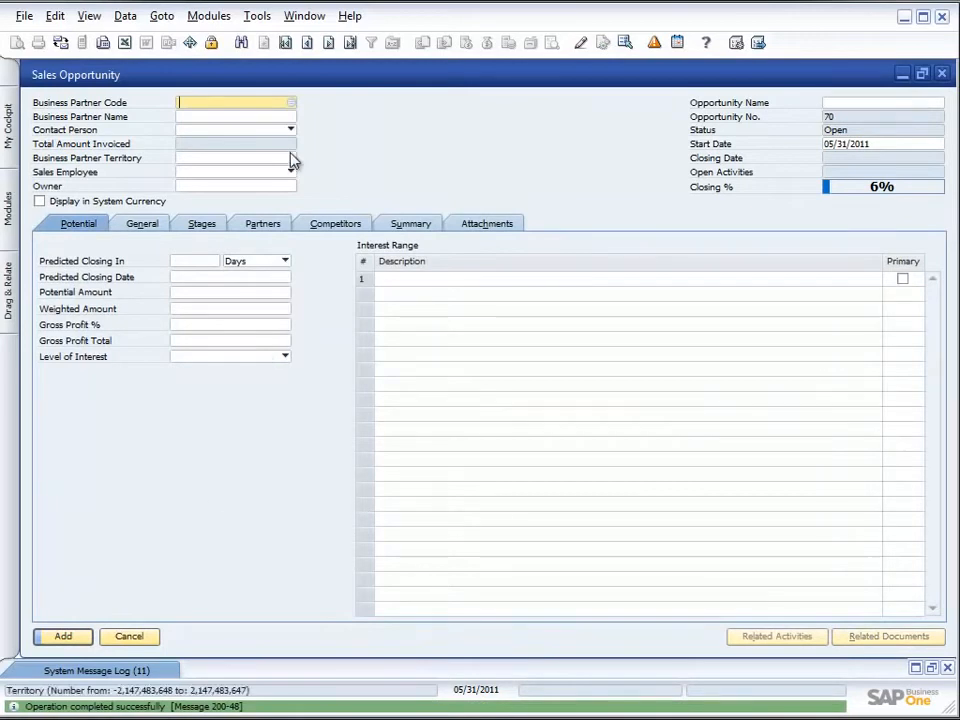
Choose Earthshaker Corporation (C40000) in the blank opportunity and open, from its master data, the report of deals being worked on.
left_click(291, 104)
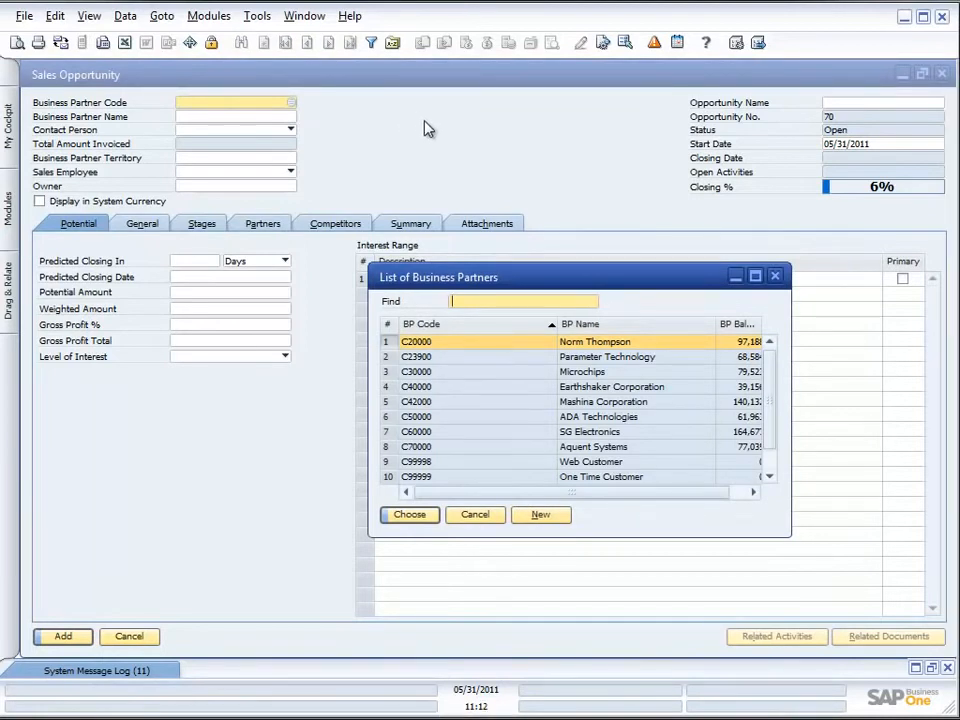
left_click(522, 388)
double_click(525, 393)
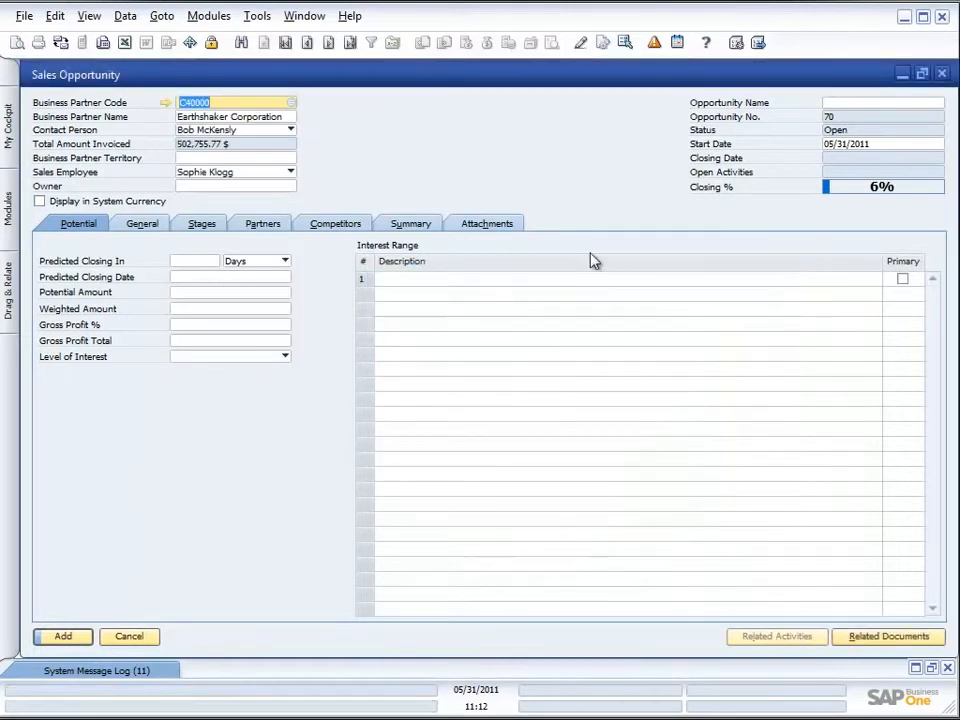
left_click(165, 102)
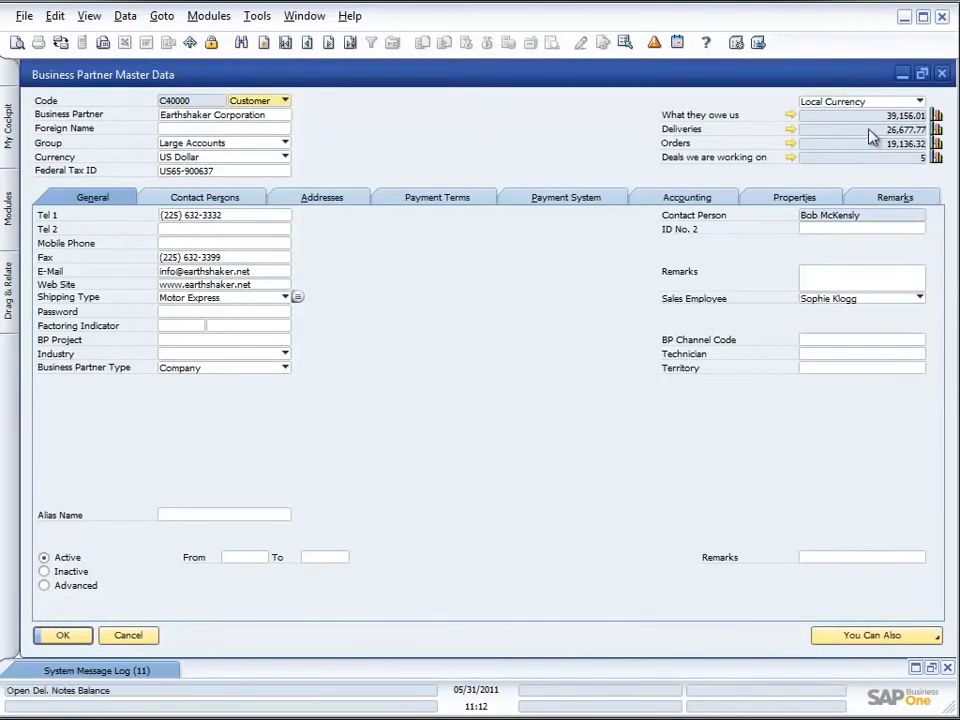
left_click(791, 158)
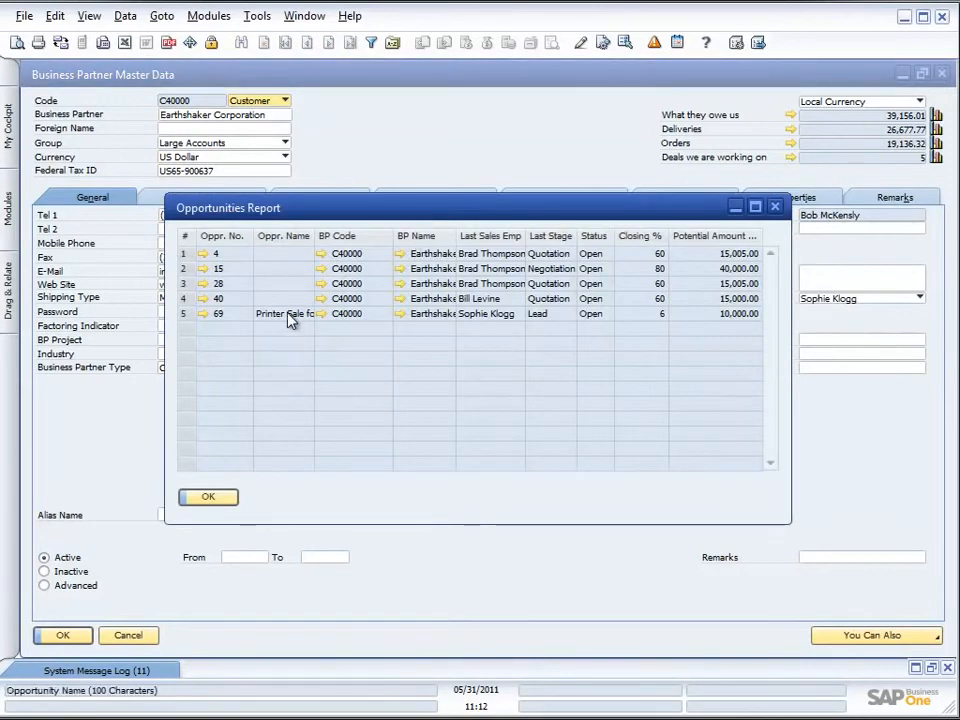
Open the "Printer Sale for July" opportunity from the report, examine its general and stage details, and close both windows.
left_click(203, 314)
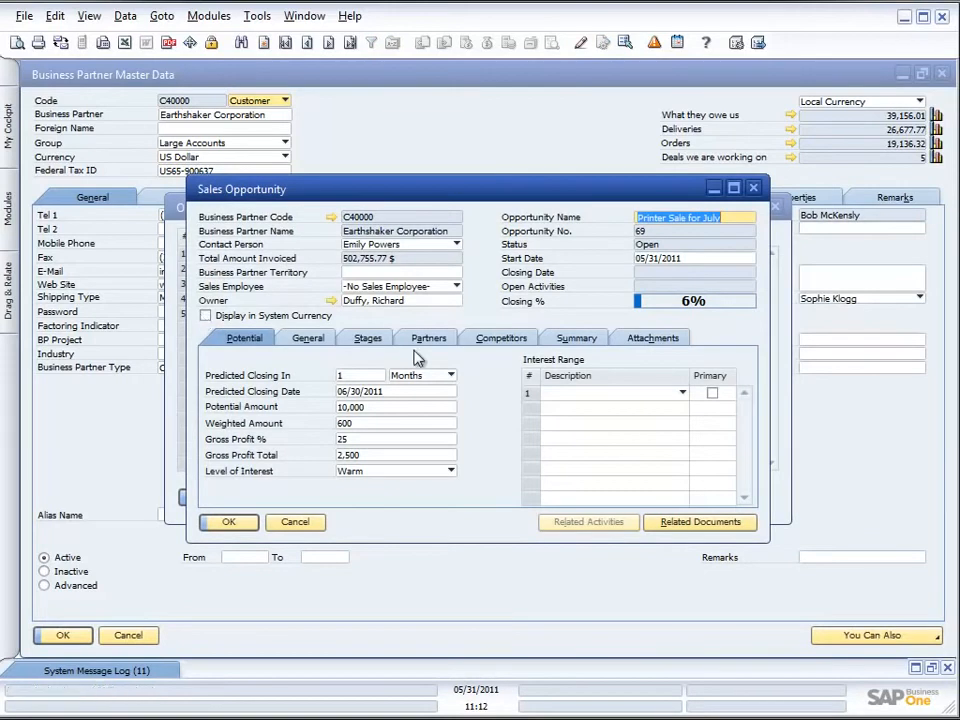
left_click(312, 340)
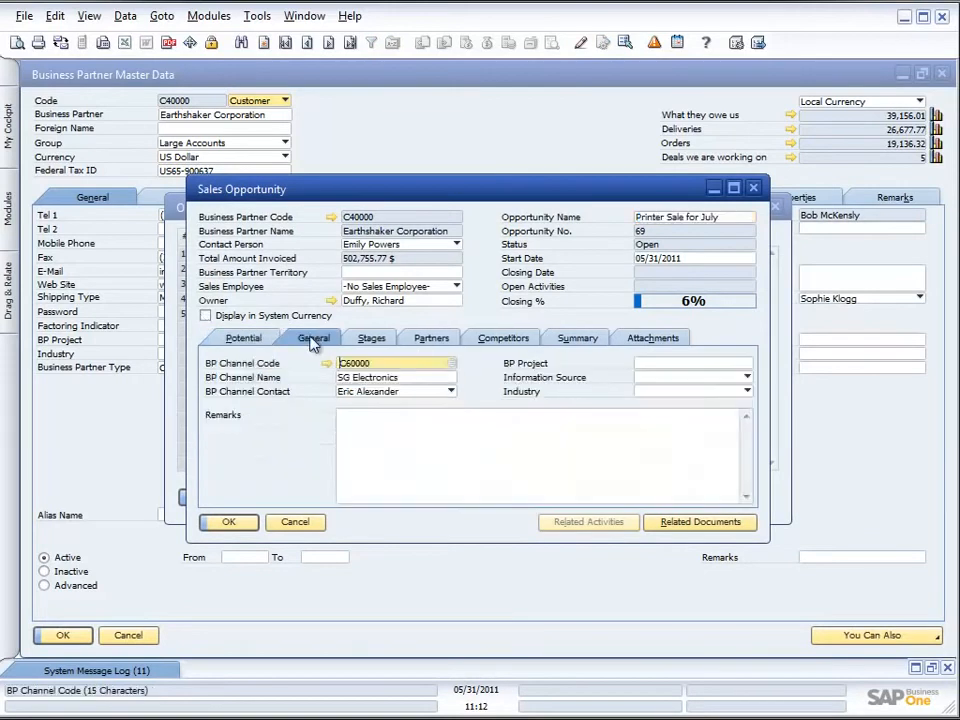
left_click(370, 338)
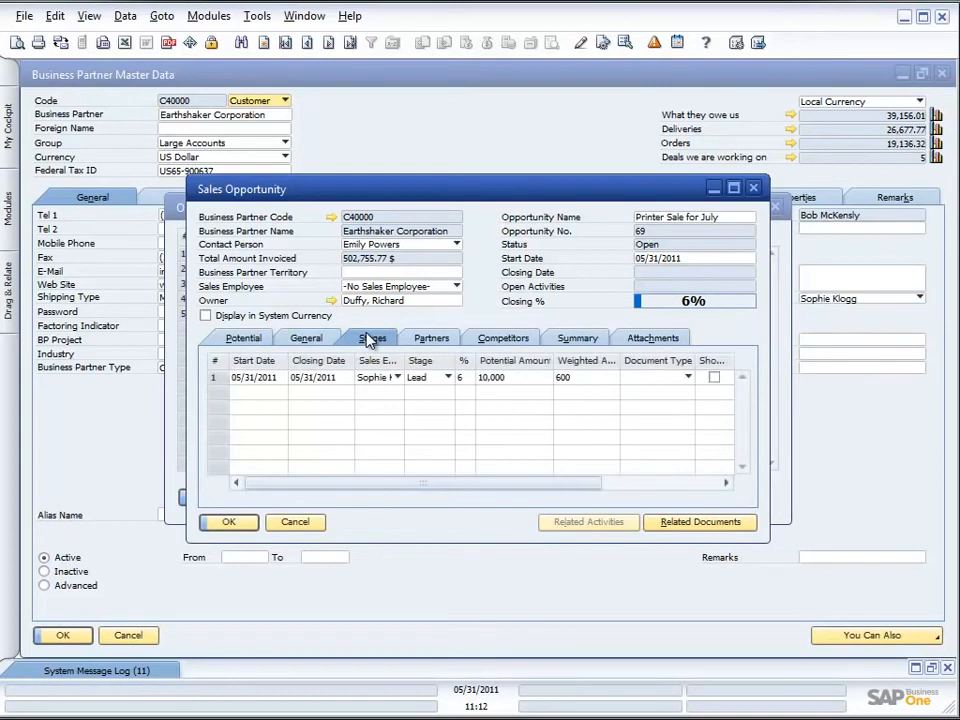
right_click(280, 399)
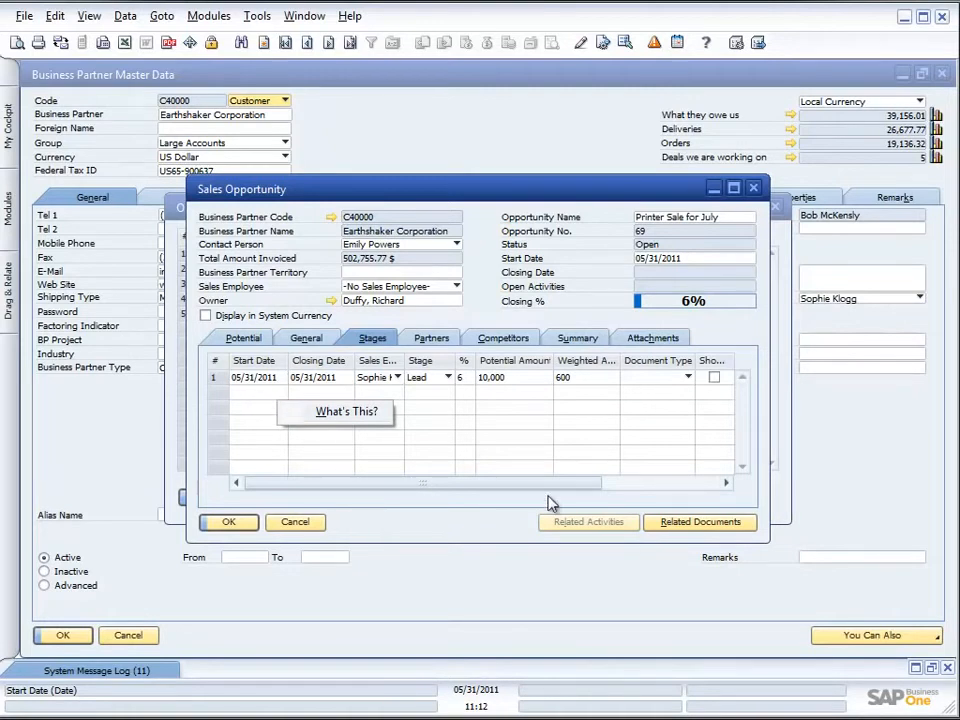
left_click(631, 488)
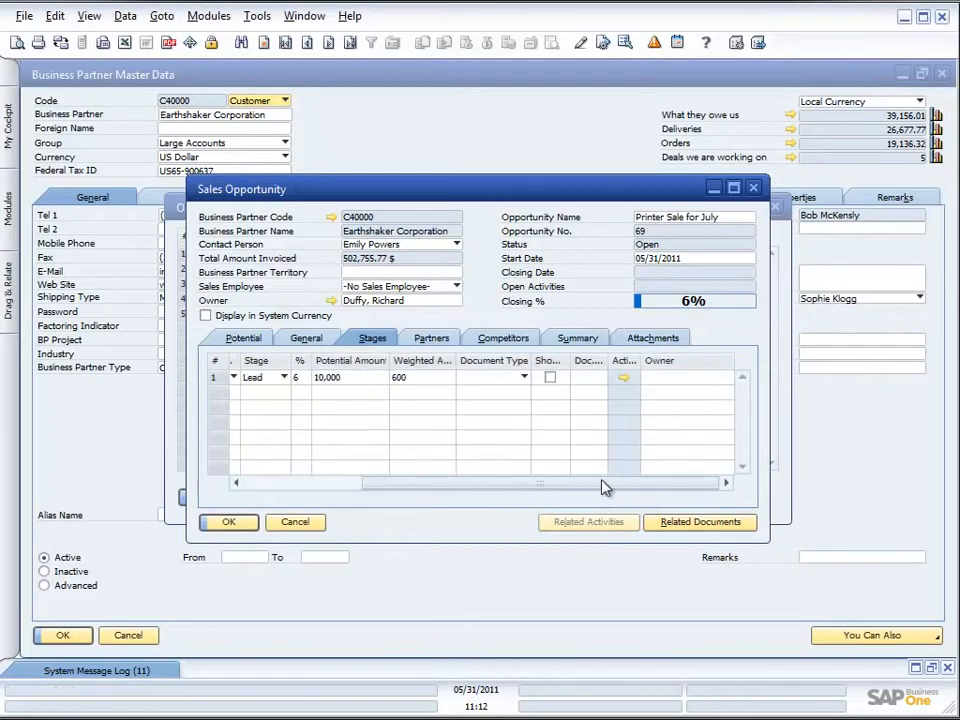
left_click_drag(516, 484, 393, 486)
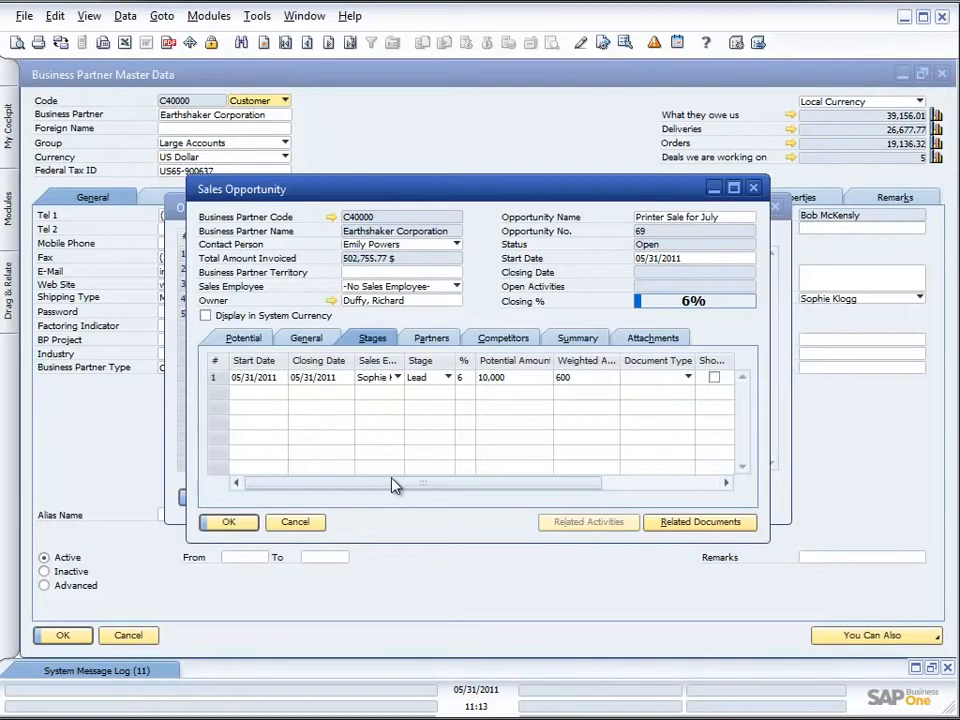
left_click(302, 528)
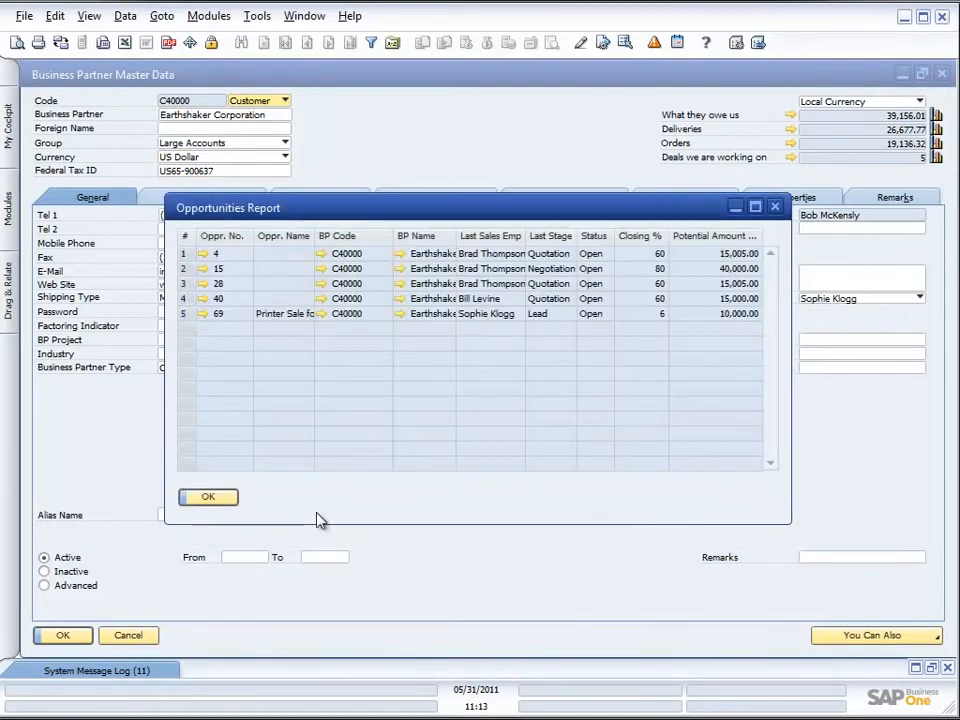
left_click(222, 498)
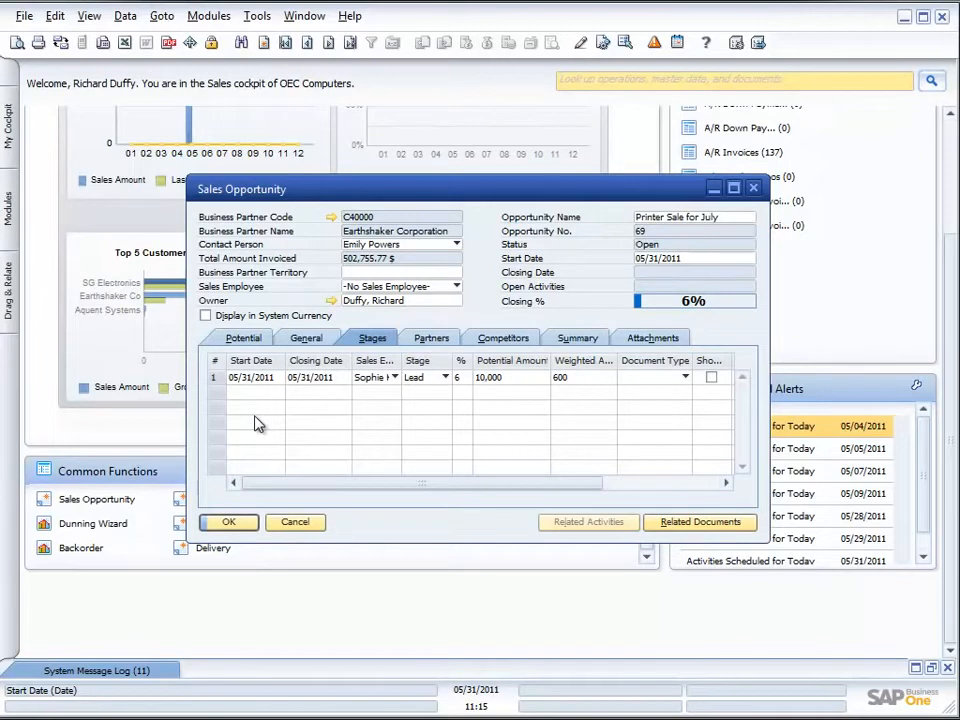
Add a second stage row to the "Printer Sale for July" opportunity, starting 06/01/2011 and closing 06/14/2011.
left_click(125, 17)
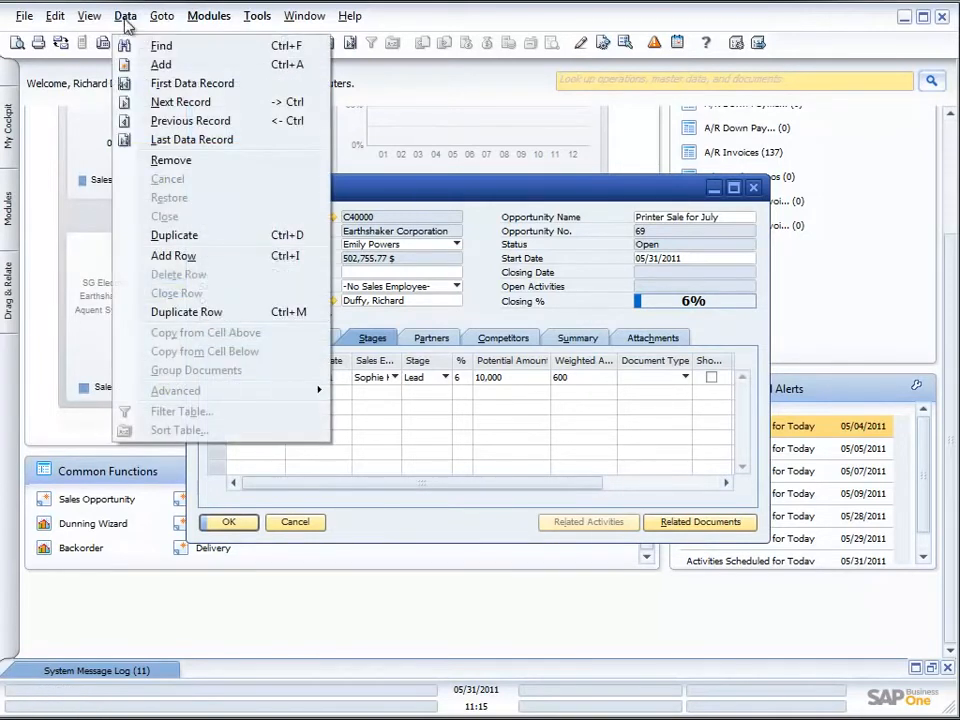
left_click(194, 258)
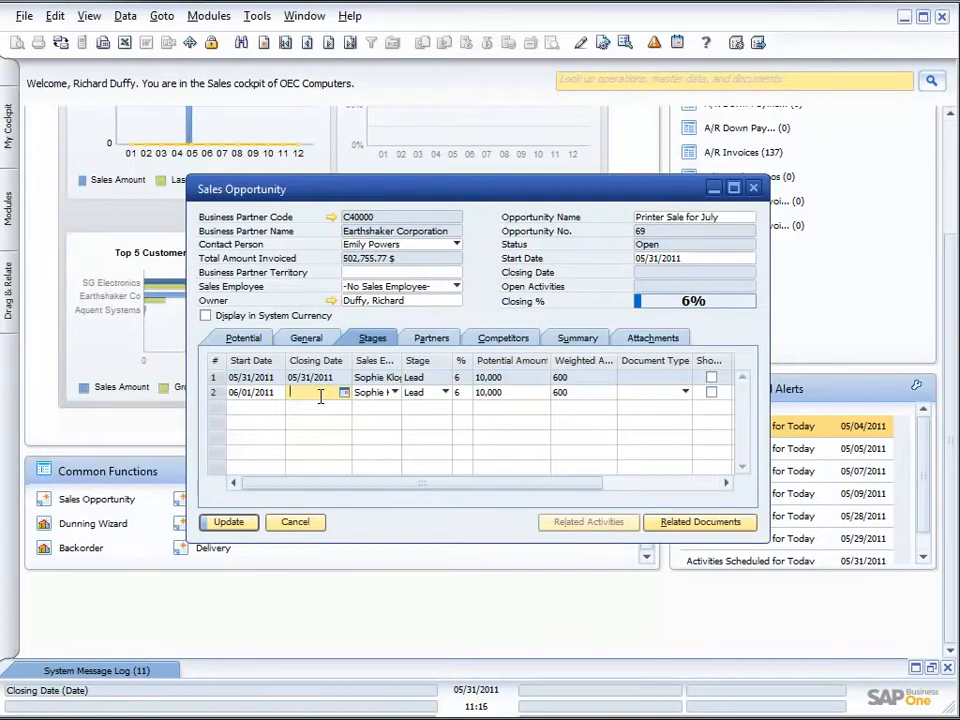
type("06/14/2011")
key("Tab")
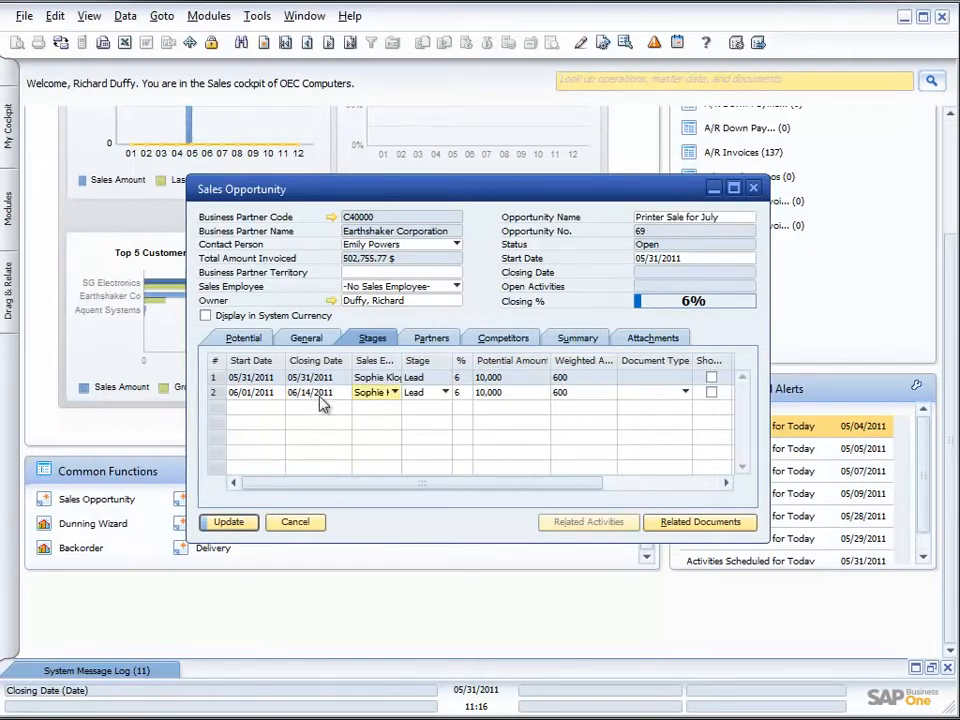
Set the second row's stage to Quotation, update the opportunity and close it.
left_click(444, 393)
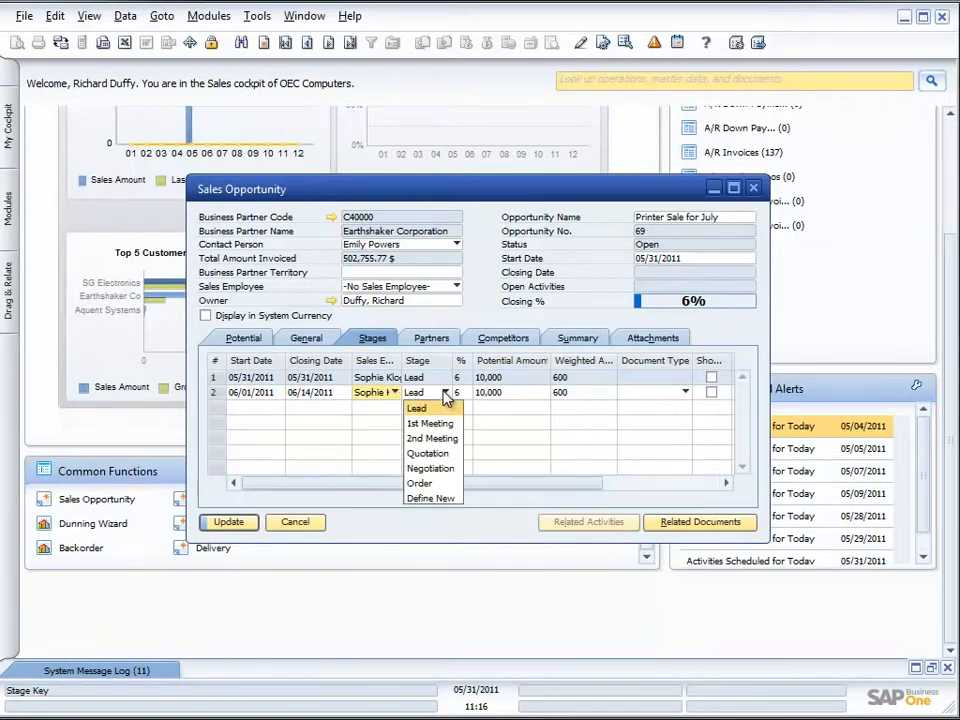
left_click(428, 454)
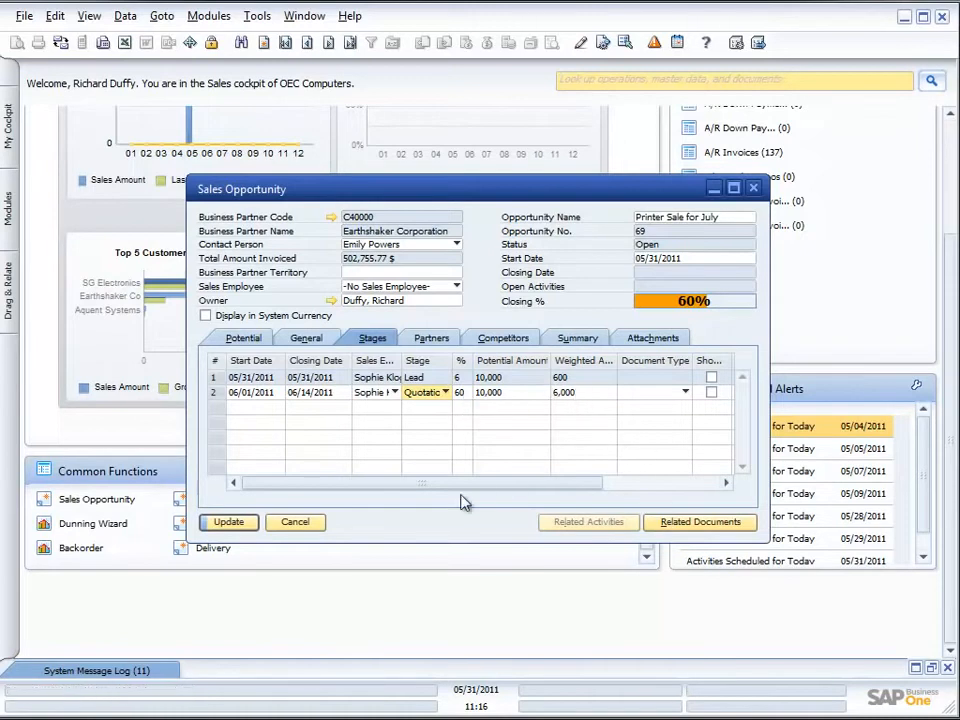
left_click(225, 524)
left_click(228, 524)
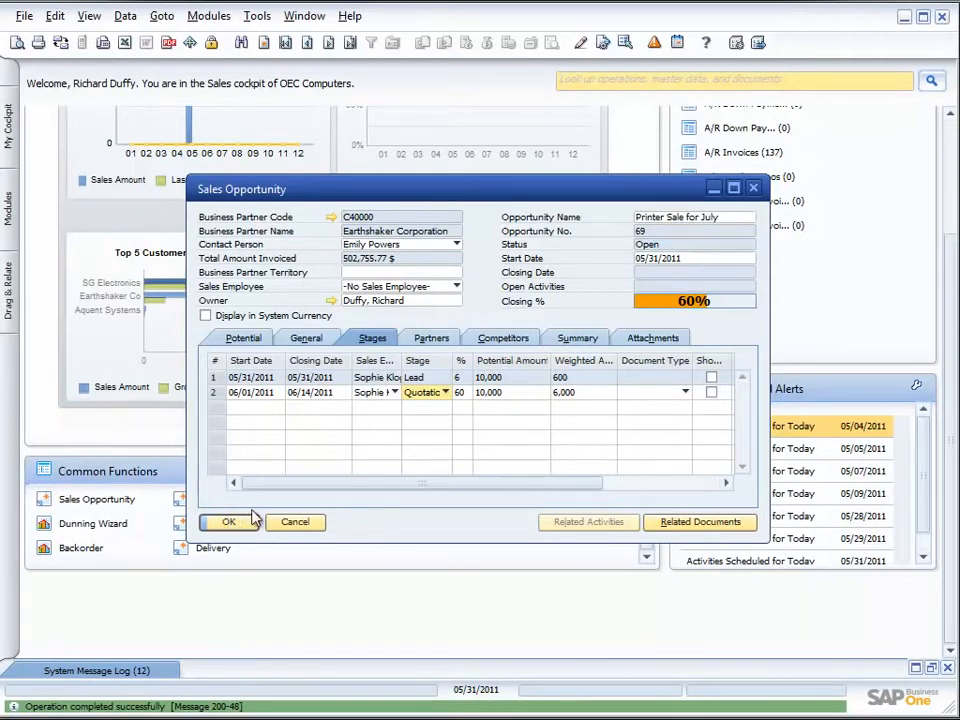
left_click(249, 521)
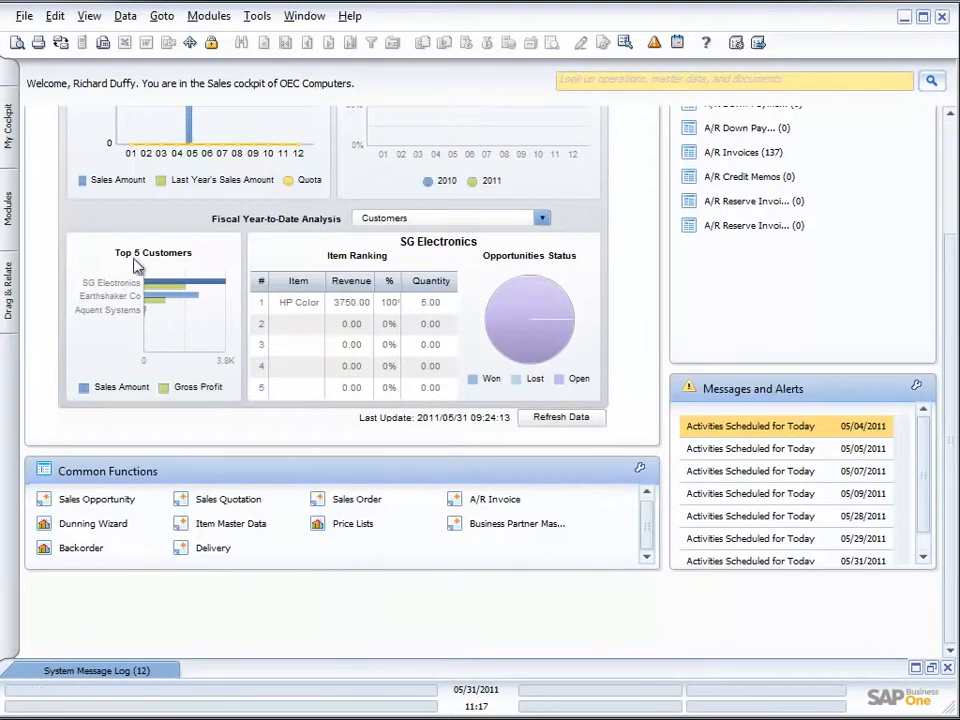
Open the selection criteria of the Stage Analysis report from the sales opportunities reports.
mouse_move(10, 213)
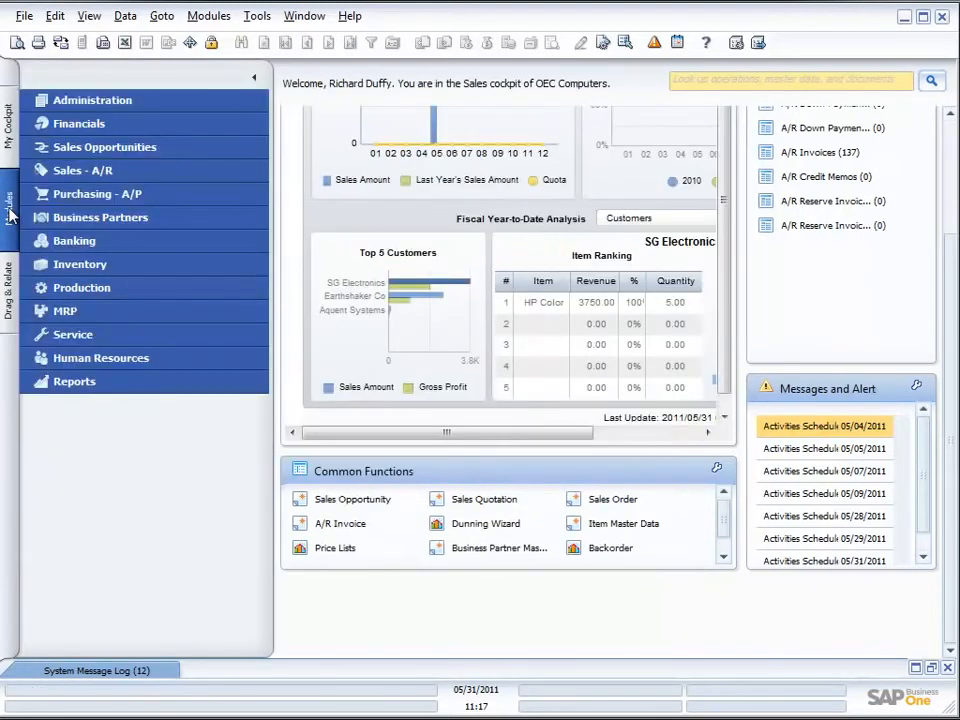
left_click(93, 150)
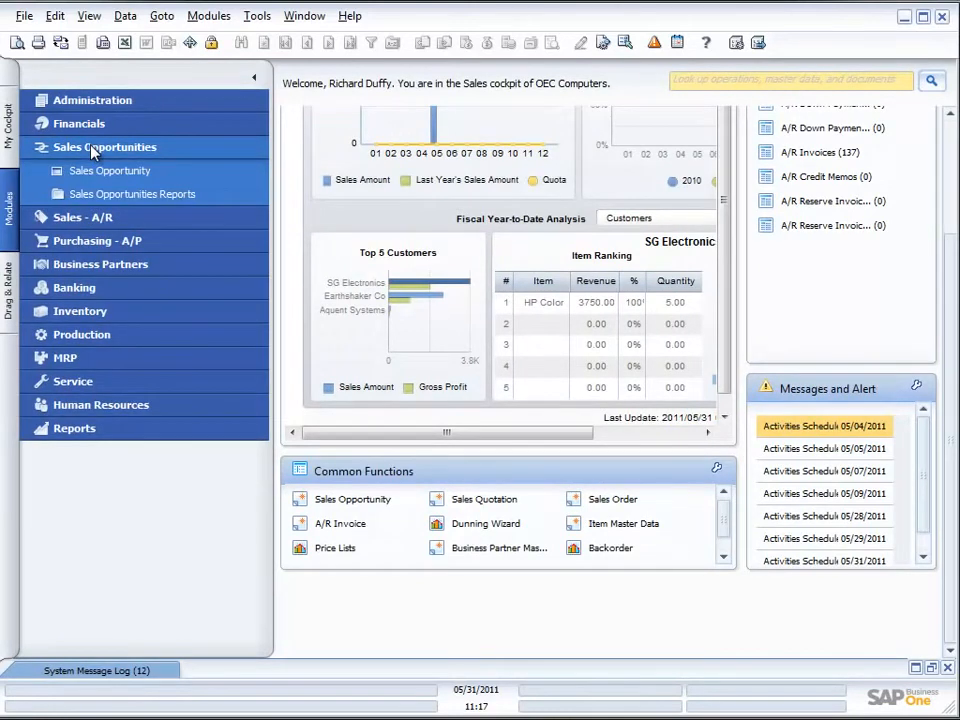
left_click(101, 196)
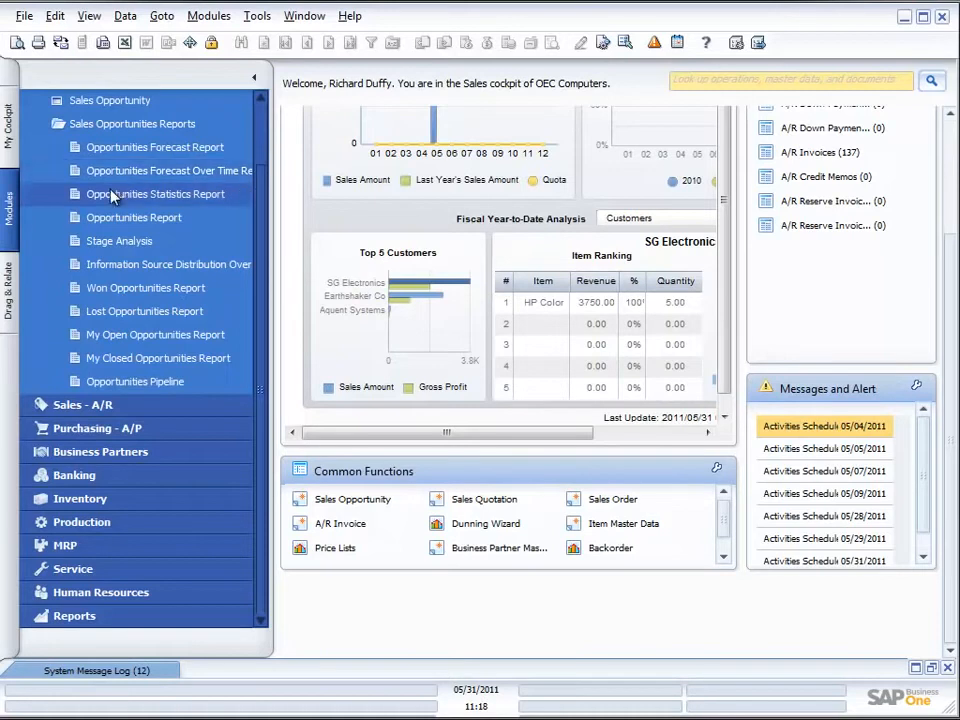
left_click(108, 246)
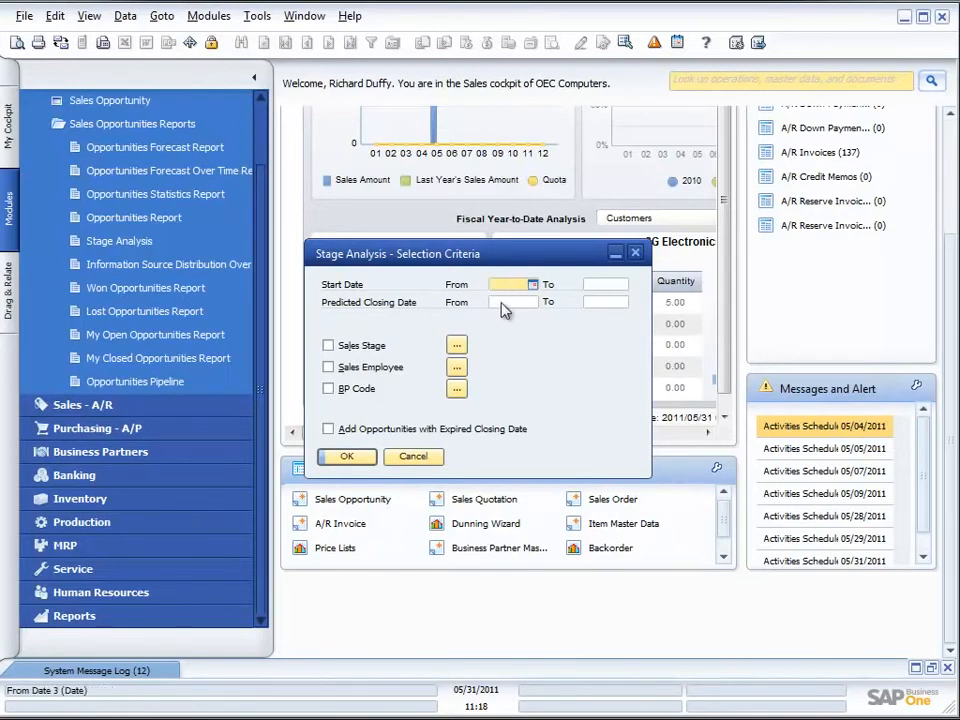
Try limiting the Stage Analysis to the Quotation stage and to one sales employee, clearing both filters again.
left_click(456, 344)
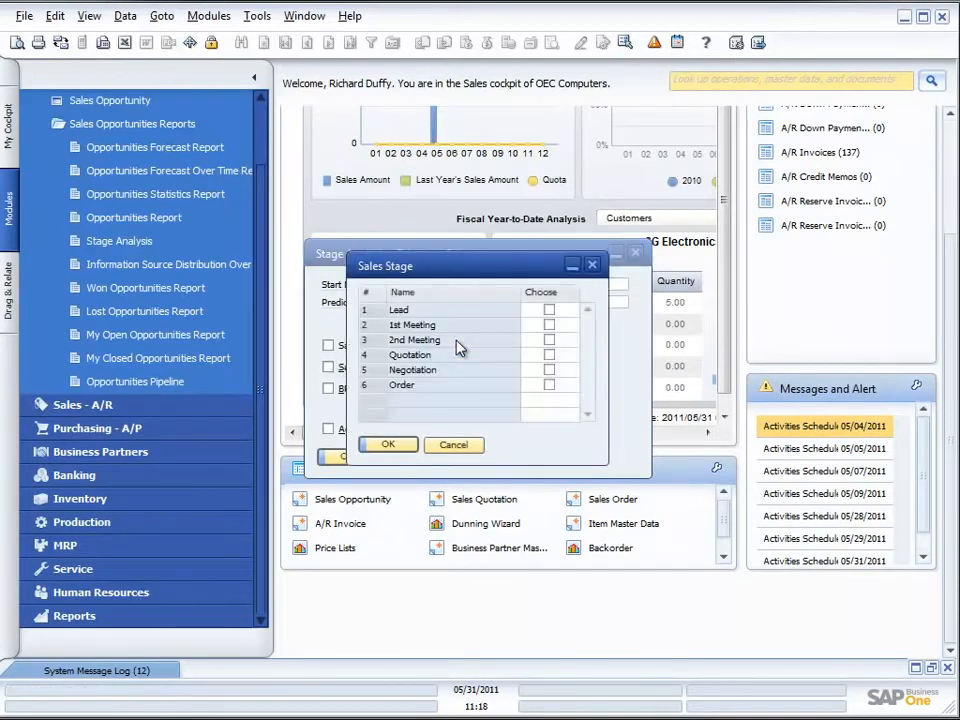
left_click(549, 355)
left_click(386, 444)
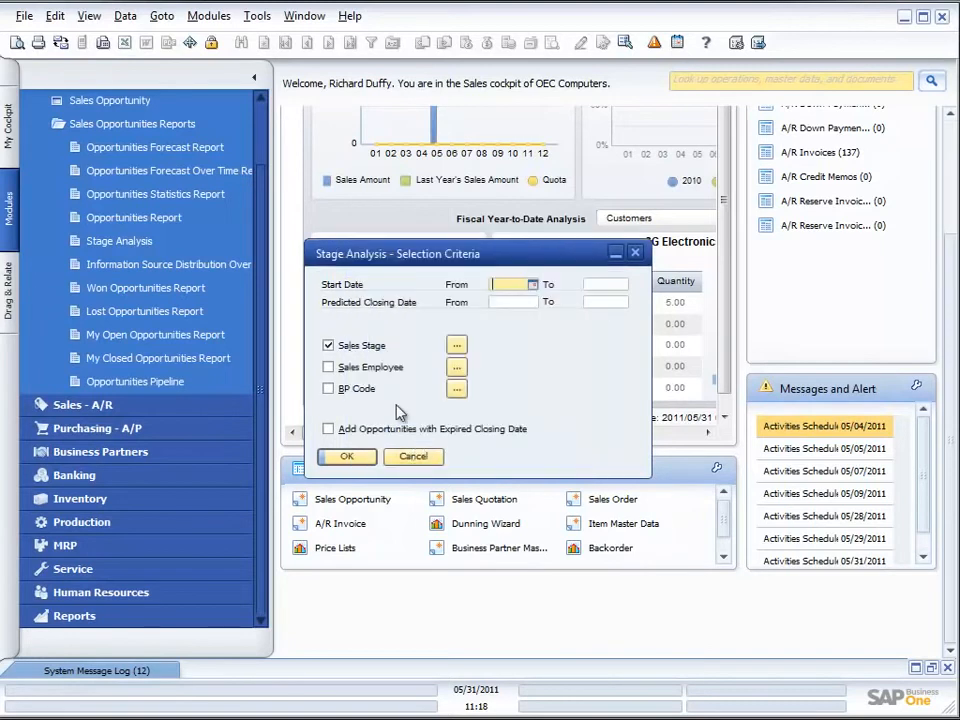
left_click(328, 345)
left_click(456, 369)
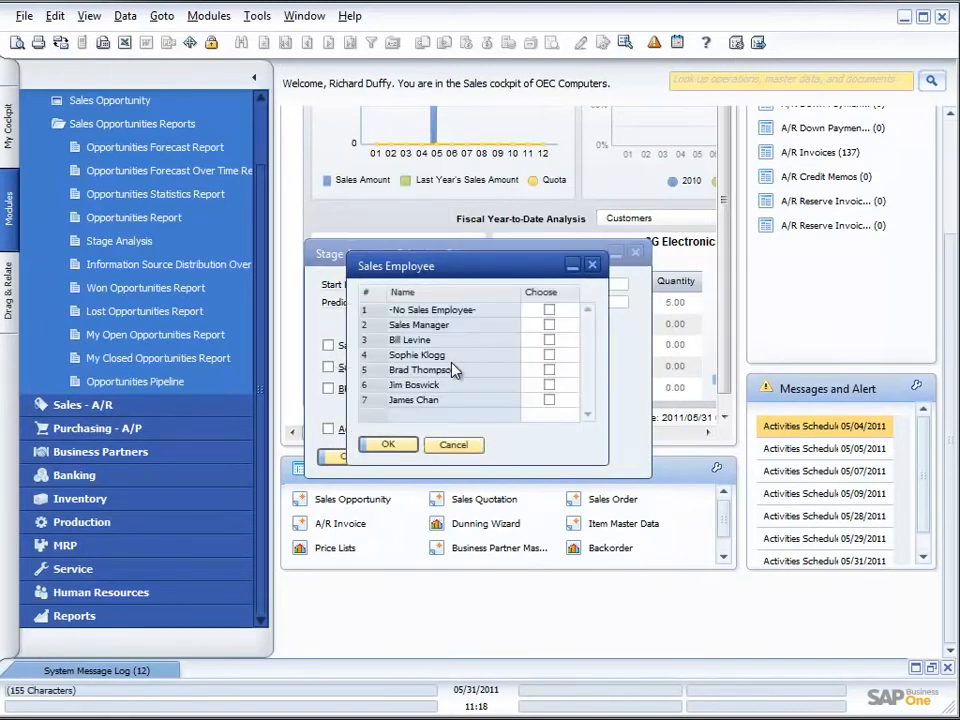
left_click(550, 356)
left_click(550, 356)
left_click(388, 445)
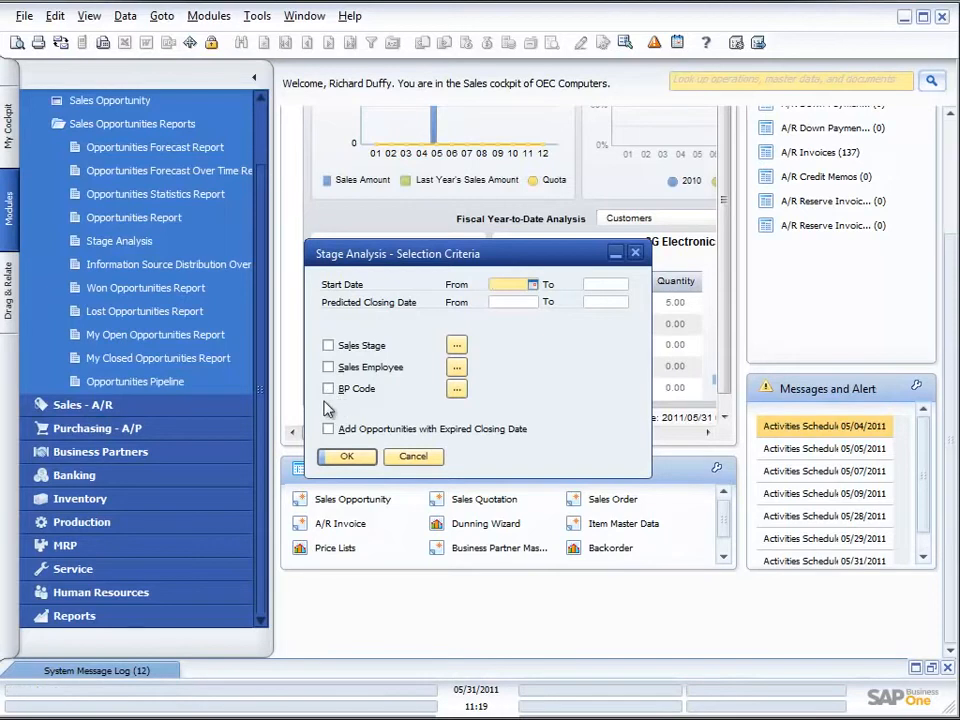
Run the Stage Analysis without any filters and move and enlarge its window to show more sales employees and the chart legend.
left_click(345, 456)
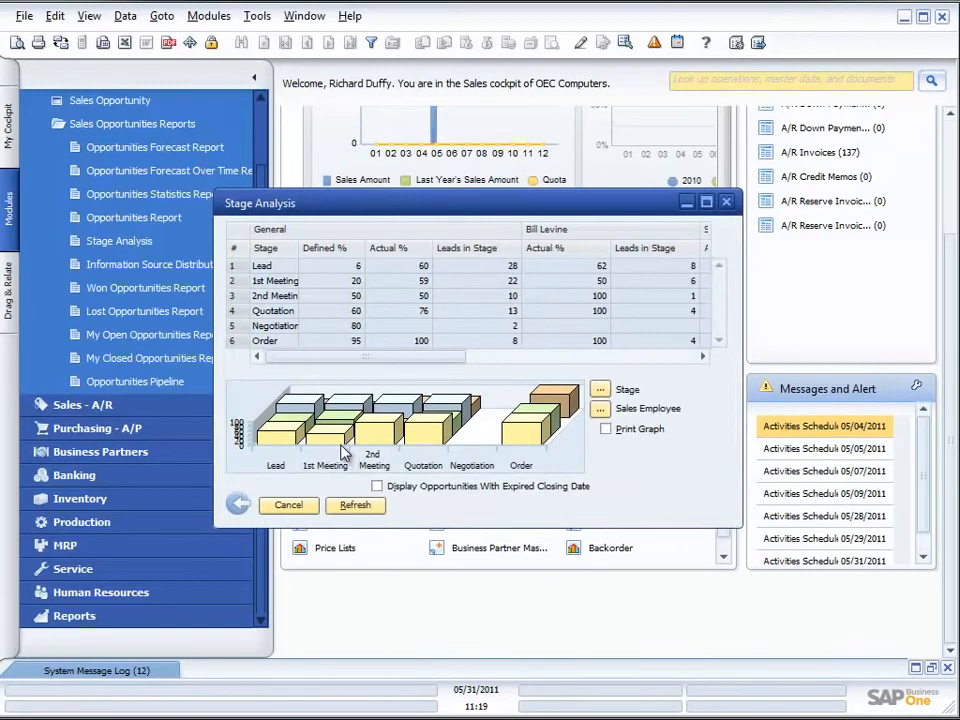
left_click_drag(354, 210, 345, 165)
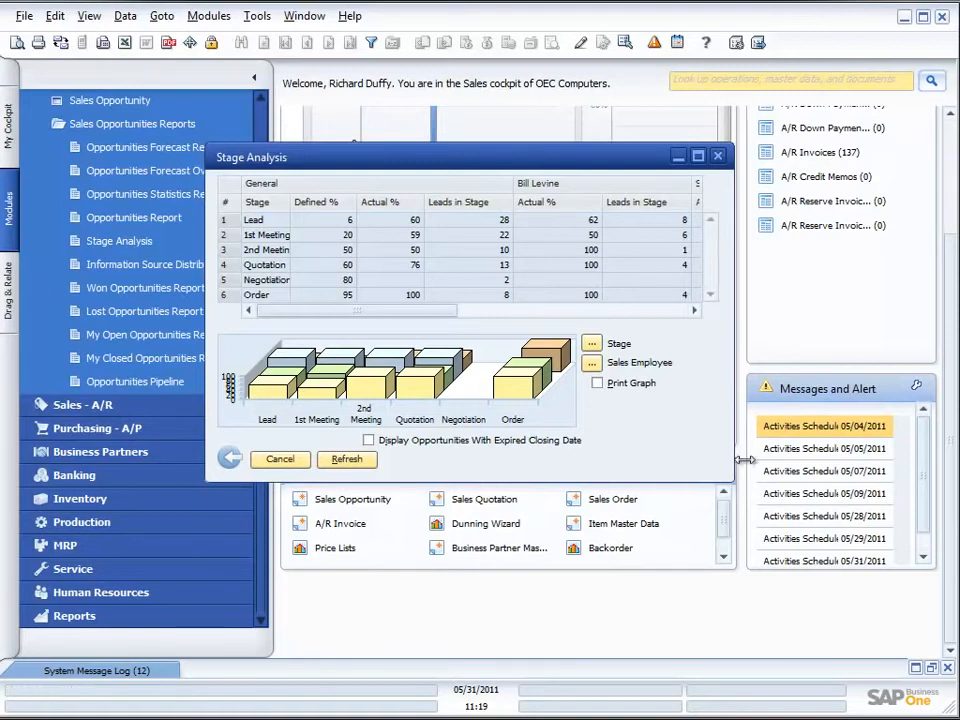
left_click_drag(730, 479, 891, 497)
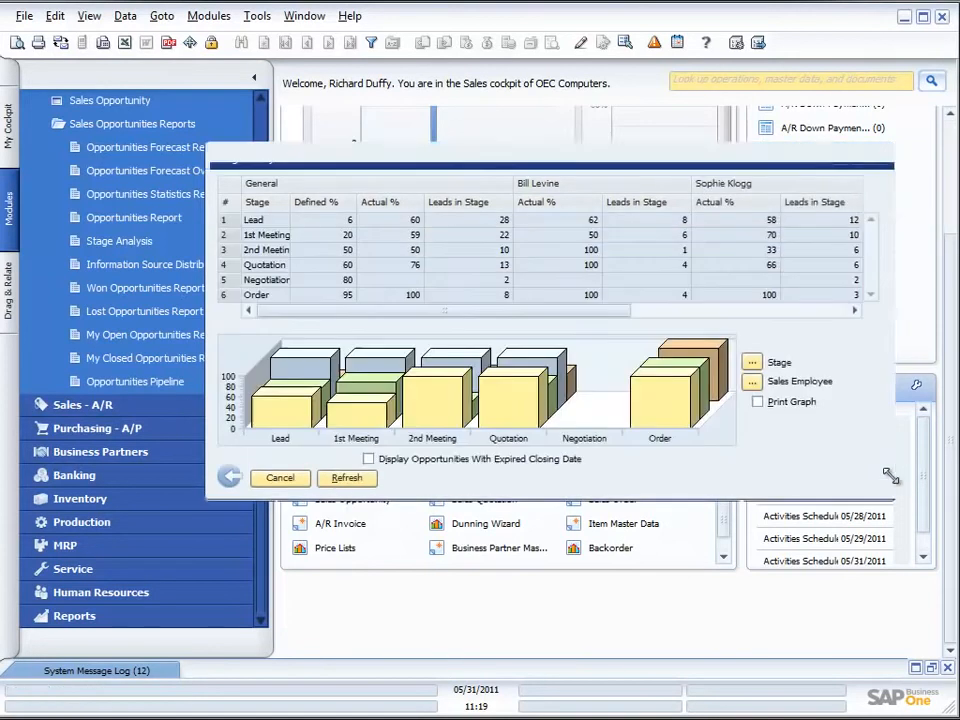
left_click_drag(530, 157, 397, 132)
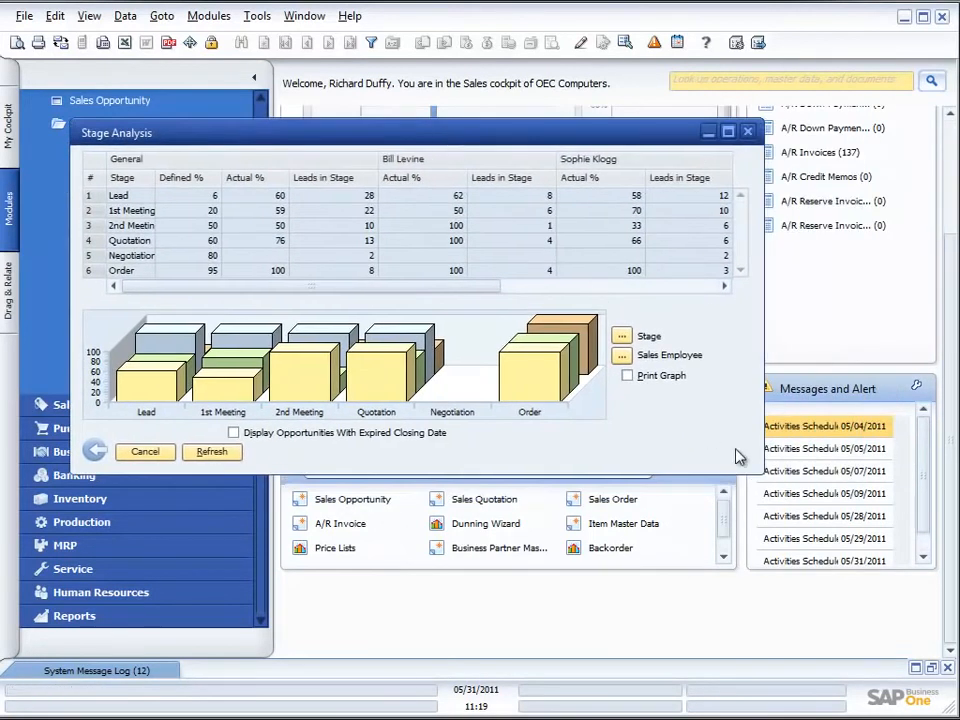
left_click_drag(757, 470, 890, 527)
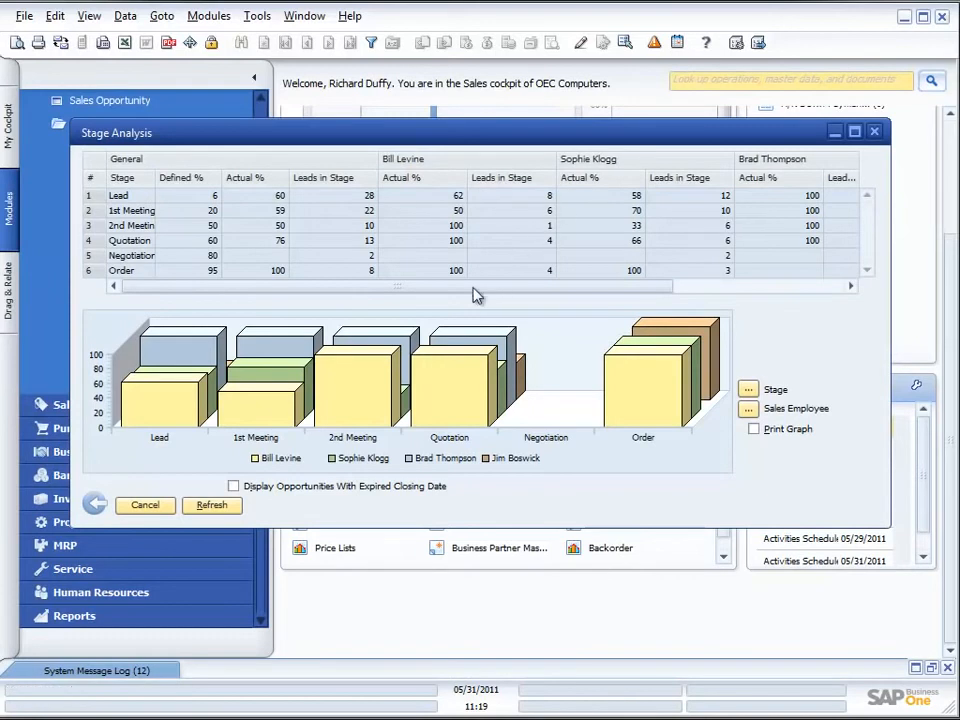
Preview the printed Stage Analysis report without the graph, read it to the end and close the preview.
left_click(17, 42)
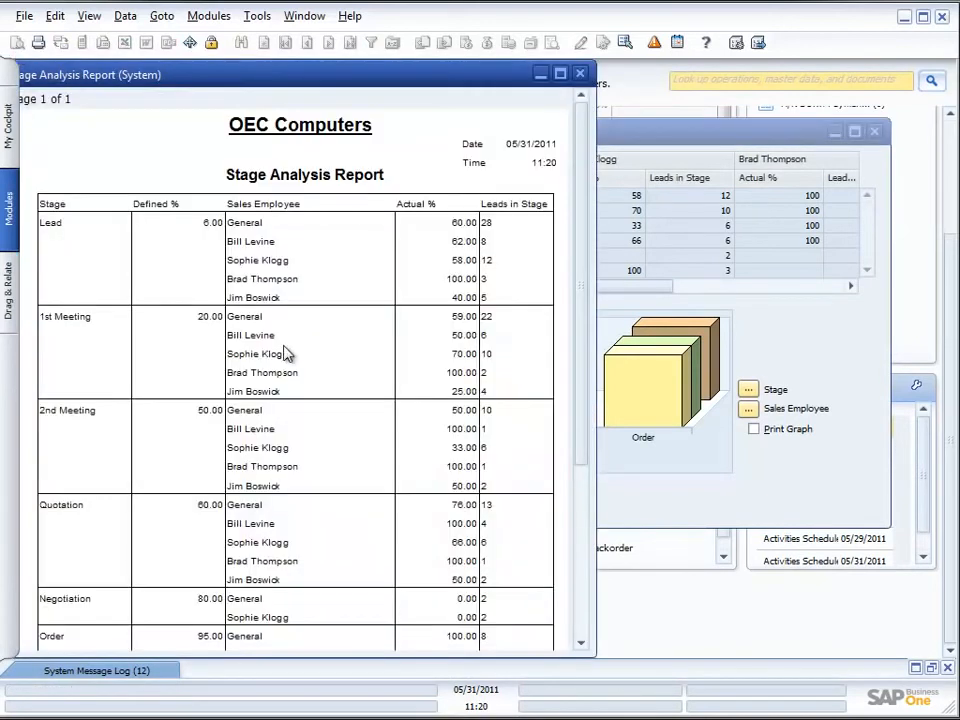
scroll(285, 352, "down", 5)
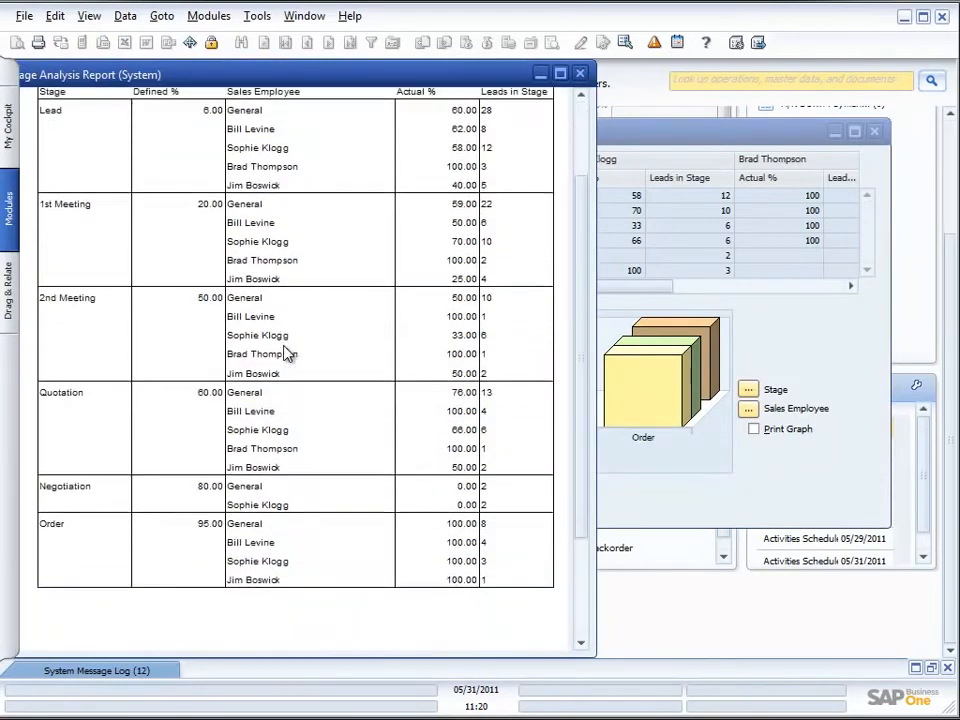
left_click(579, 73)
Include the graph in the Stage Analysis printout, preview the report down to the chart and close the preview.
left_click(755, 429)
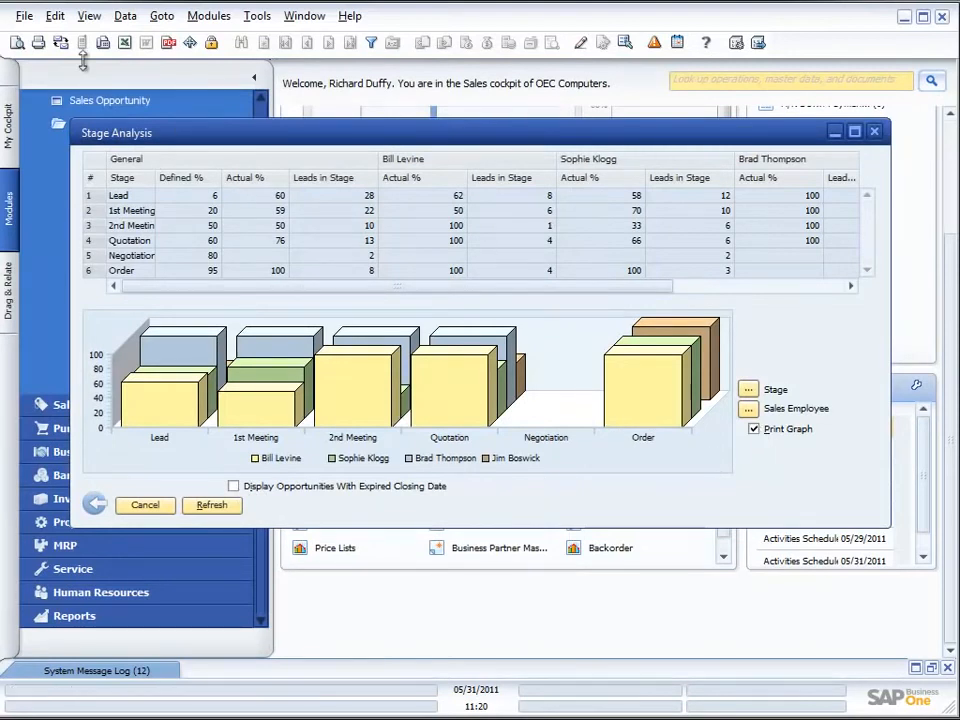
left_click(17, 44)
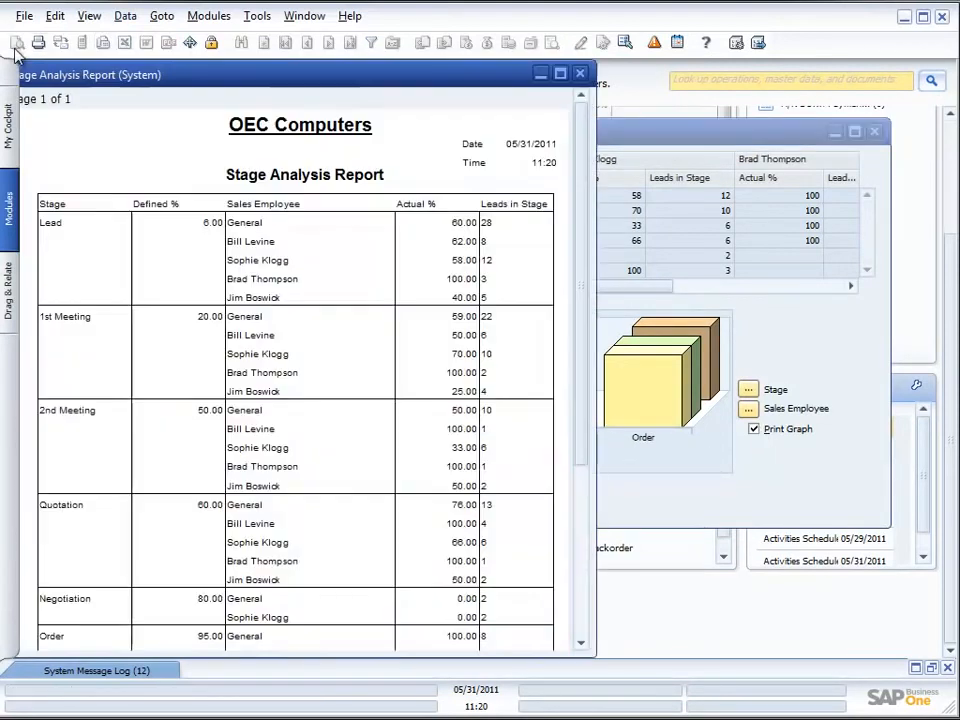
scroll(280, 390, "down", 5)
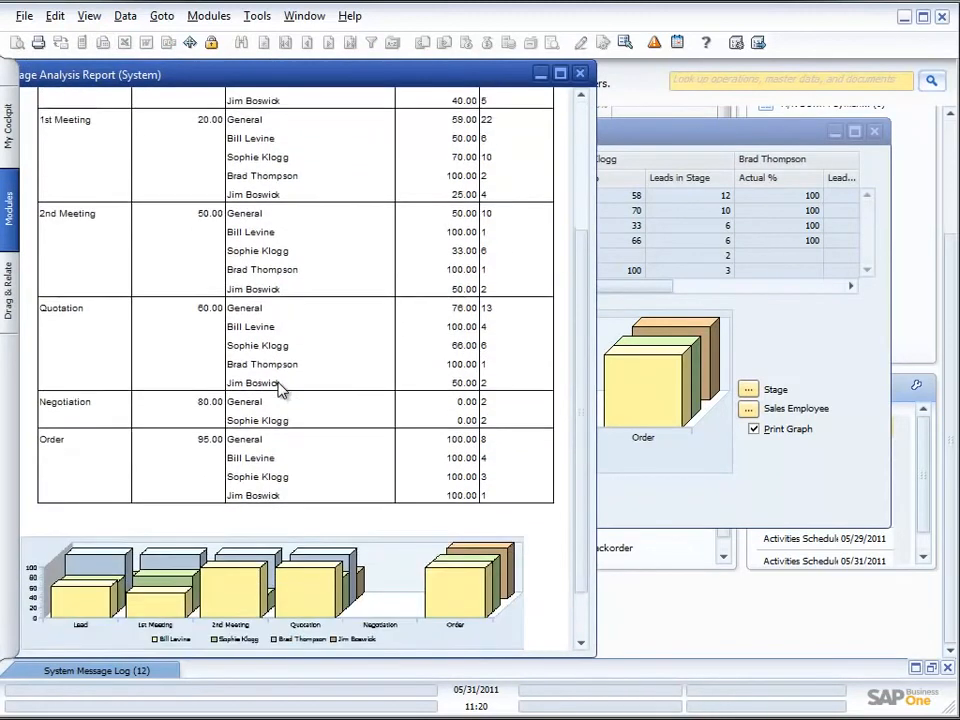
scroll(280, 390, "down", 1)
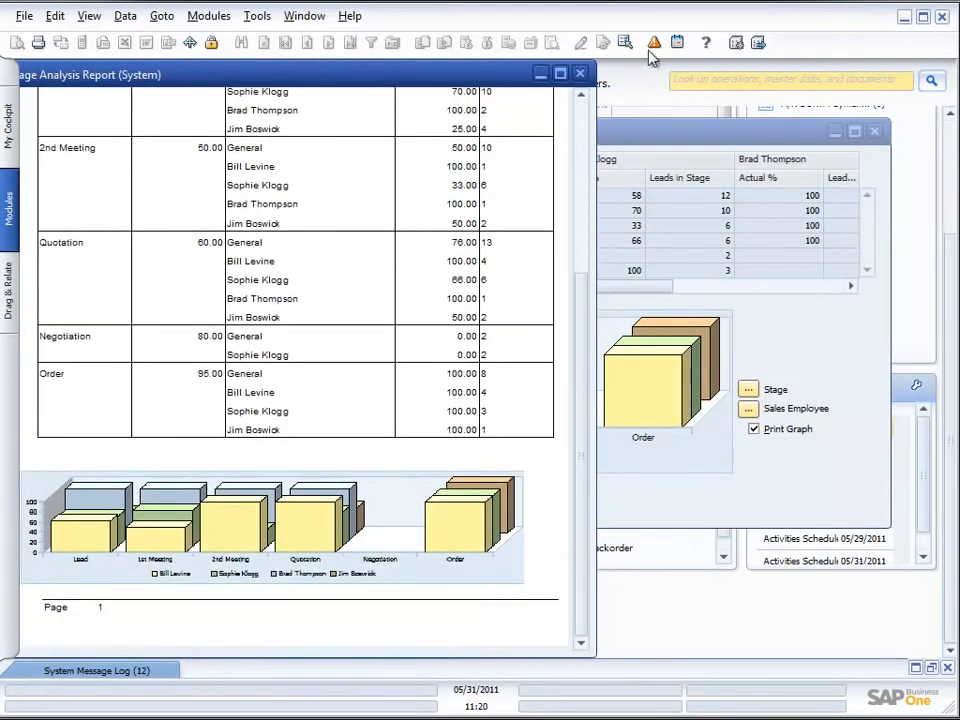
left_click(579, 73)
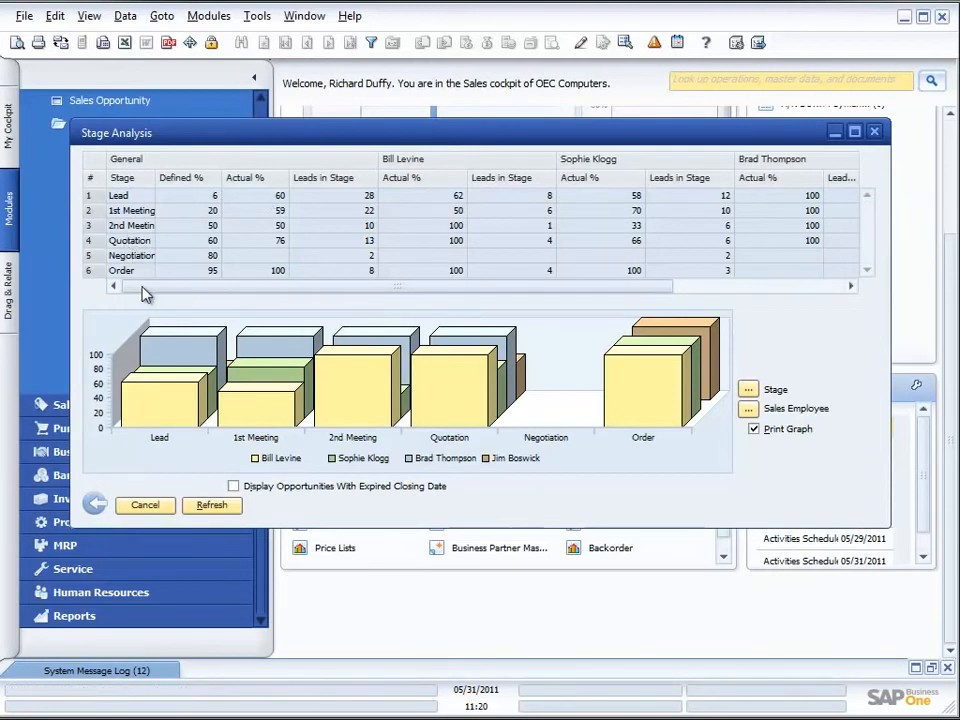
Open the detailed analysis of the Quotation stage, break it down by 7-day intervals, examine it and close it.
double_click(128, 242)
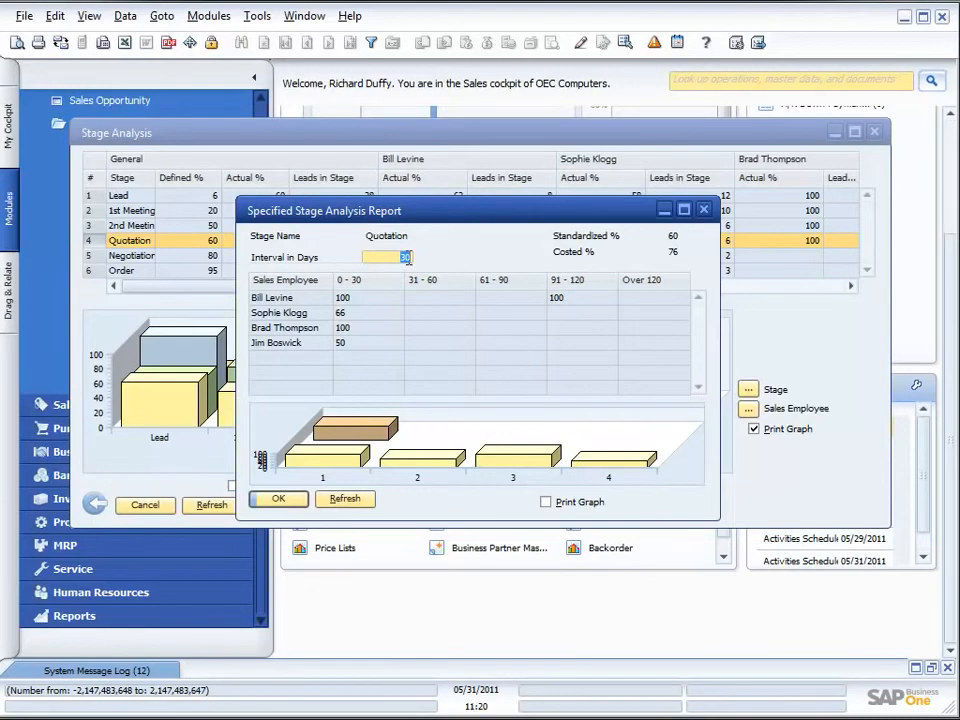
key("BackSpace")
type("7")
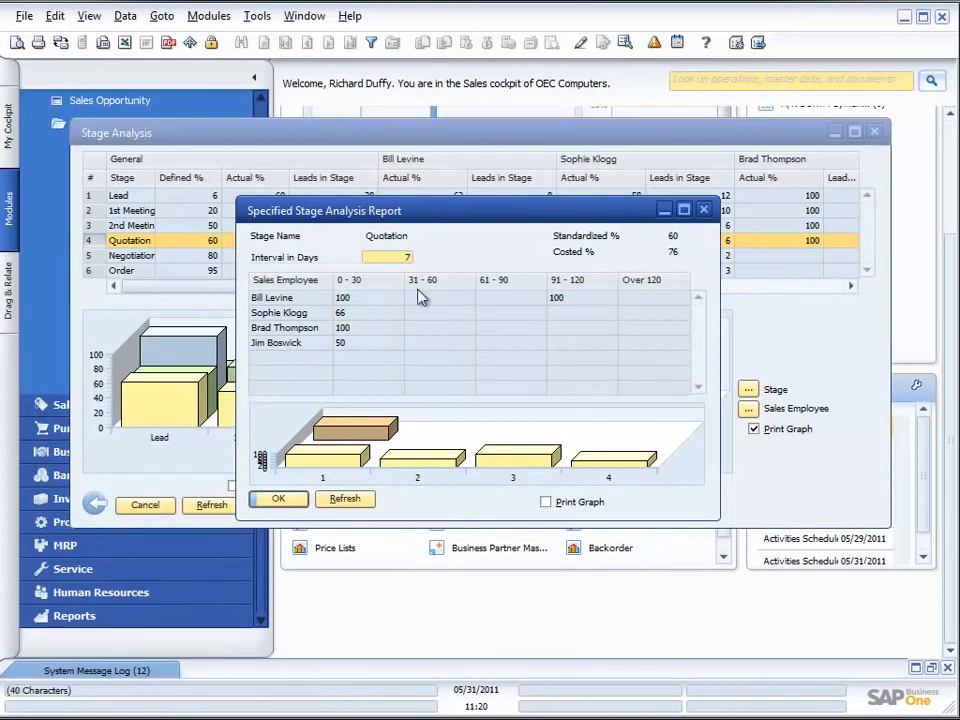
left_click(348, 503)
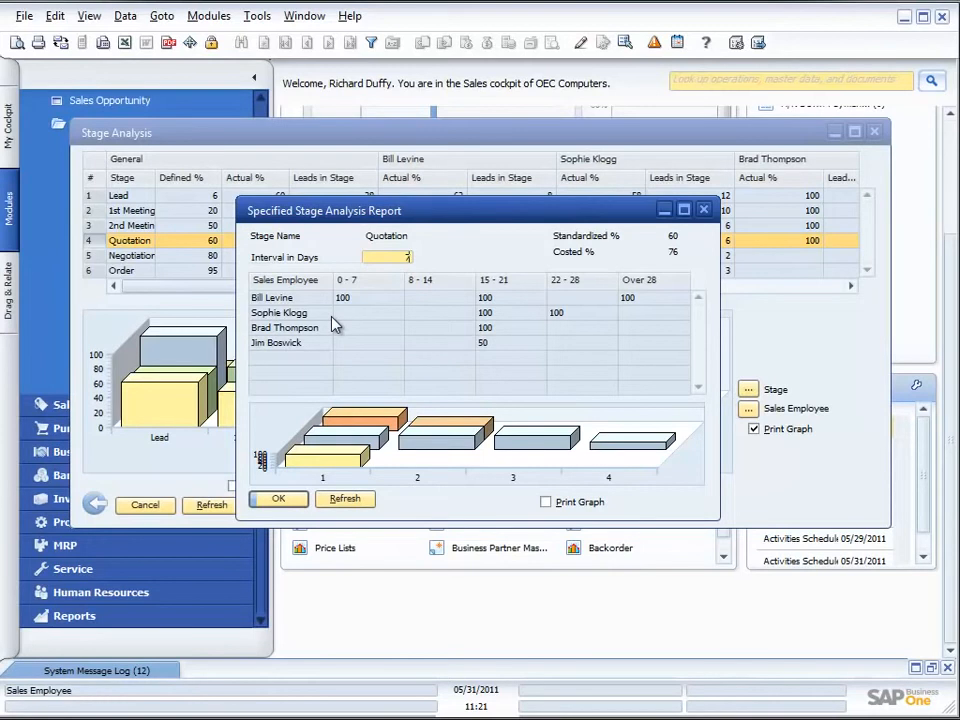
left_click(703, 209)
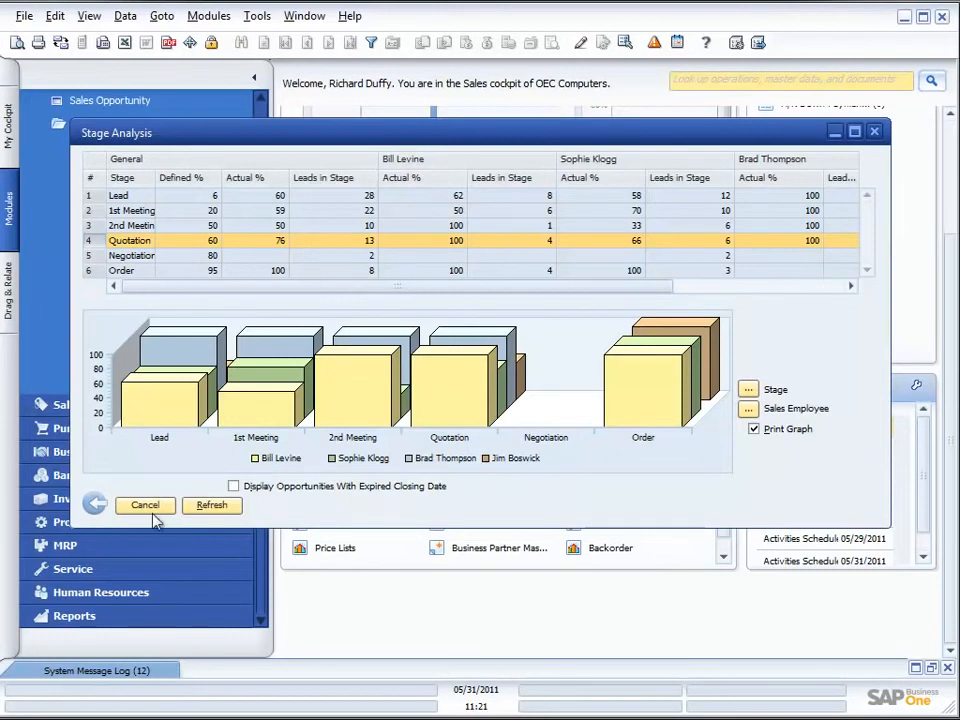
Rerun the Stage Analysis without filters and restrict its table and chart to the Lead and Quotation stages.
left_click(95, 504)
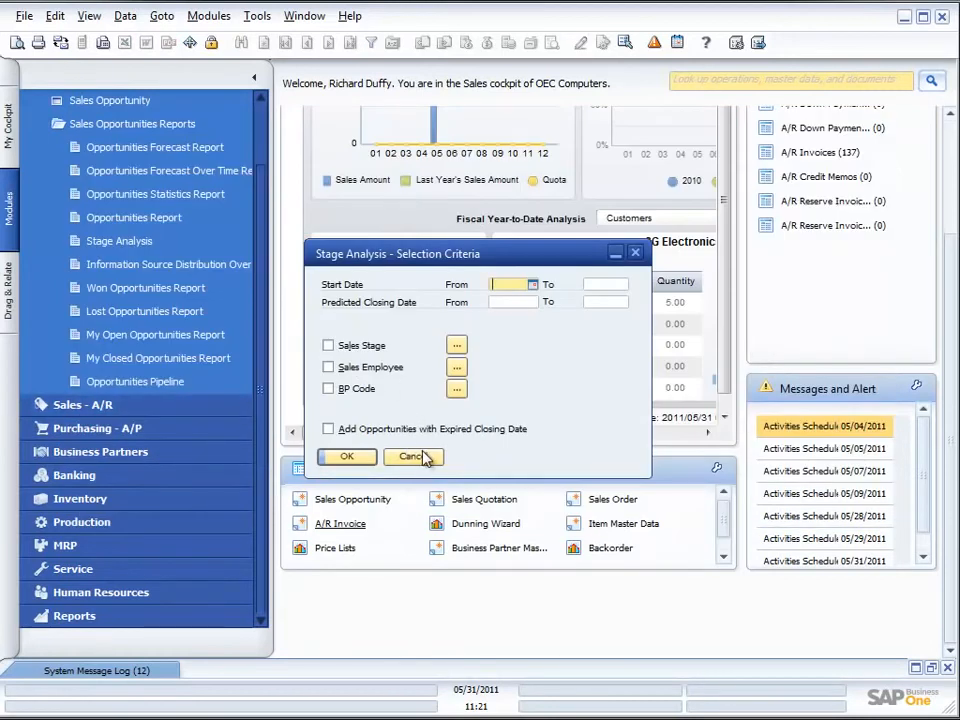
left_click(344, 456)
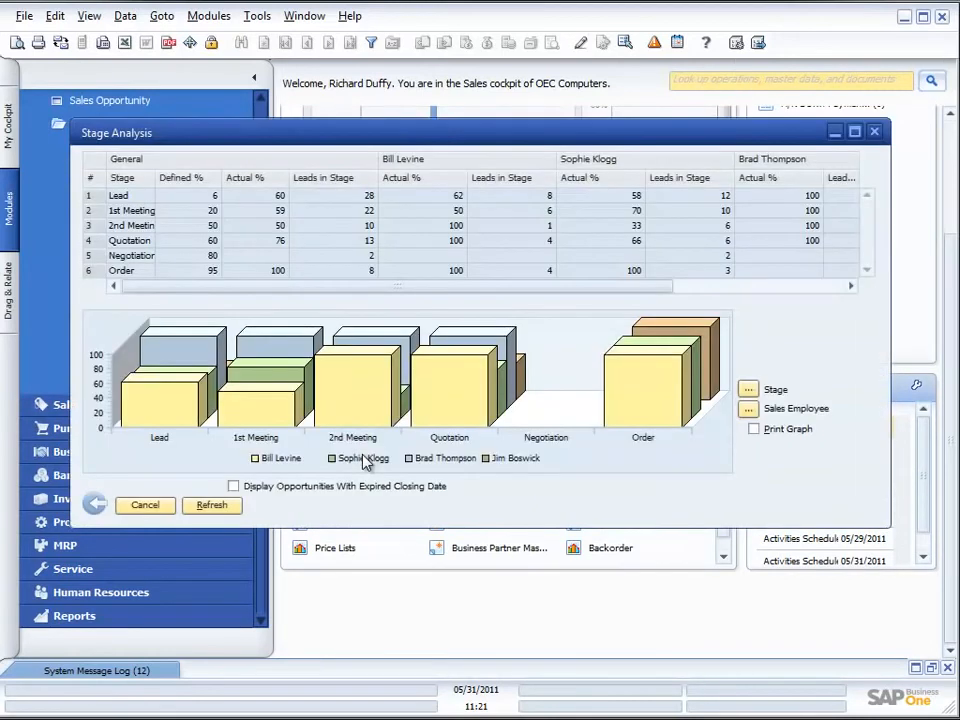
left_click(749, 391)
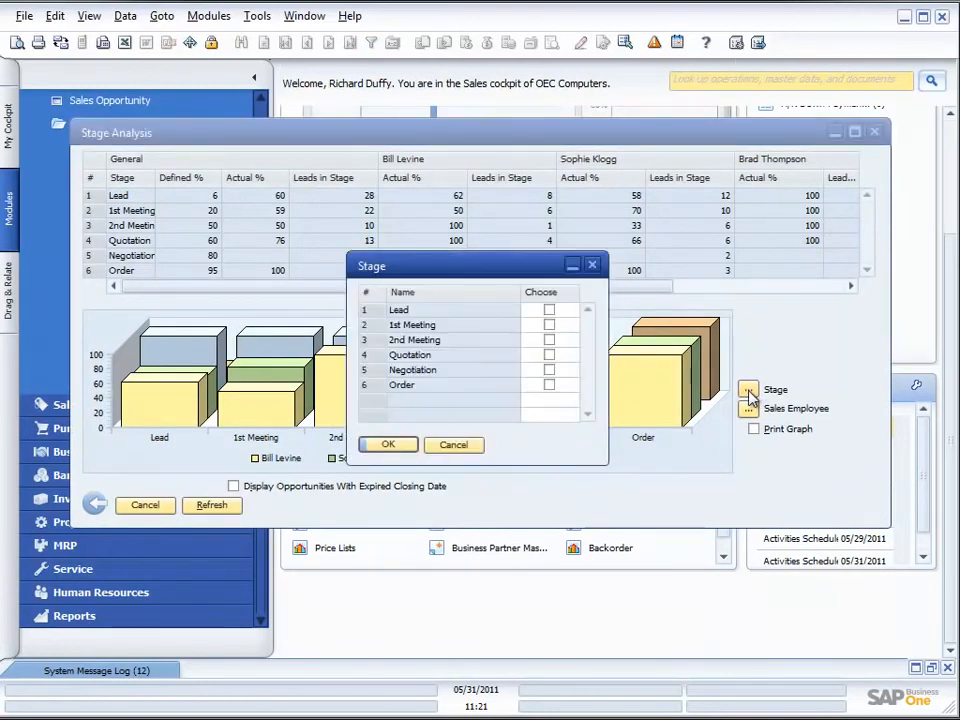
left_click(549, 355)
left_click(549, 310)
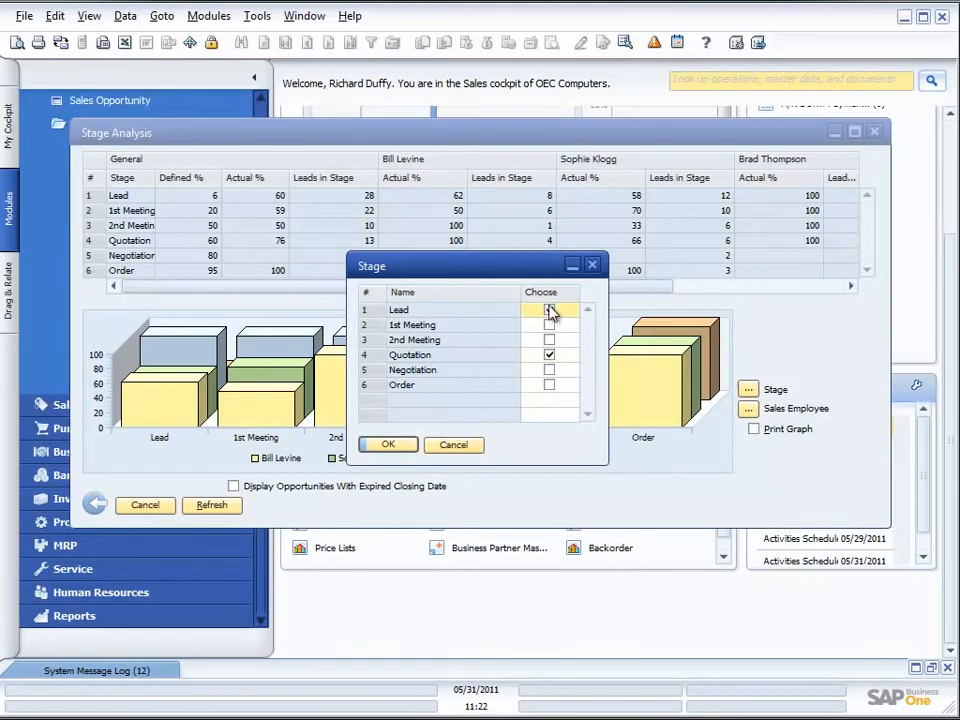
left_click(399, 448)
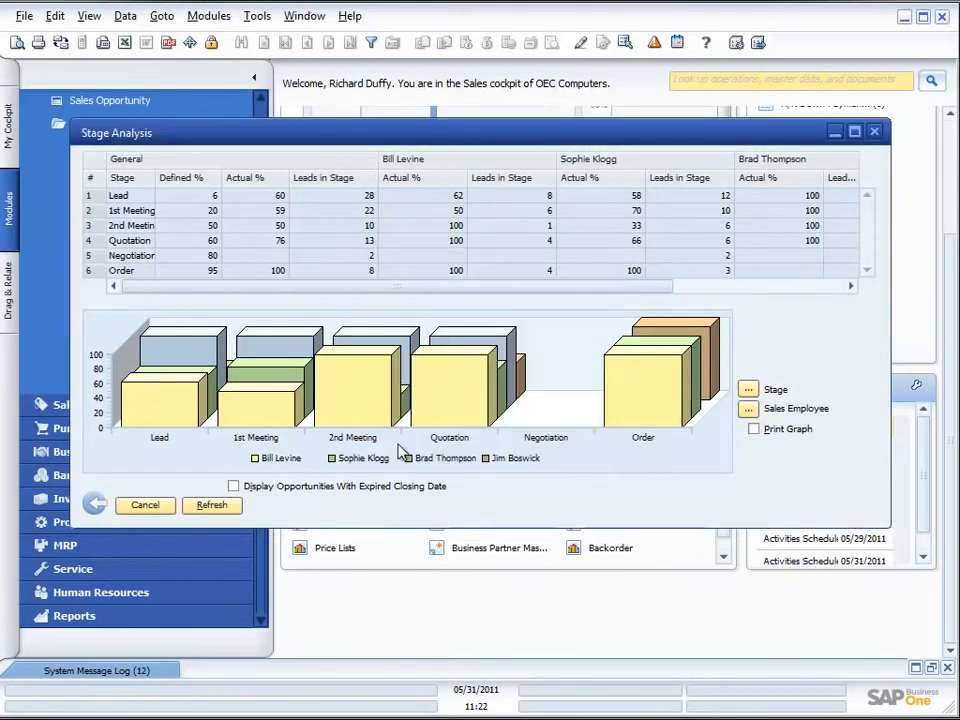
left_click(220, 508)
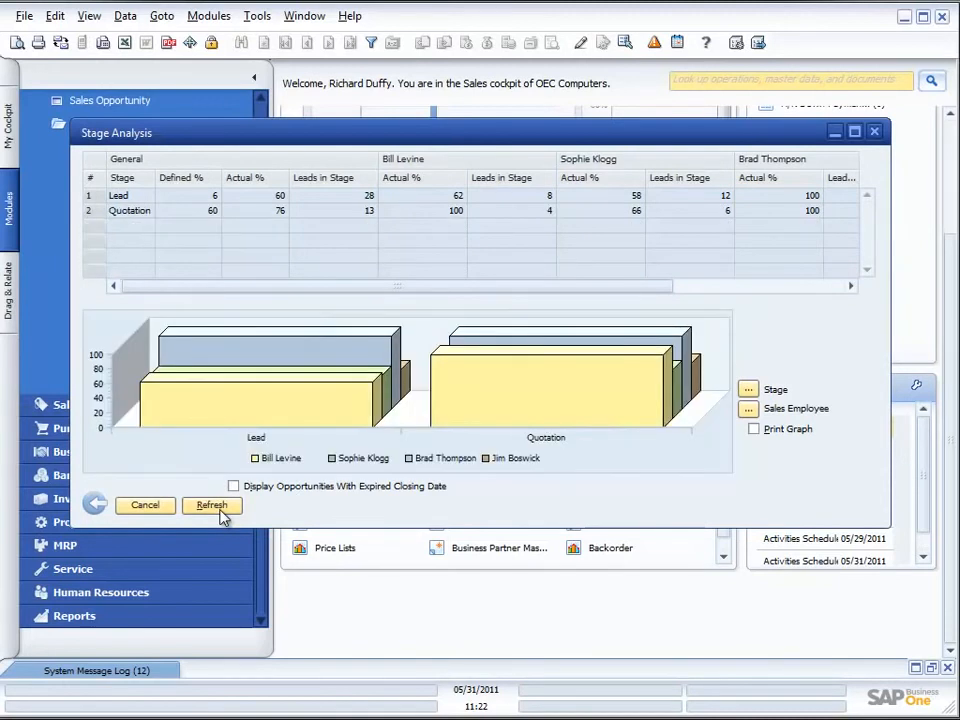
Limit the Stage Analysis to the fourth sales employee in the selection list and refresh the report.
left_click(749, 410)
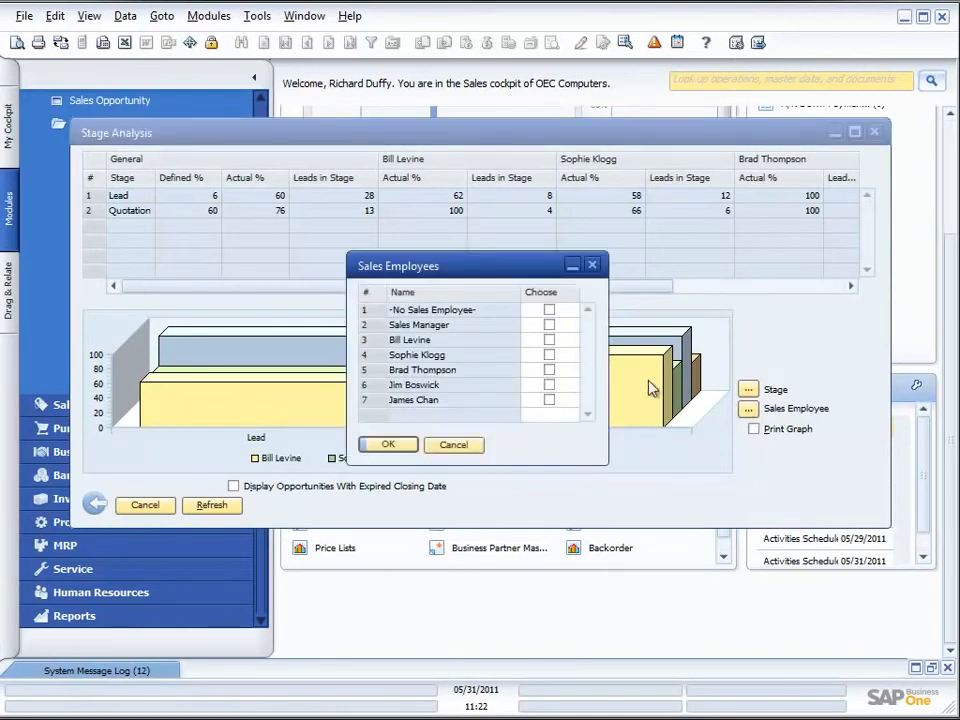
left_click(549, 356)
left_click(390, 444)
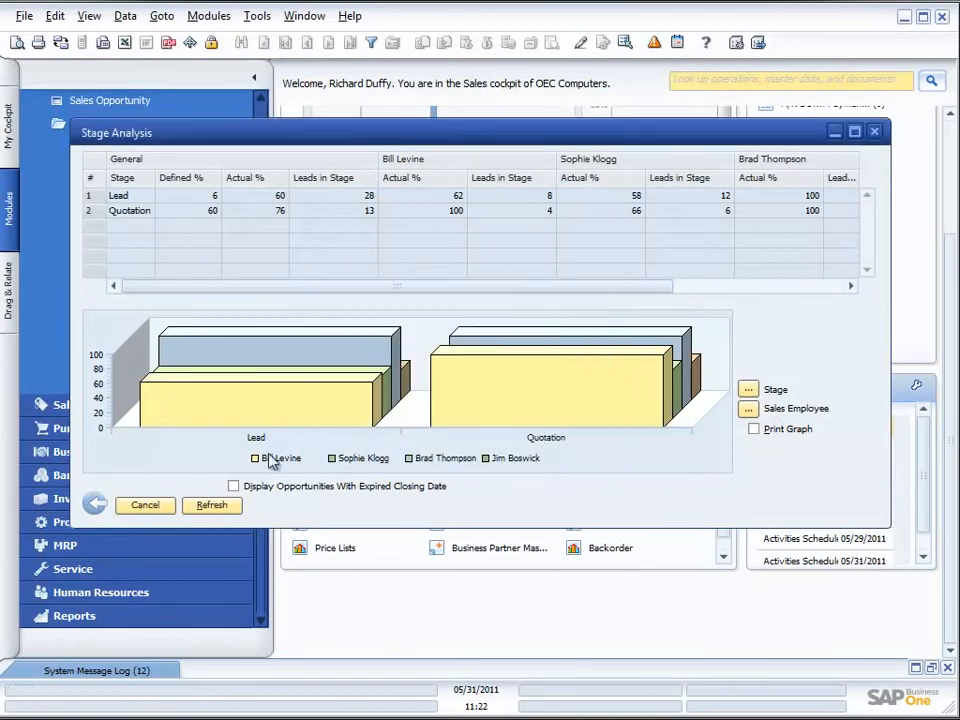
left_click(211, 505)
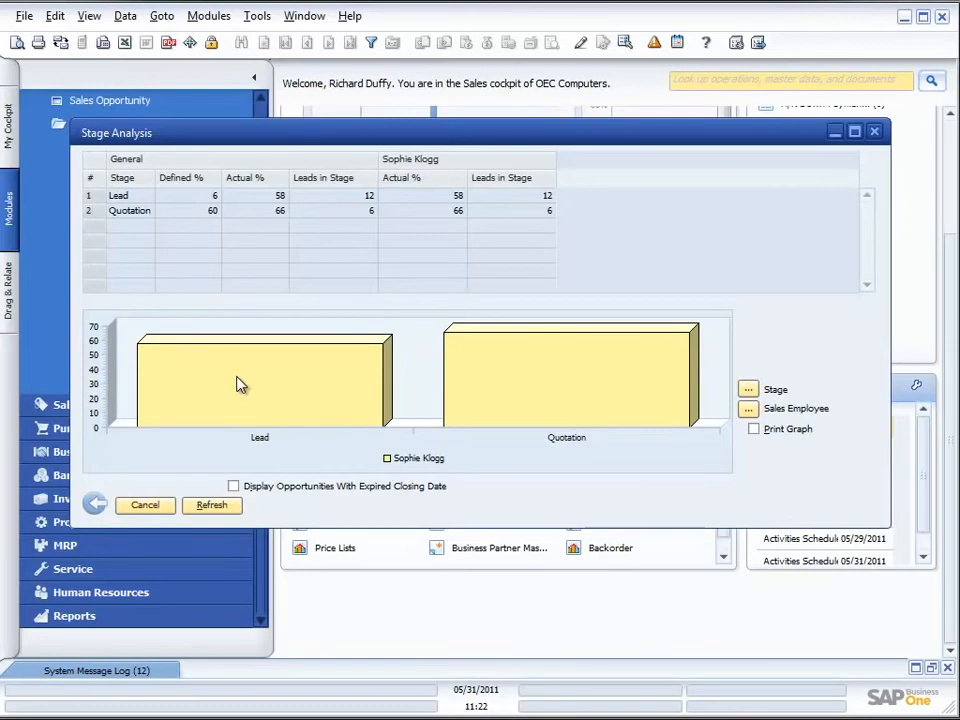
Drill down from the Quotation stage to the sales employee's opportunity list, widen it and sort it by expected total in descending order.
double_click(141, 213)
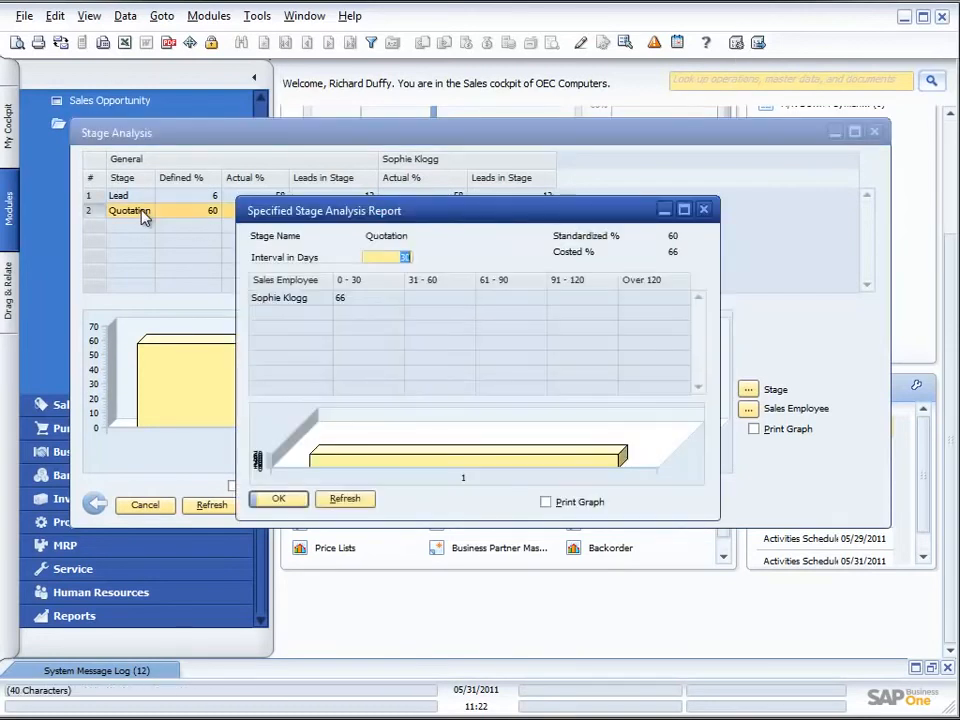
double_click(287, 299)
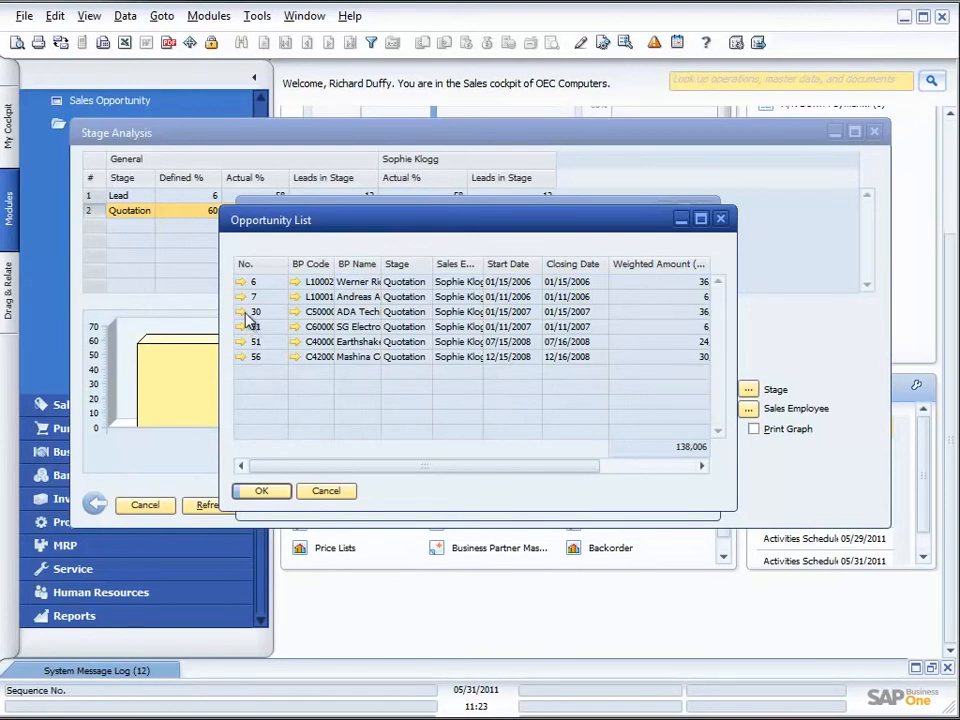
left_click_drag(736, 432, 862, 450)
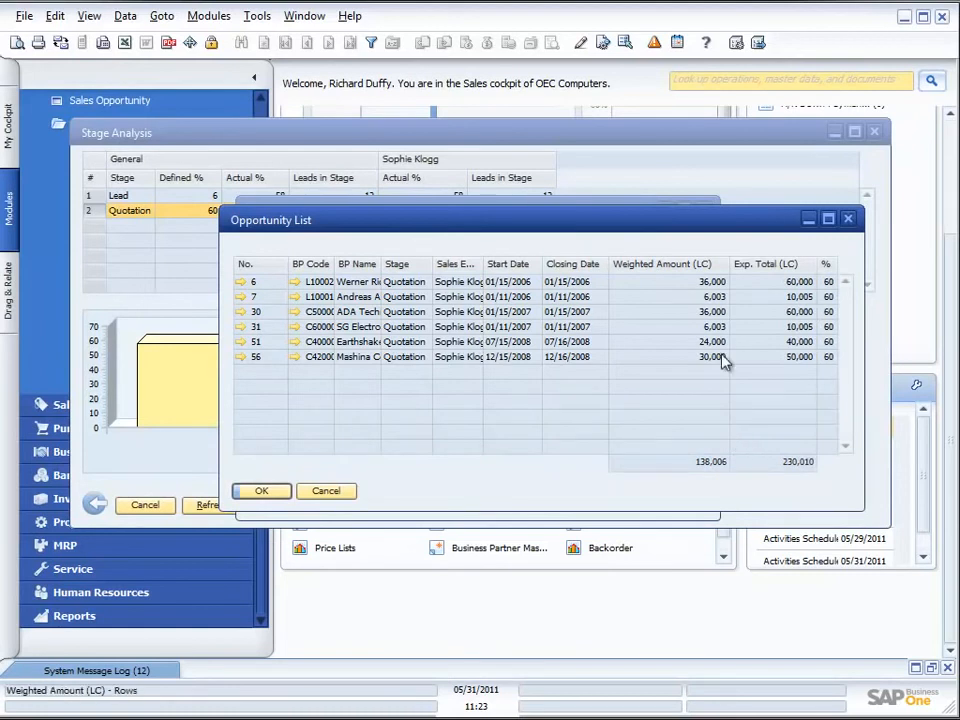
left_click(772, 266)
left_click(712, 264)
left_click(782, 270)
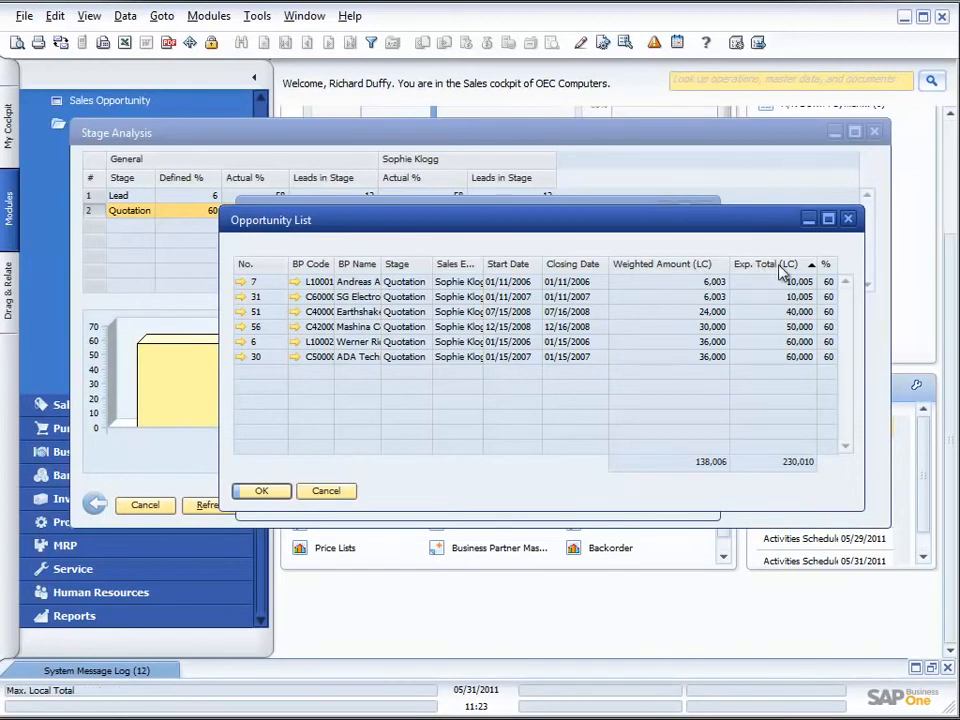
left_click(782, 270)
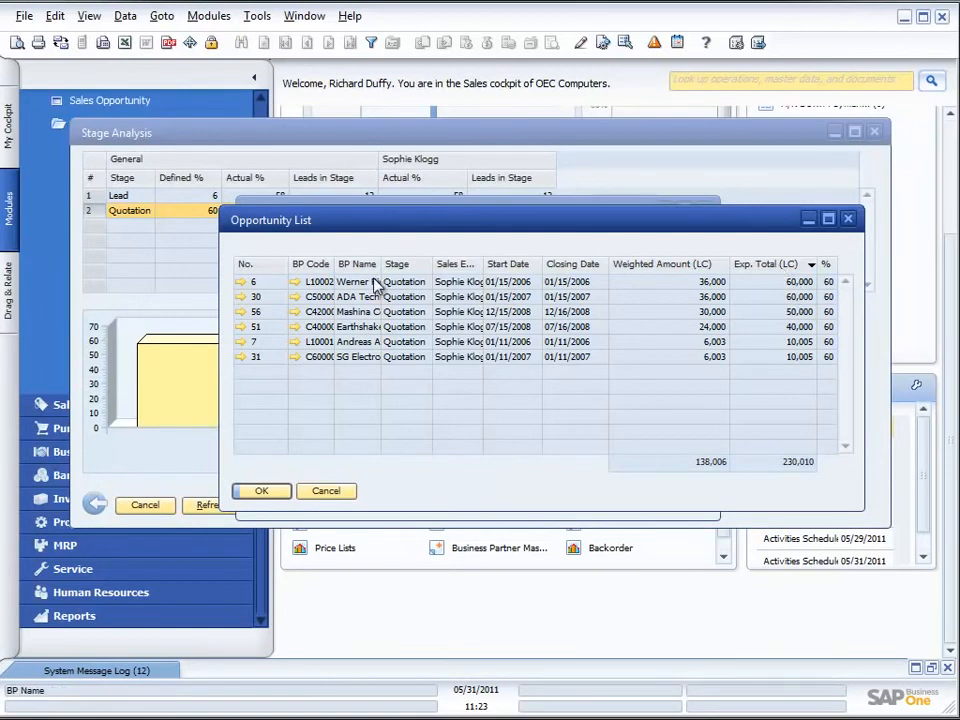
Open the first opportunity in the sorted list, check it for related documents and close it.
left_click(242, 284)
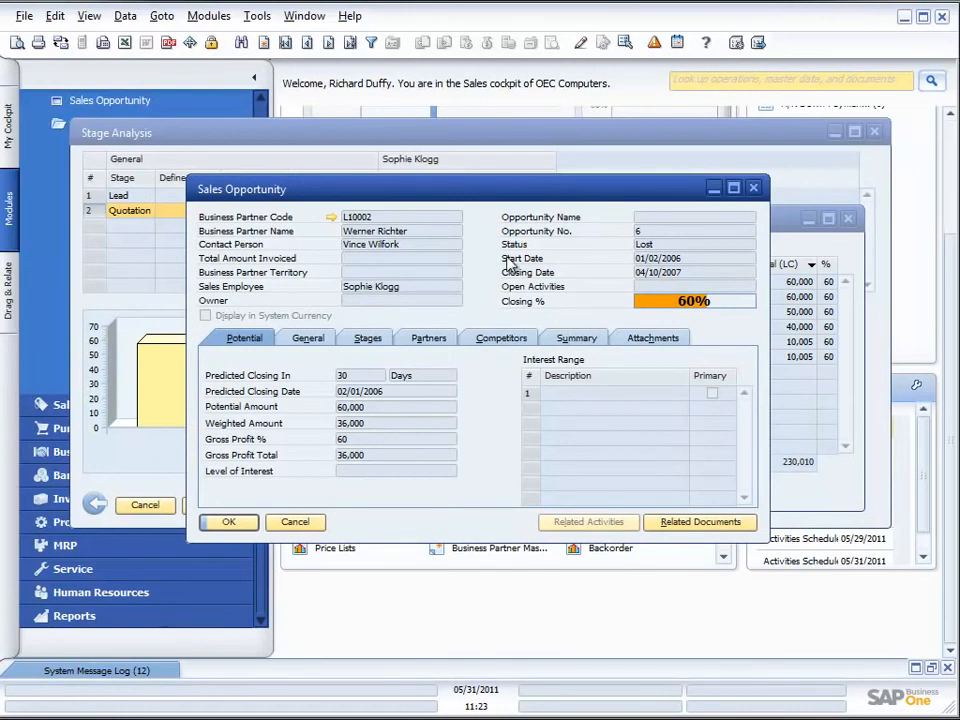
right_click(426, 531)
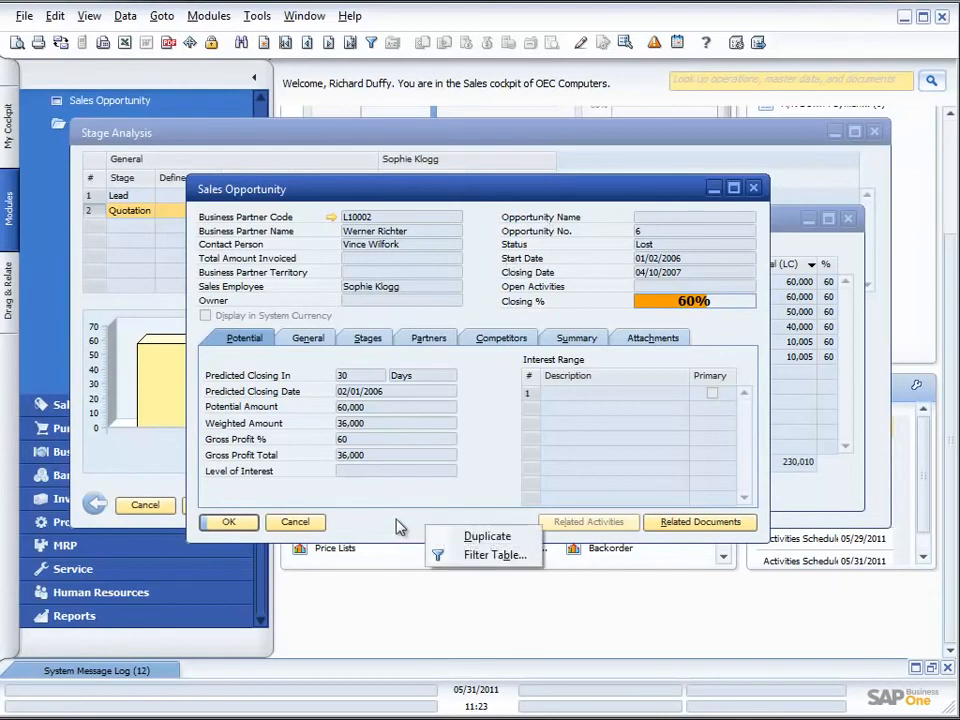
left_click(398, 524)
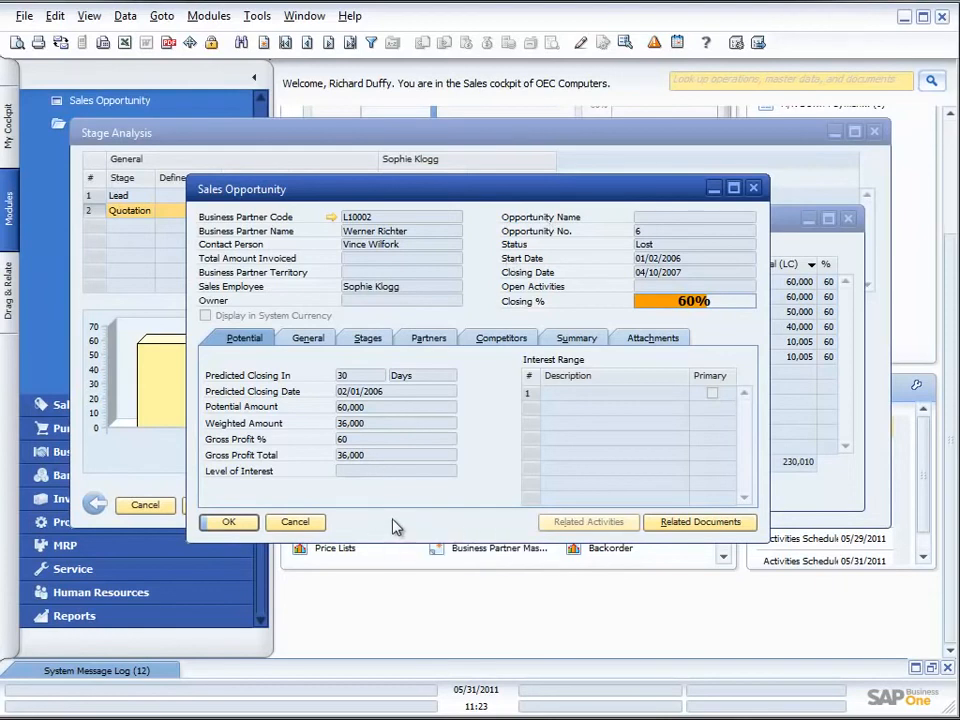
left_click(693, 524)
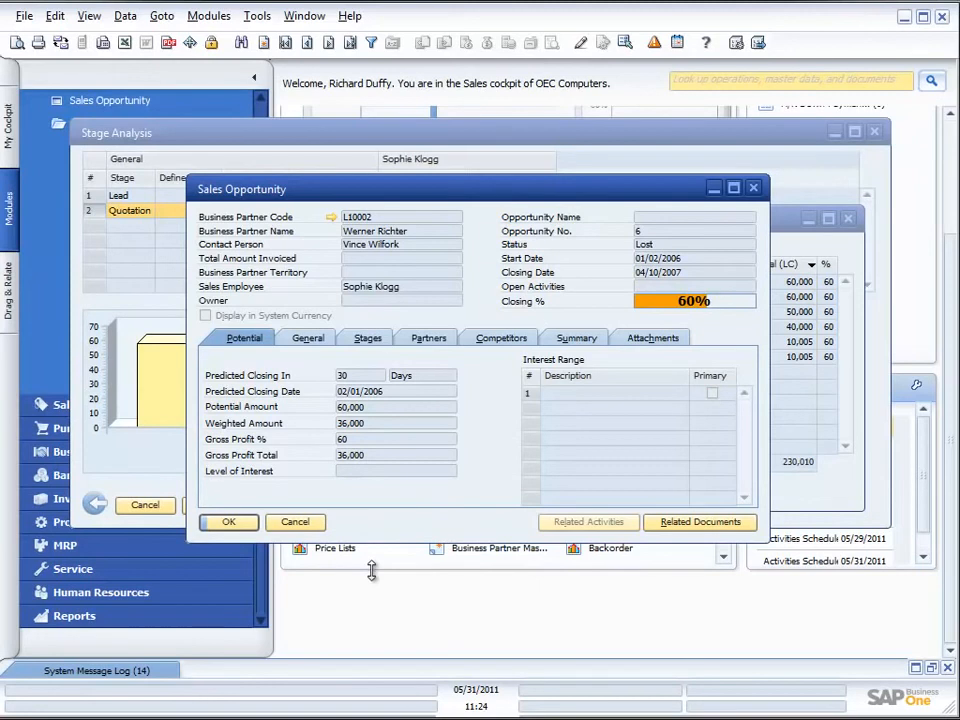
left_click(295, 522)
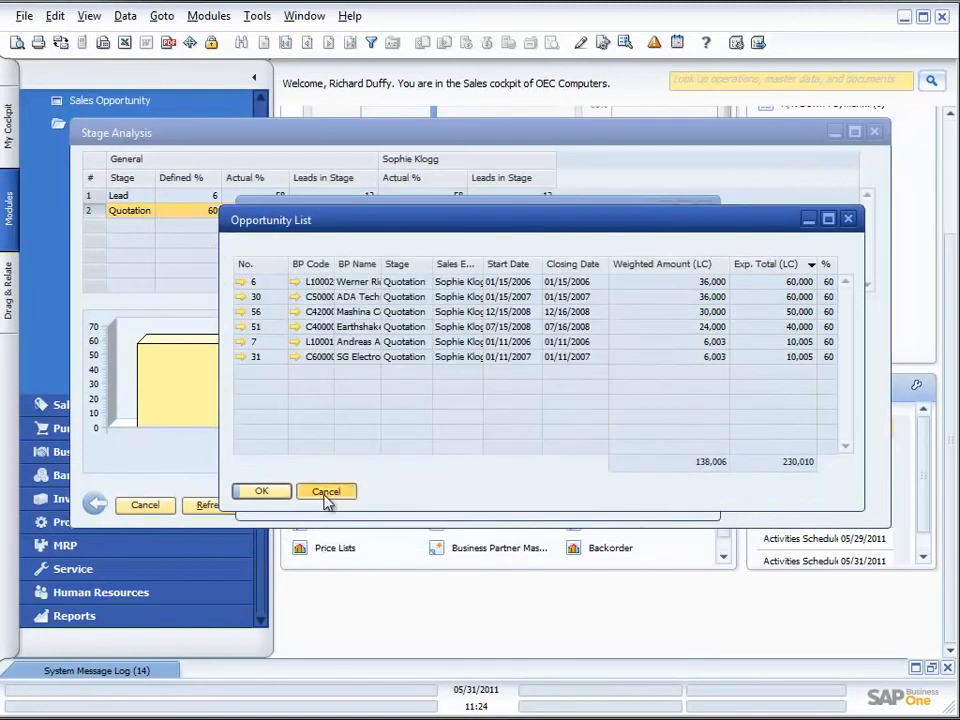
Close the opportunity list, the Quotation stage analysis and the Stage Analysis report with its selection criteria.
left_click(326, 500)
left_click(292, 499)
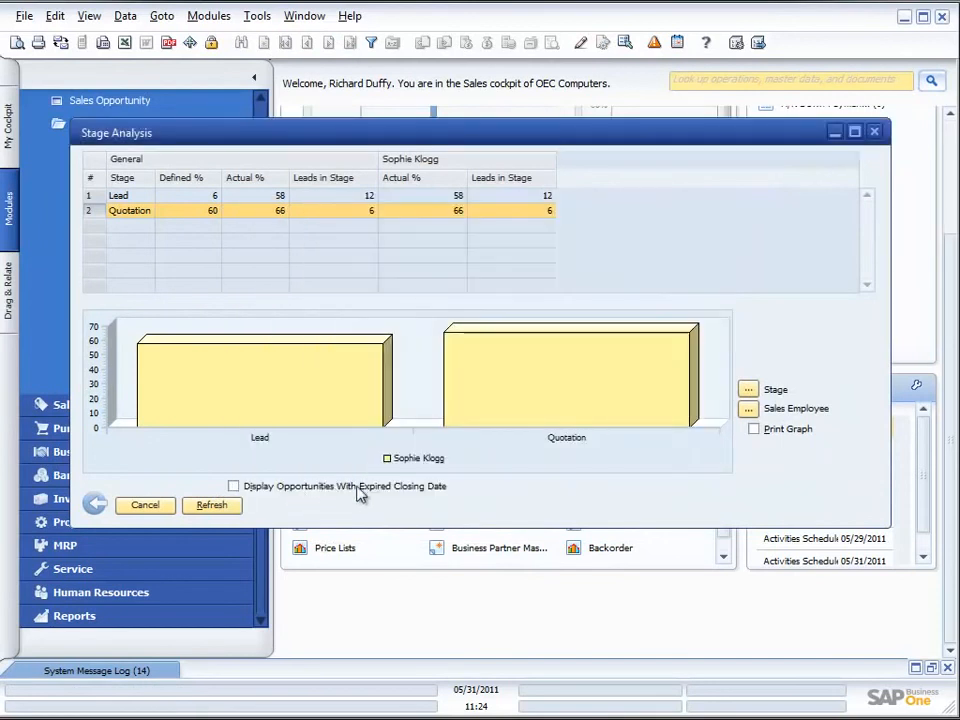
left_click(150, 507)
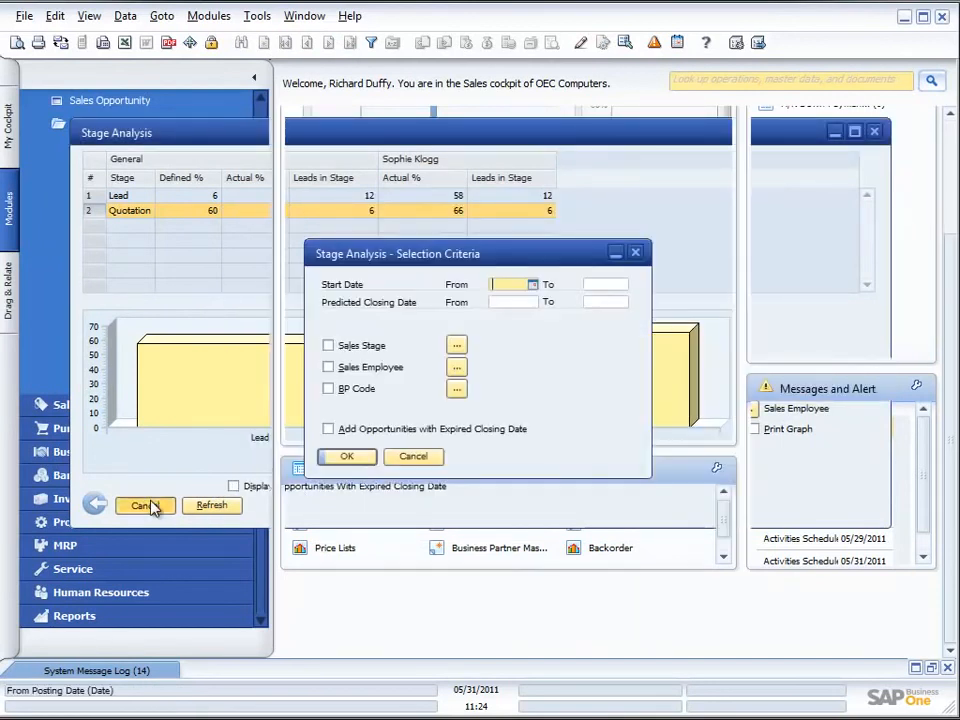
left_click(403, 455)
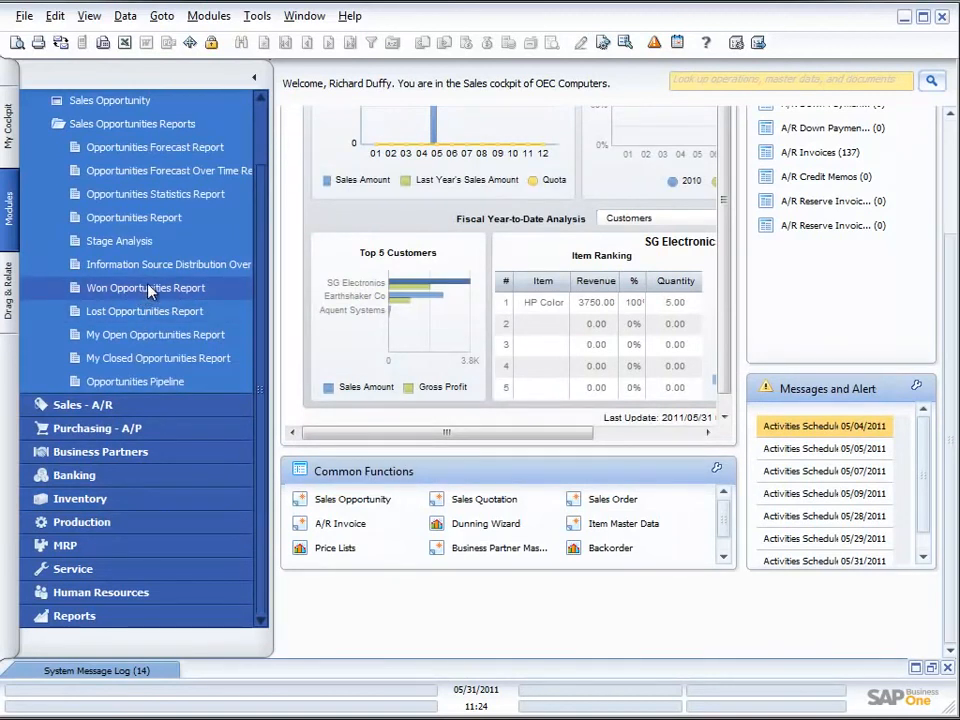
Open the Opportunities Pipeline report and view the Negotiation opportunity list from both its table row and its chart segment.
left_click(140, 383)
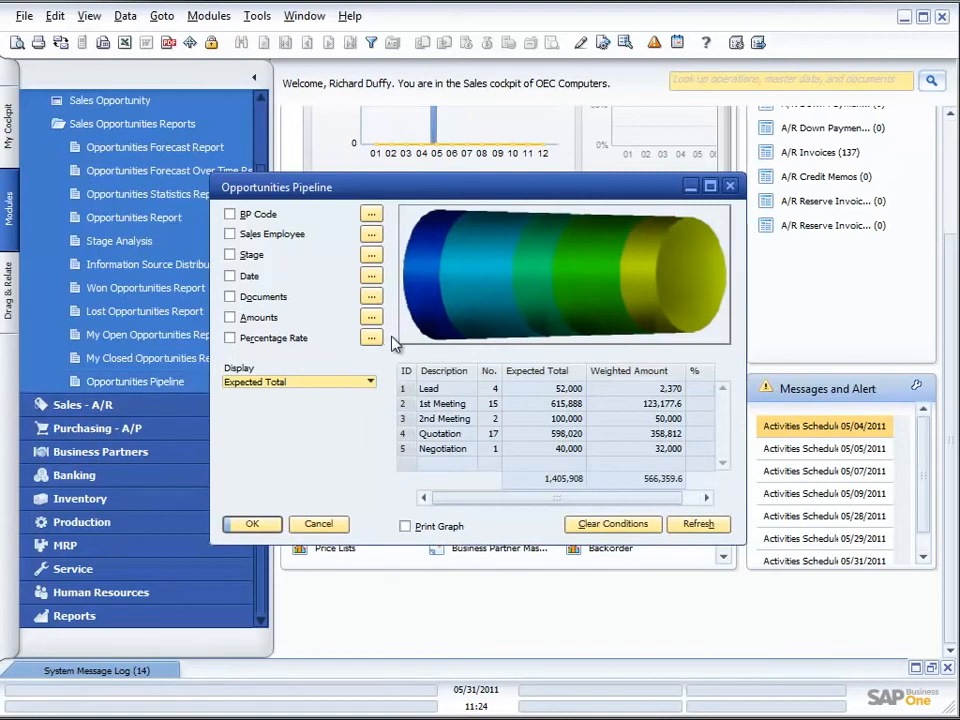
mouse_move(430, 313)
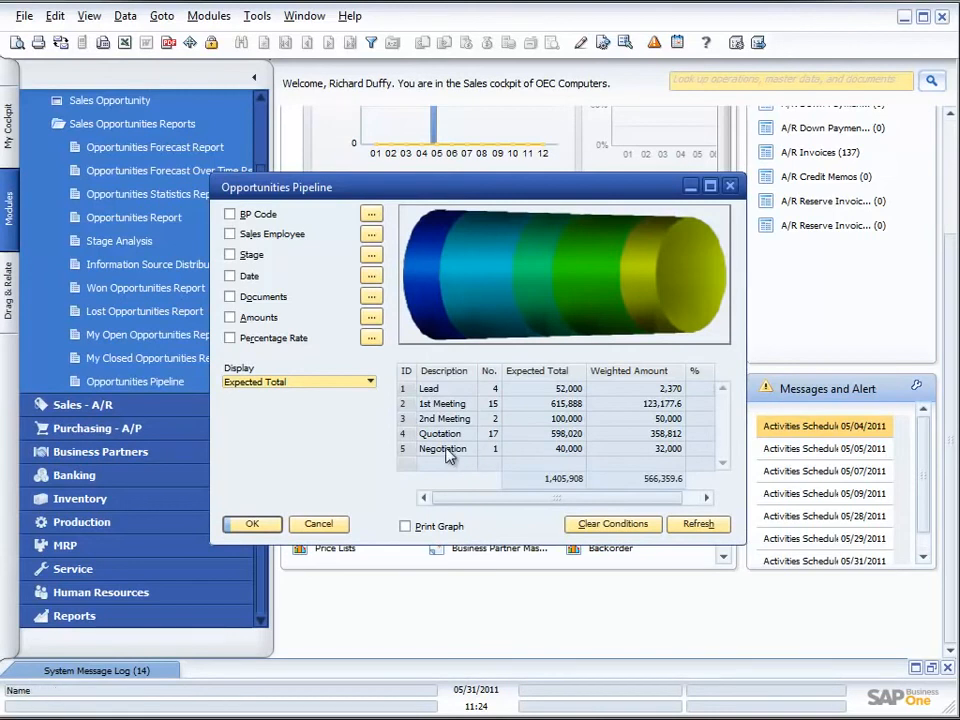
double_click(403, 450)
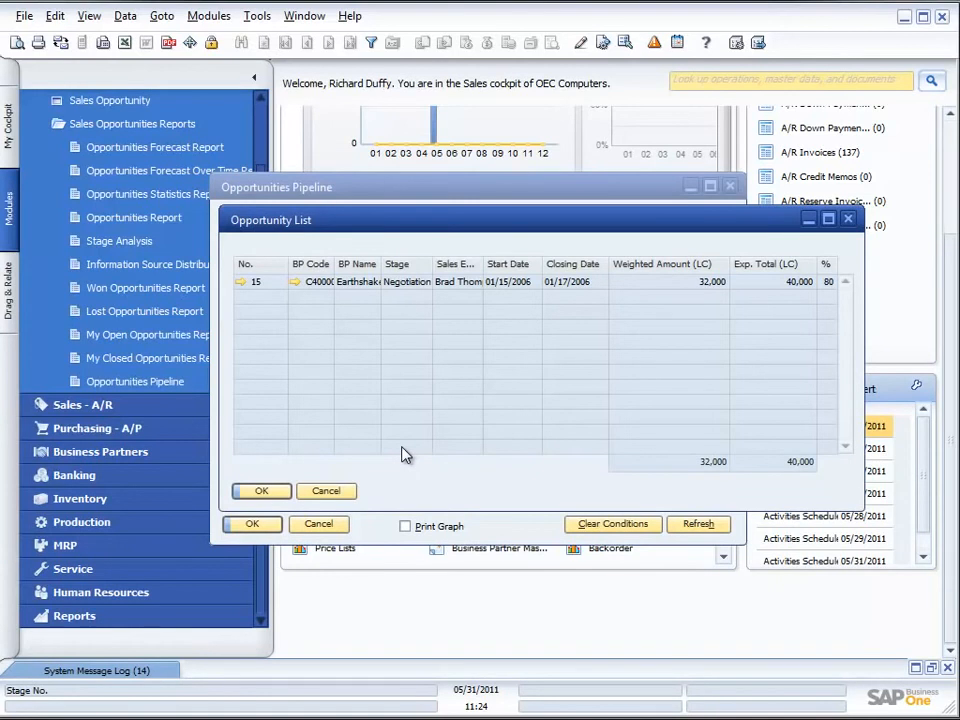
left_click(848, 218)
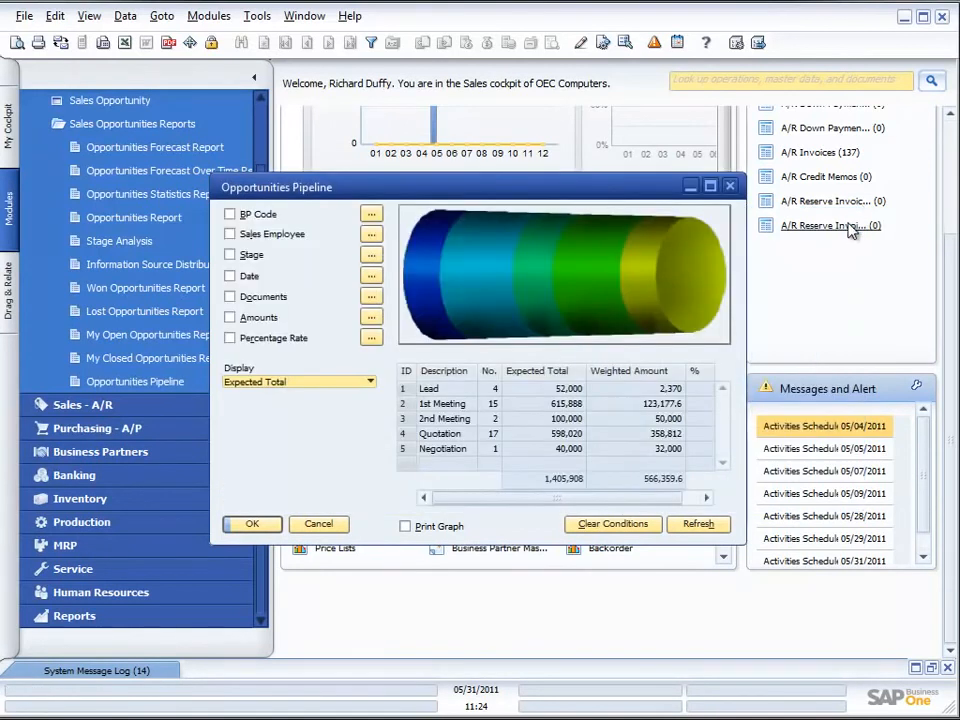
mouse_move(670, 292)
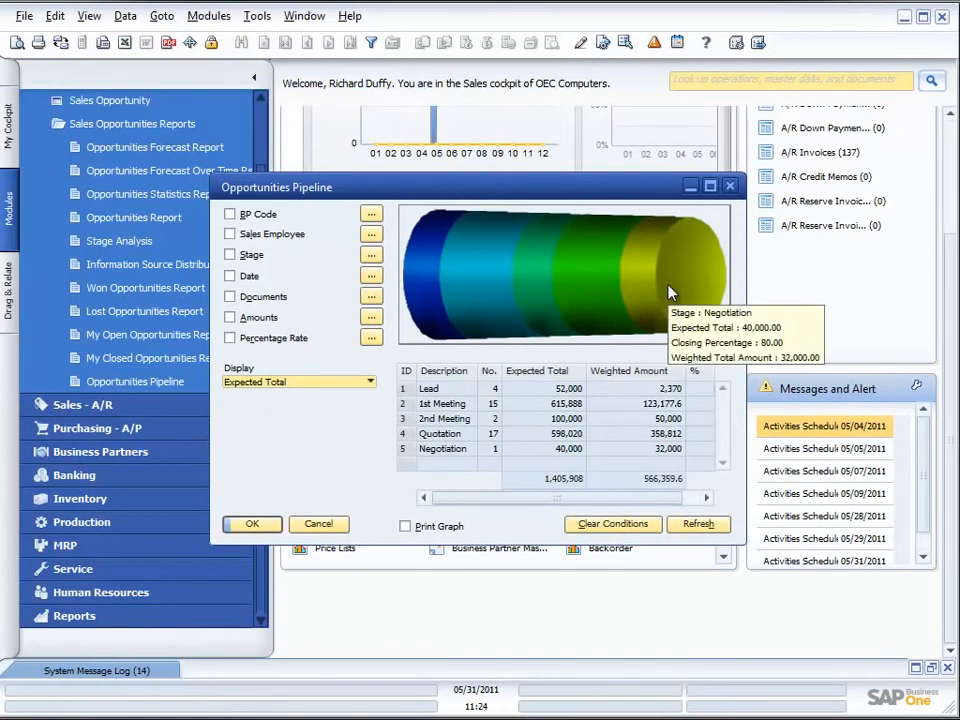
double_click(670, 292)
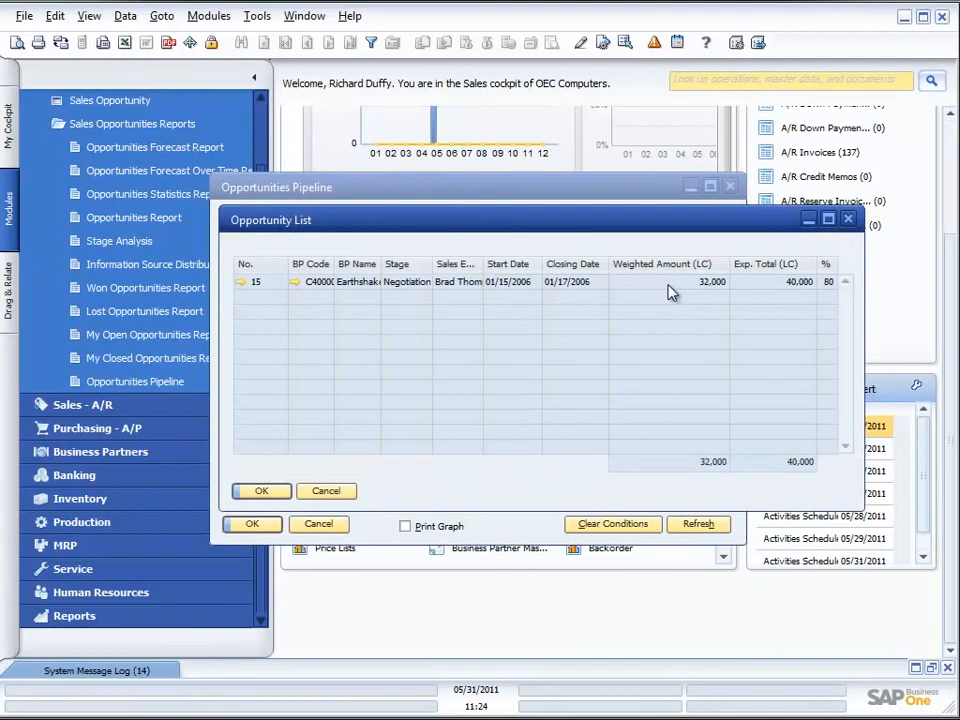
left_click(848, 218)
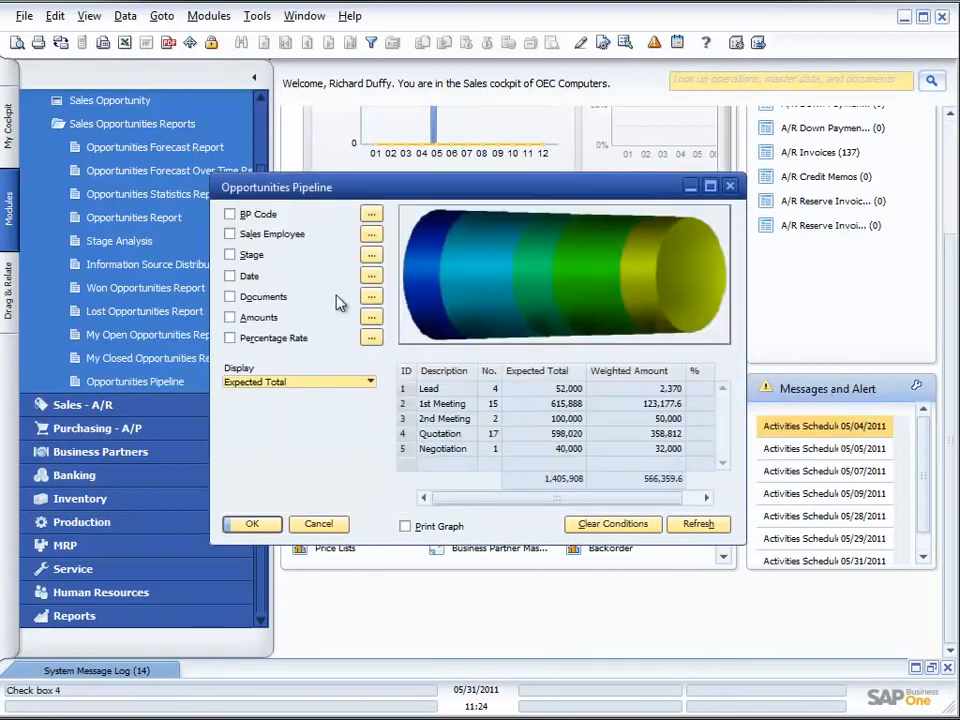
Display the pipeline chart by Weighted Total Amount for comparison and switch it to Closing Percentage.
left_click(370, 384)
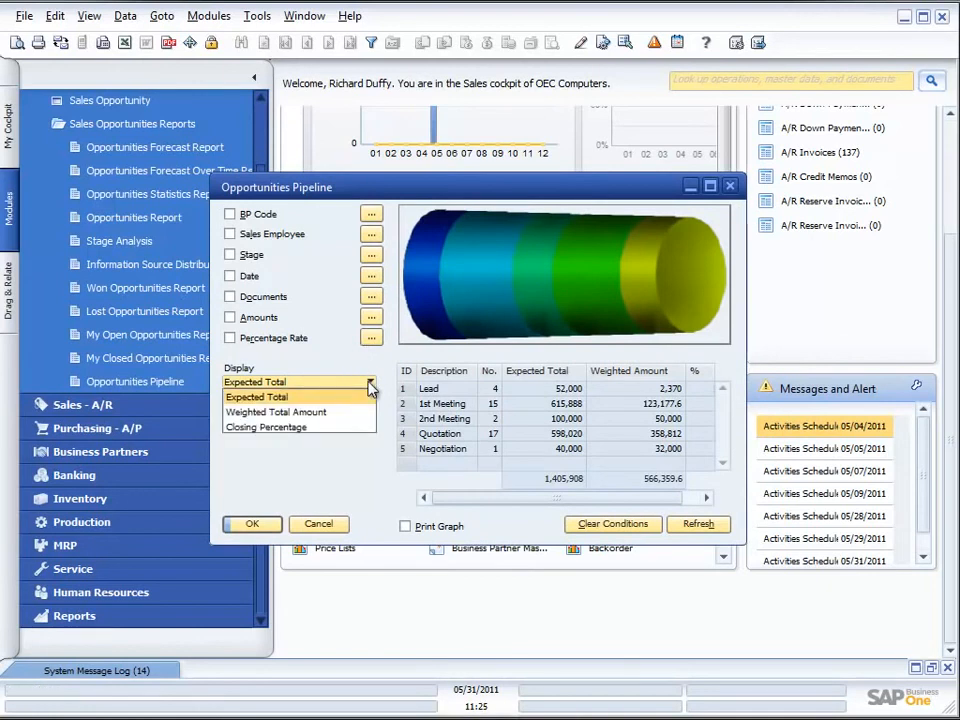
left_click(295, 412)
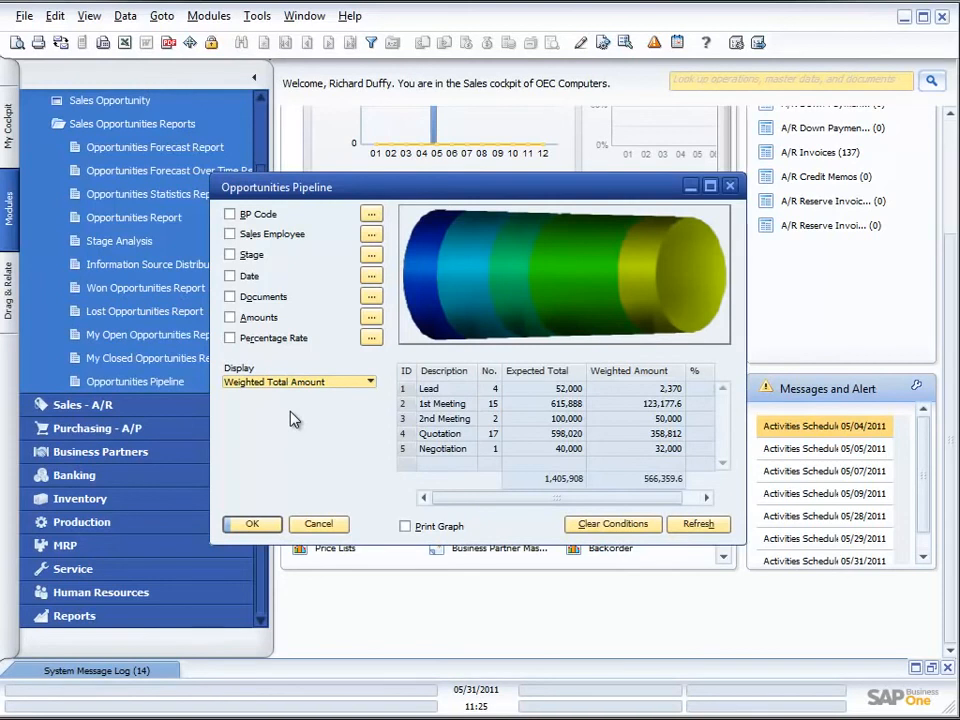
left_click(368, 384)
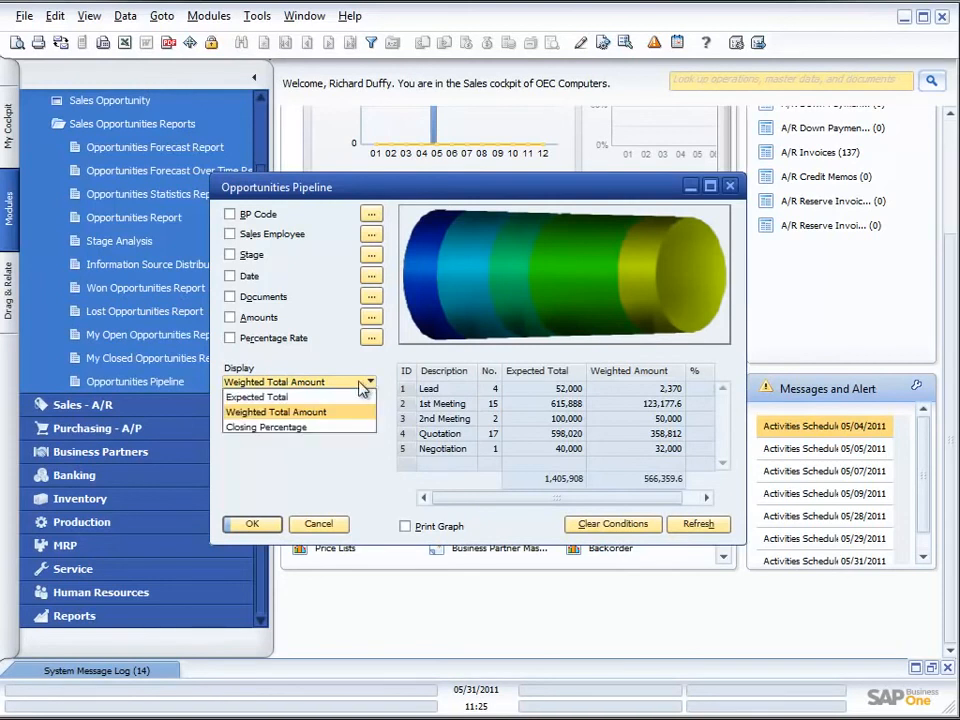
left_click(303, 424)
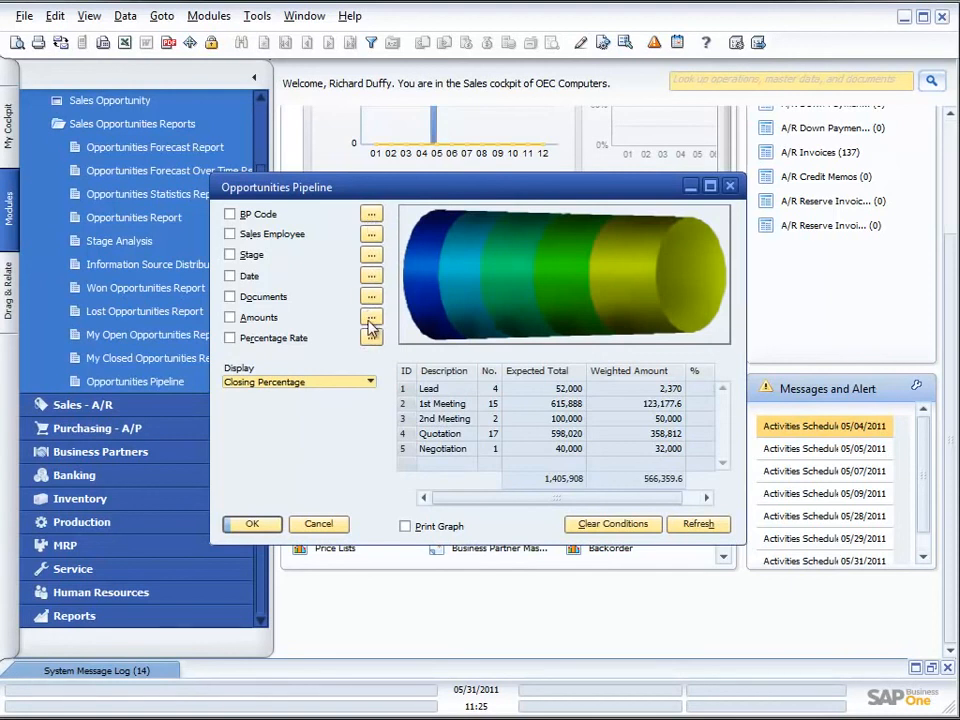
Filter the Opportunities Pipeline by the fourth listed sales employee, then remove that filter and refresh the report for all employees.
left_click(372, 234)
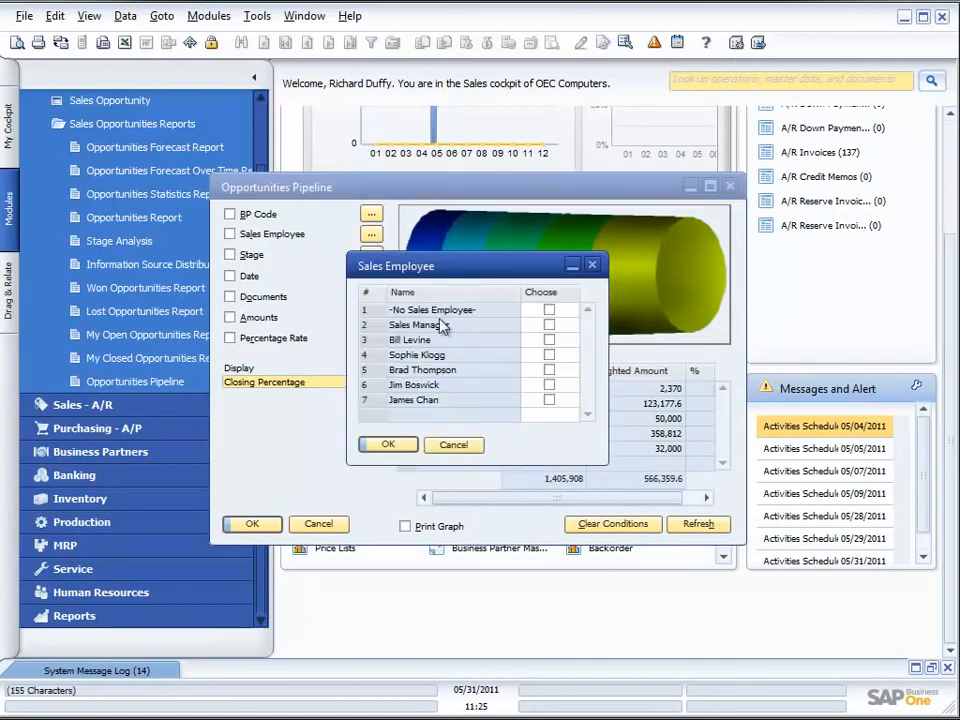
left_click(549, 355)
left_click(387, 444)
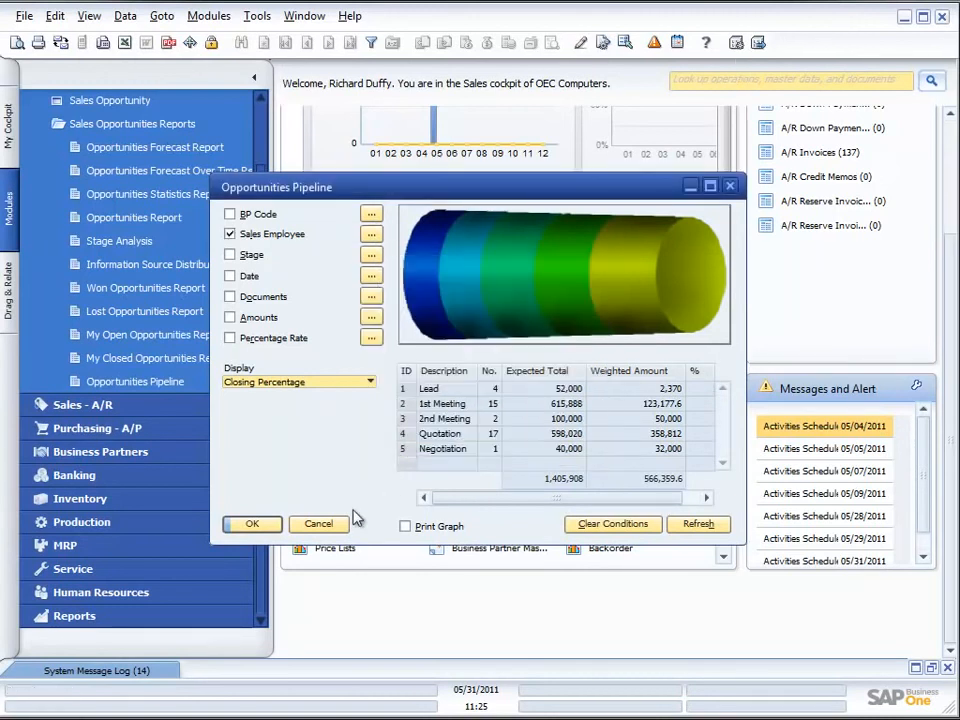
left_click(695, 526)
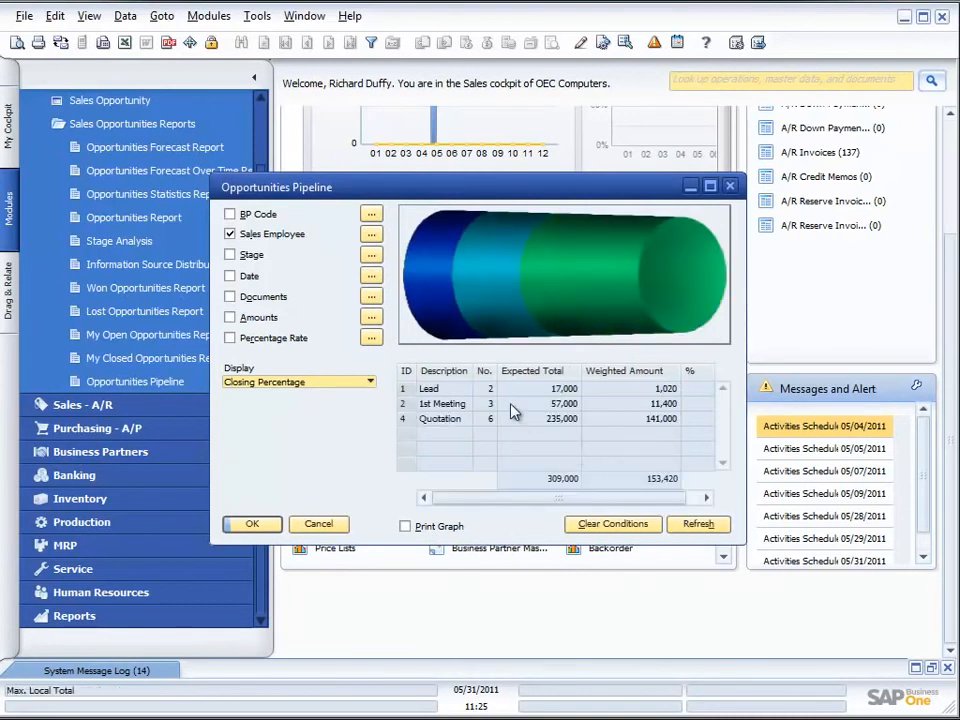
left_click(232, 234)
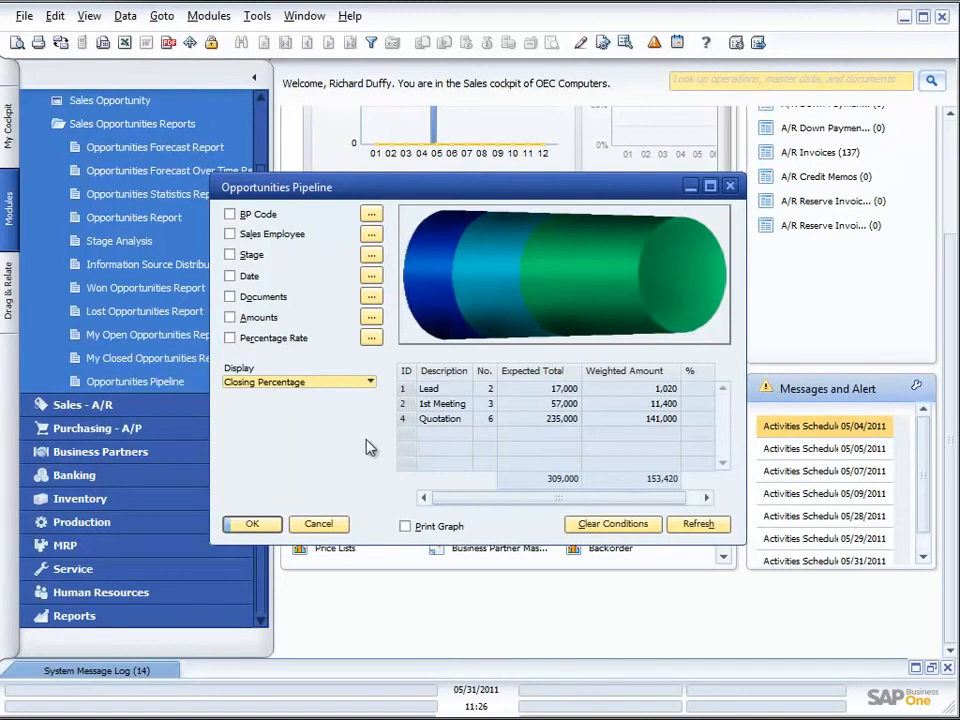
left_click(698, 530)
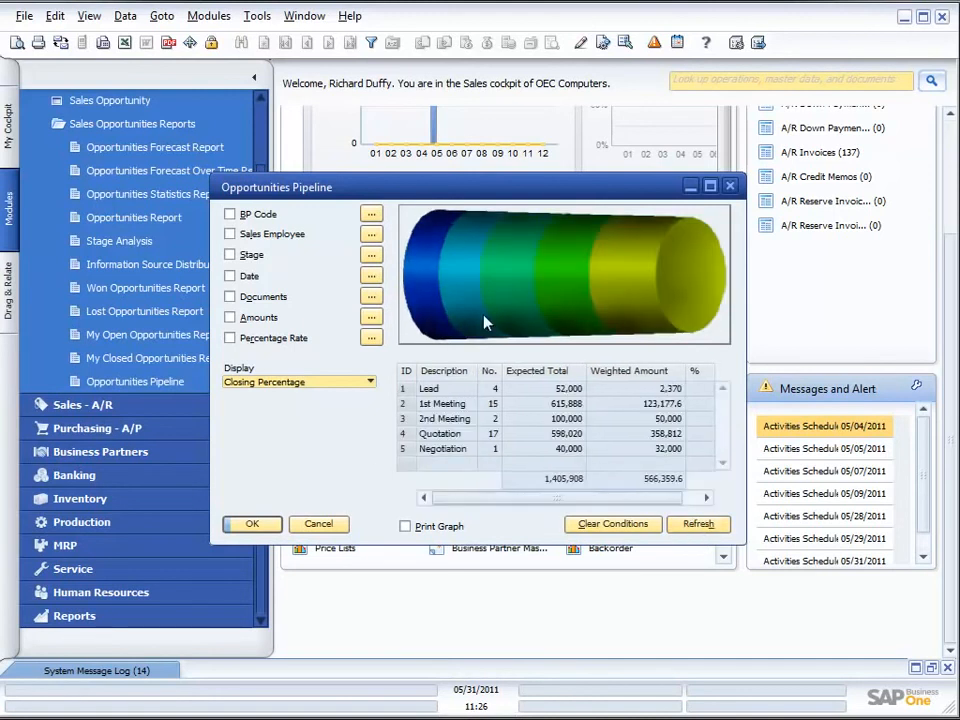
Open the Dynamic Opportunity Analysis for the pipeline, maximize it and play the stage animation from 01/01/2006.
left_click(256, 18)
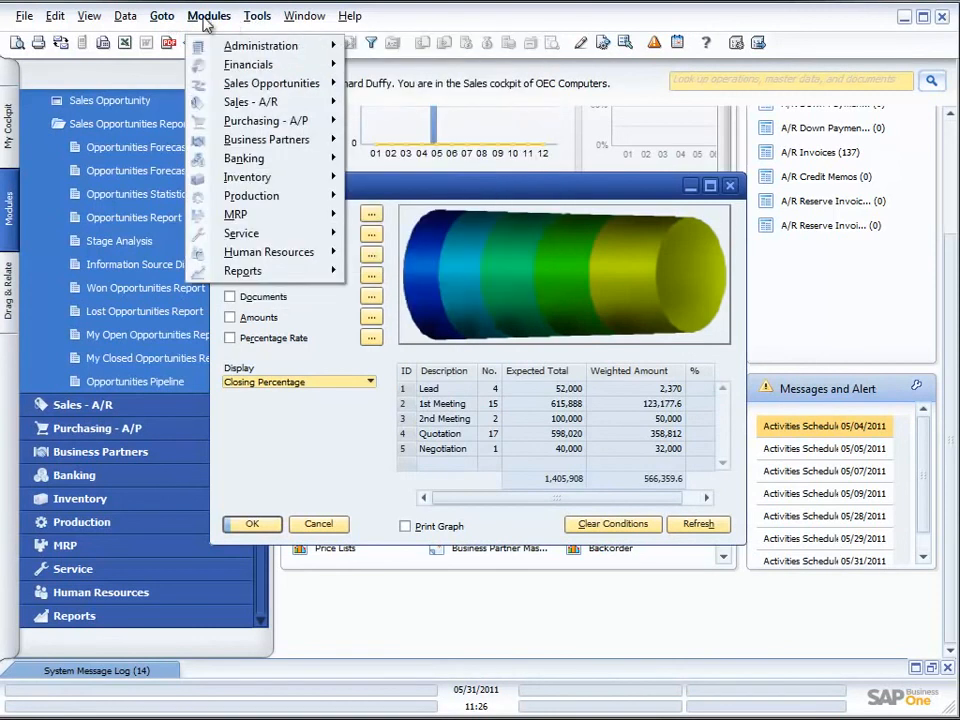
mouse_move(158, 22)
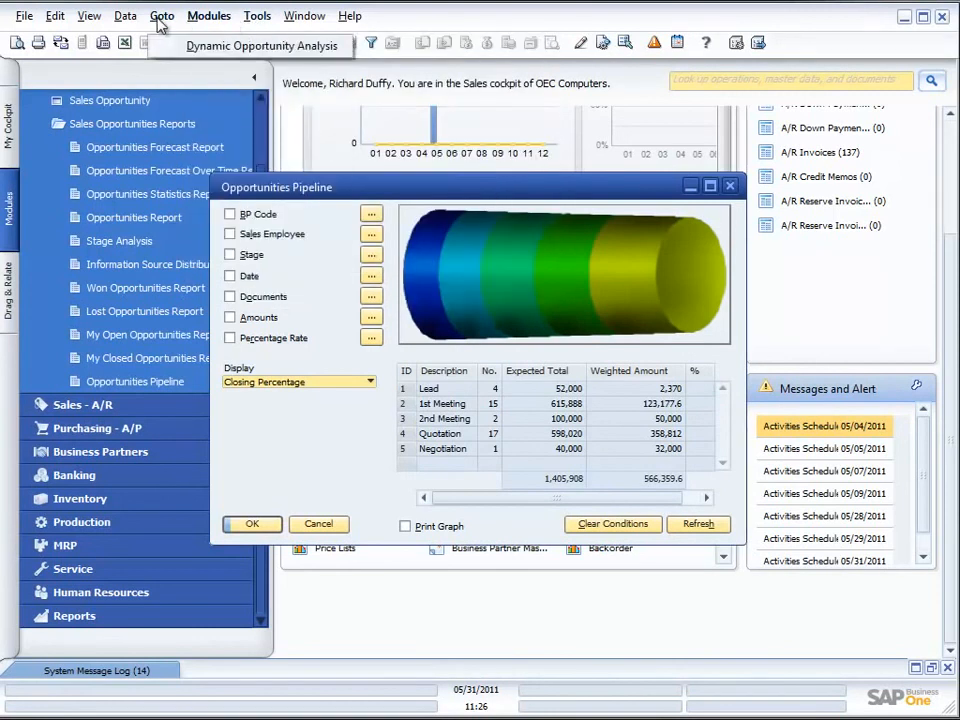
left_click(174, 47)
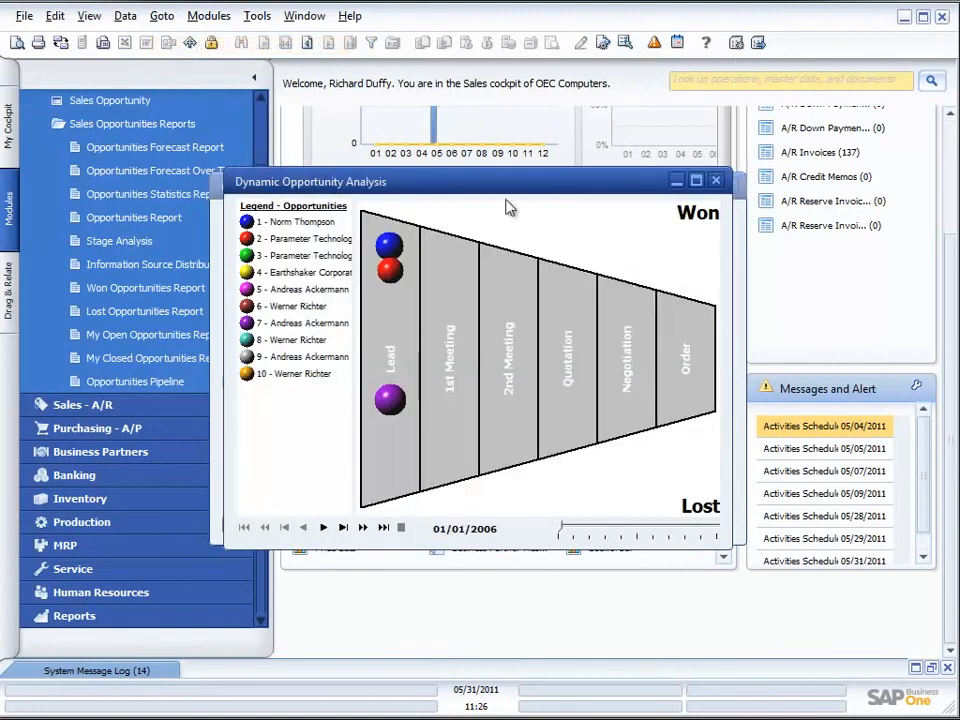
left_click(697, 181)
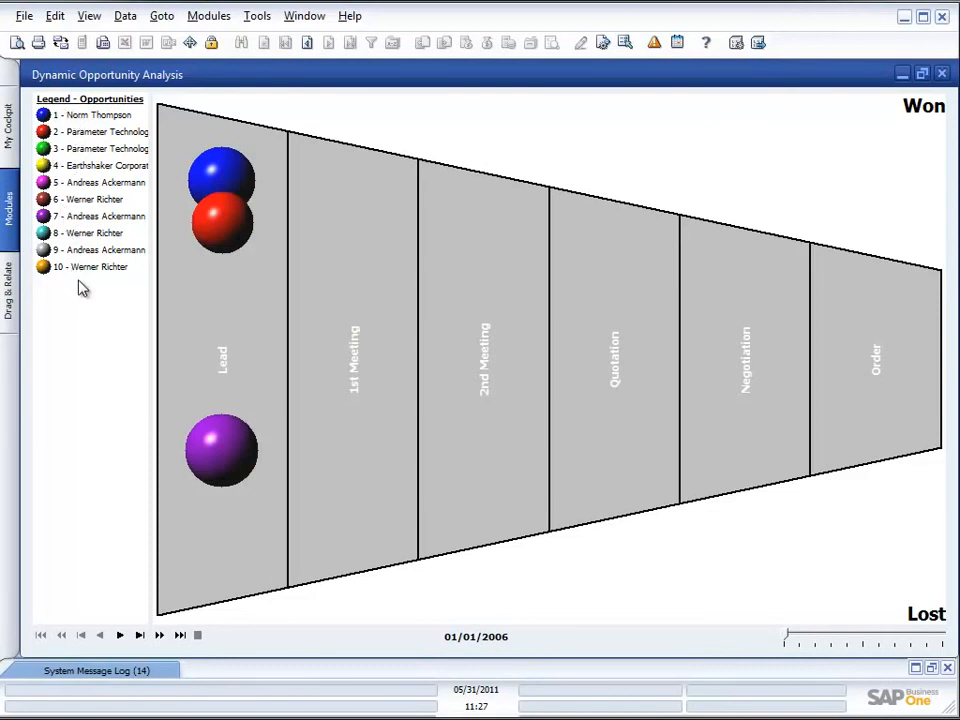
right_click(94, 316)
left_click(354, 118)
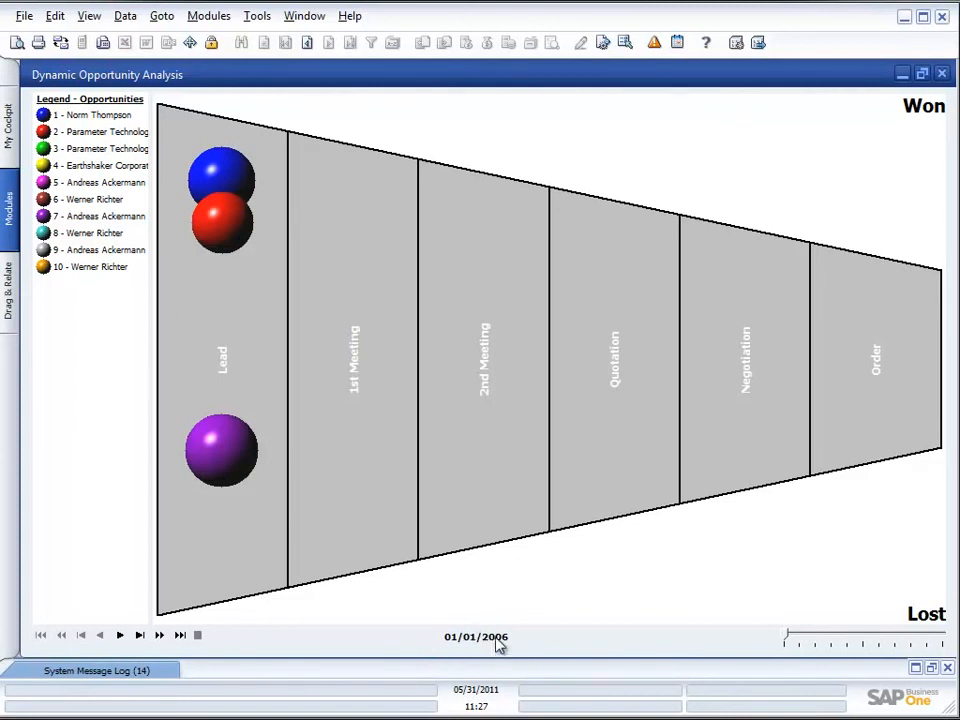
left_click(121, 636)
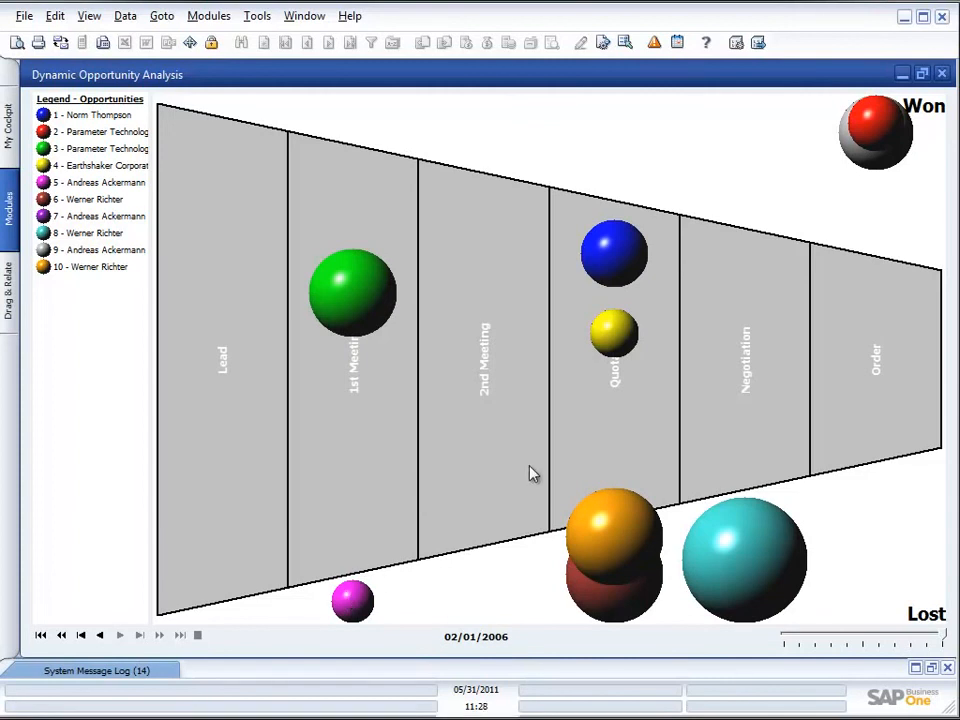
View the lost Negotiation-stage opportunity from its bubble, then close it together with the dynamic analysis and the Opportunities Pipeline.
double_click(763, 565)
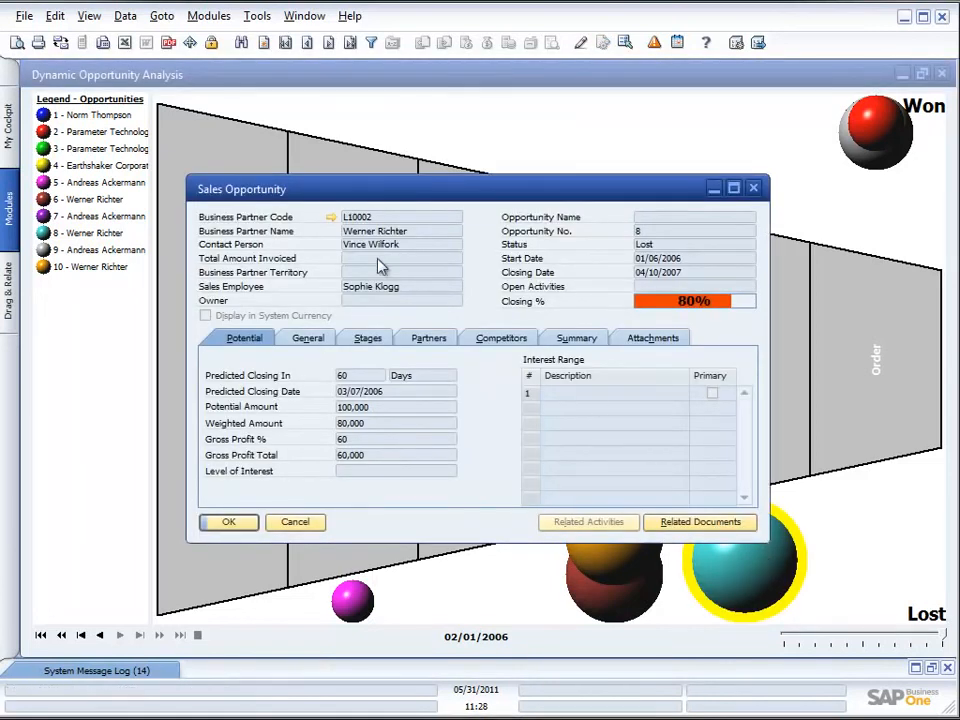
left_click(753, 187)
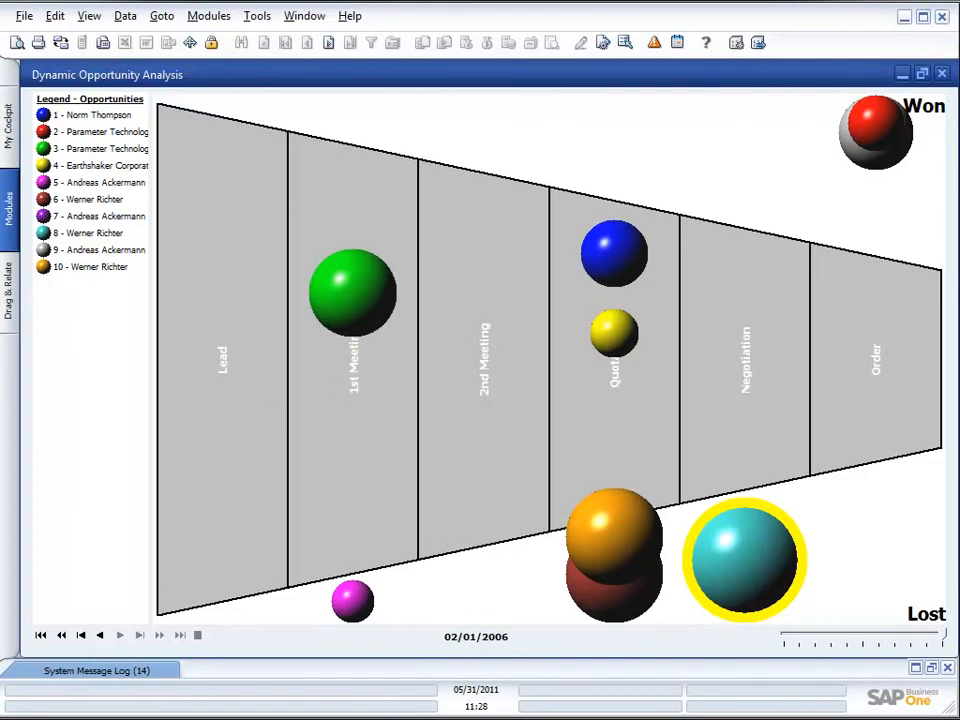
left_click(943, 75)
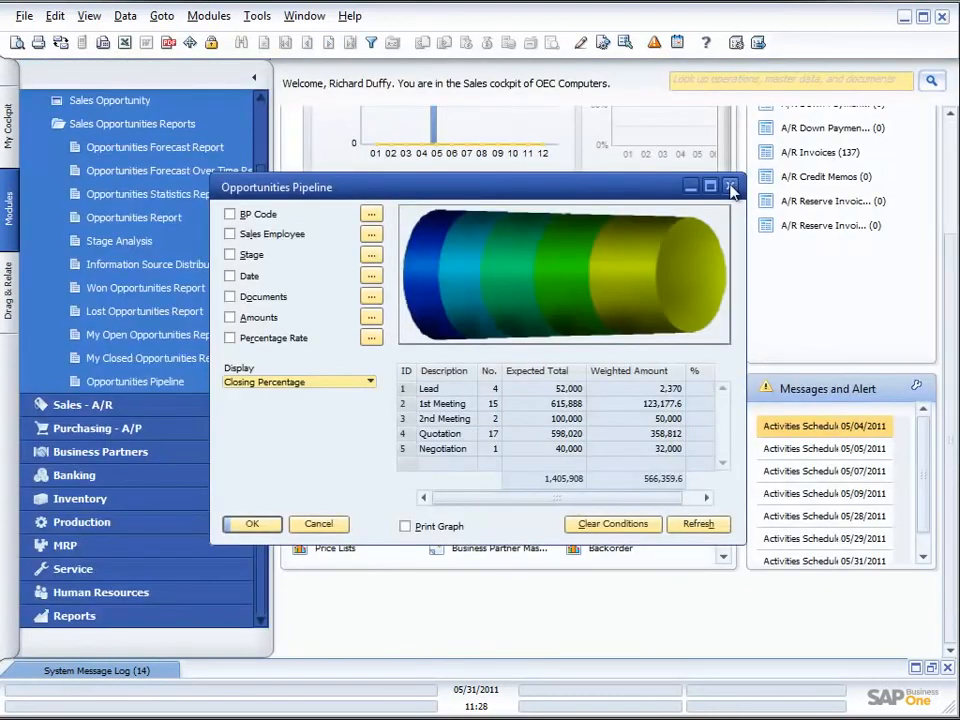
left_click(731, 187)
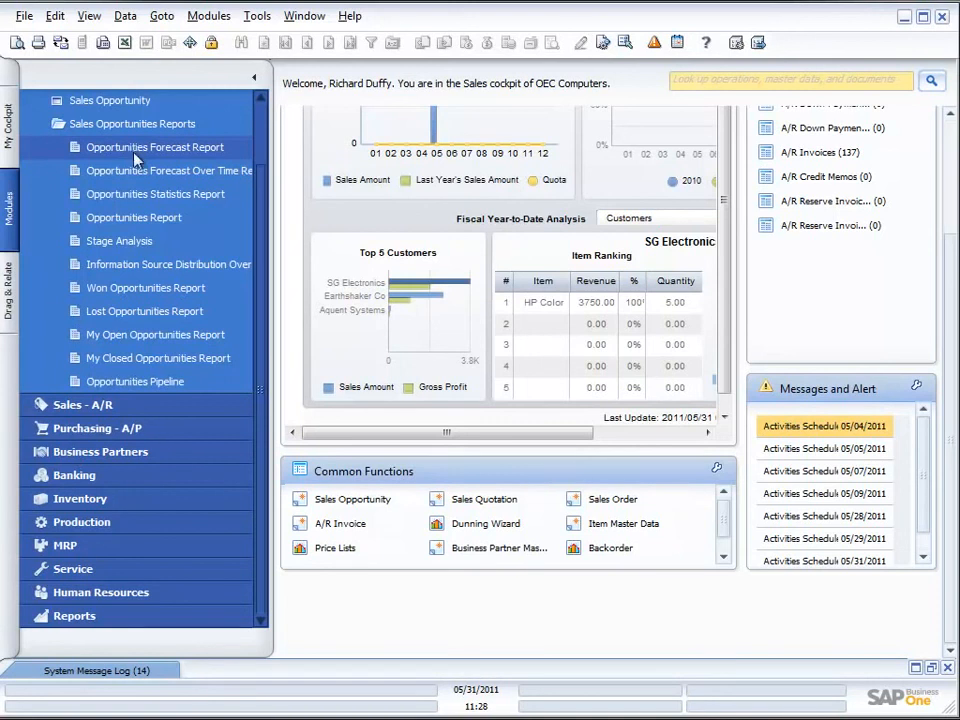
Run the Opportunities Report without any selection criteria and move its window clear of the criteria dialog.
left_click(130, 220)
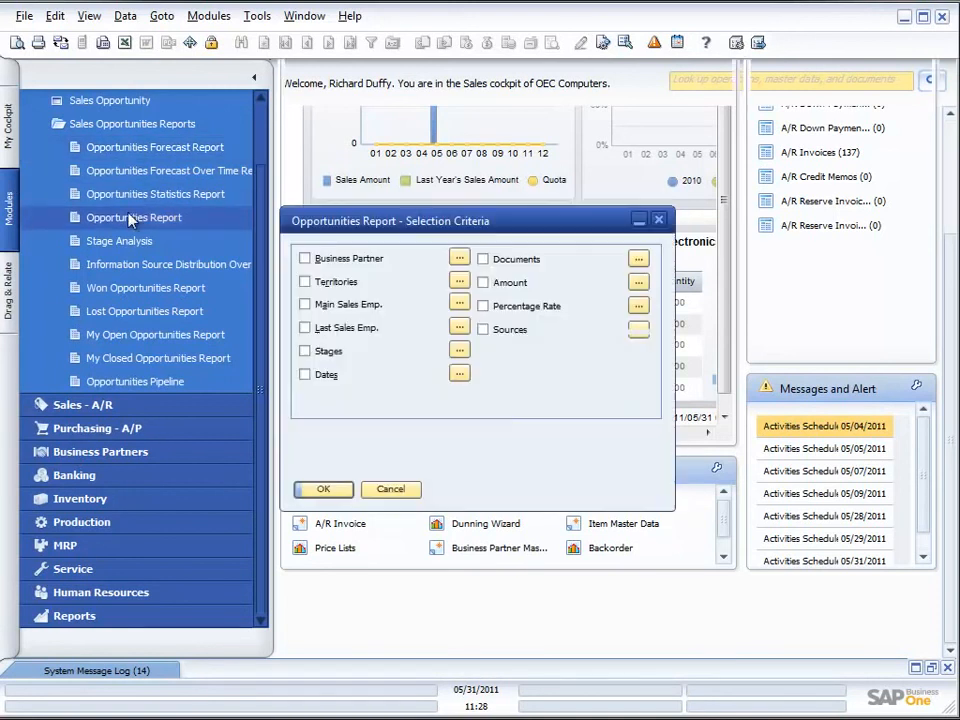
left_click(323, 489)
left_click_drag(397, 210, 347, 132)
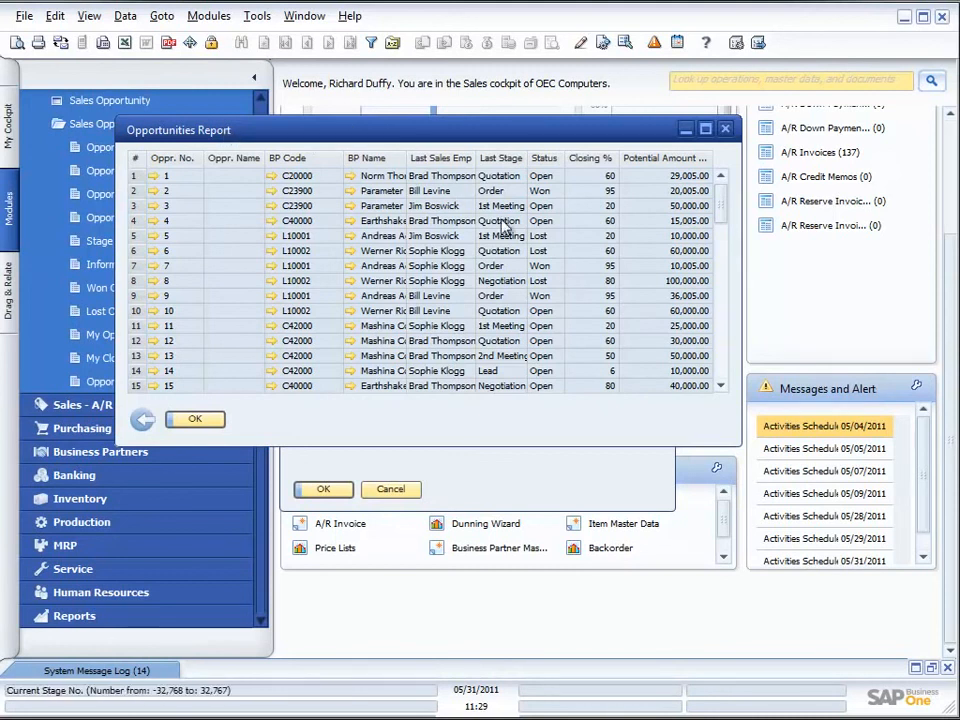
Preview the printed Opportunities List, look through its first pages and close the preview.
left_click(15, 45)
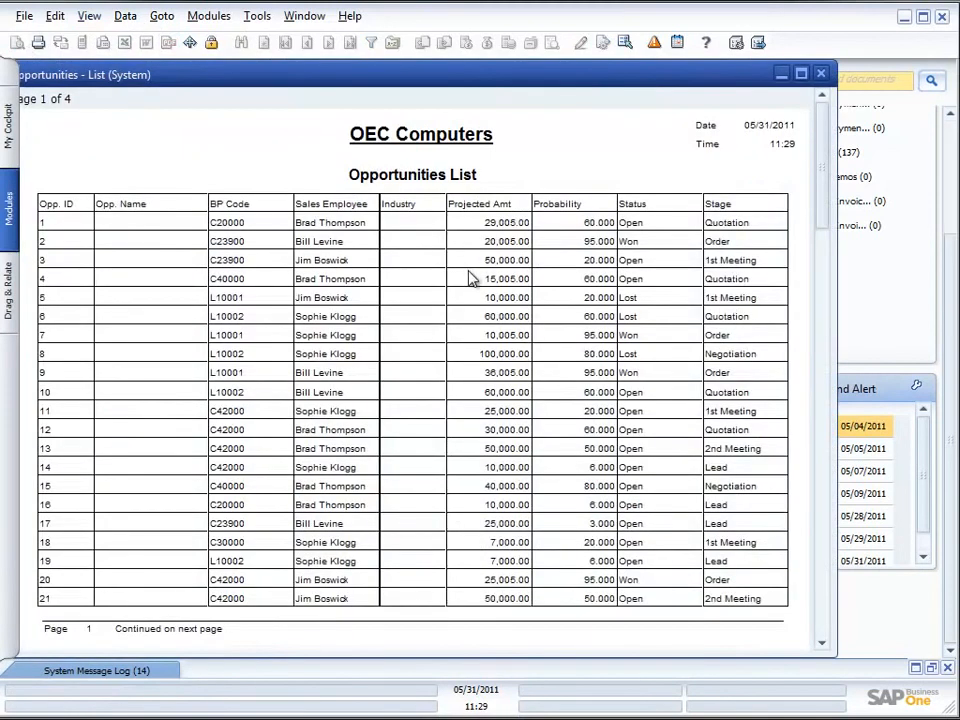
scroll(471, 276, "down", 3)
scroll(471, 276, "down", 2)
scroll(469, 276, "up", 3)
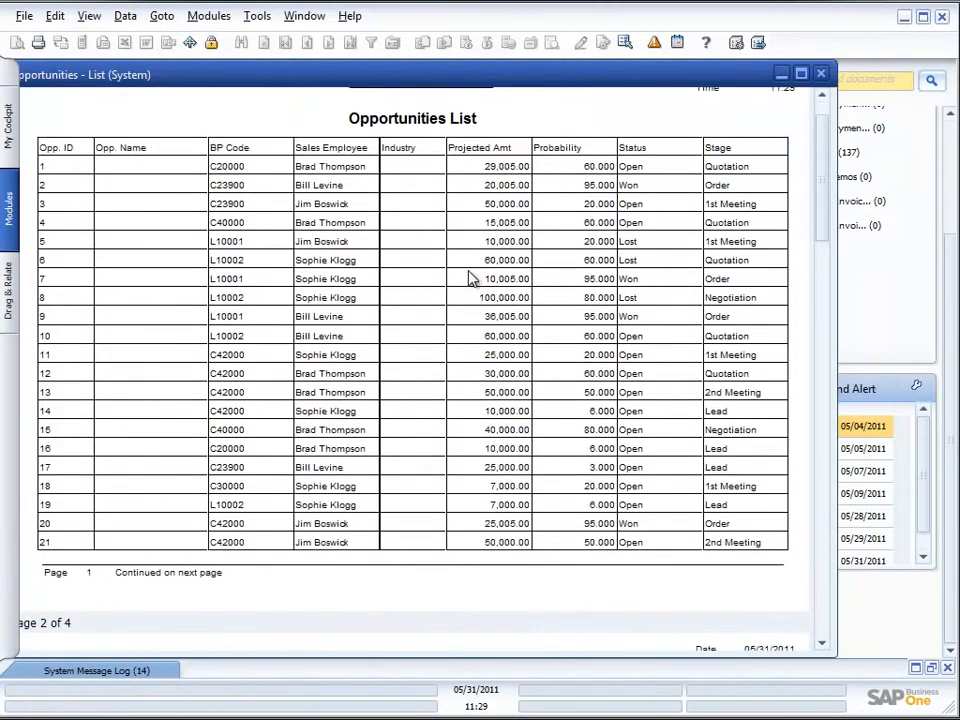
left_click(820, 73)
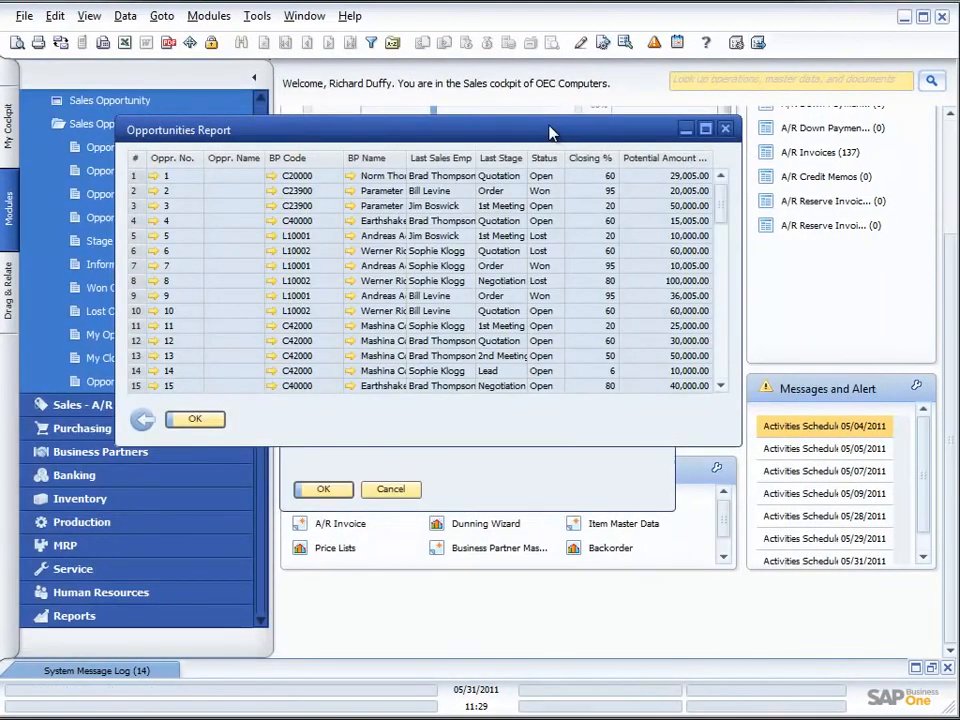
Inspect the Opportunities - List (System) layout in the layout editor through layout management, then close the editor and the Report and Layout Manager.
left_click(580, 44)
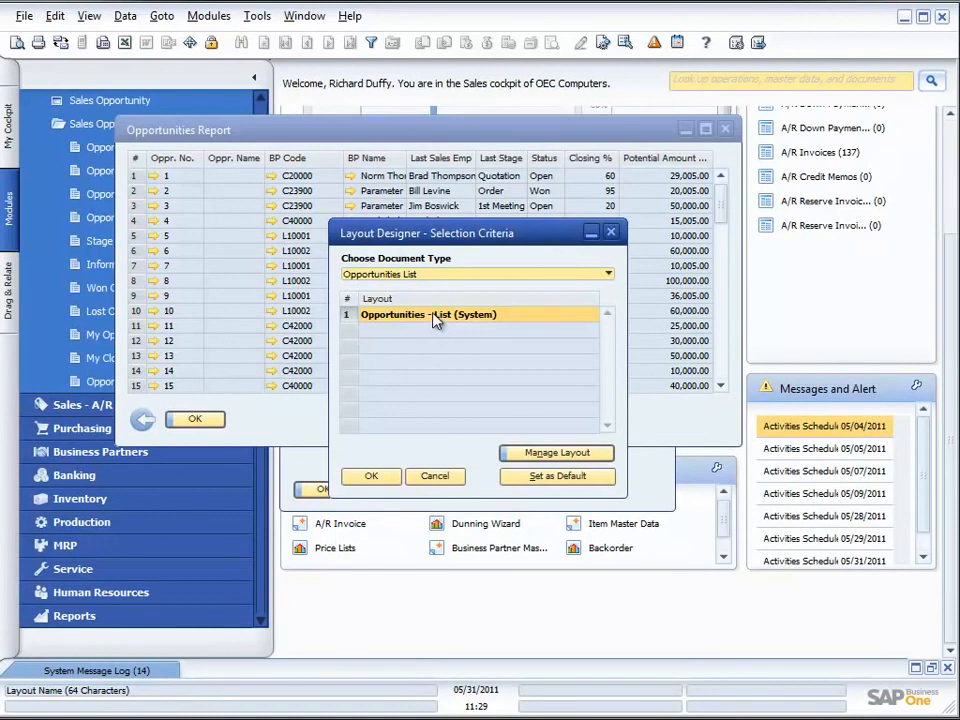
left_click(556, 452)
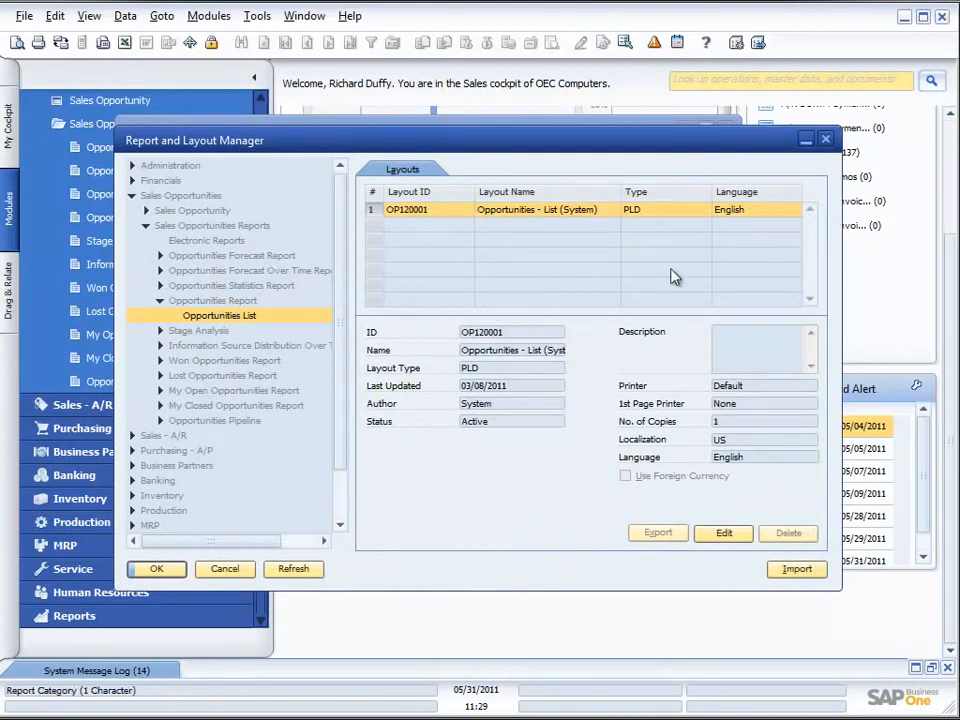
left_click(725, 533)
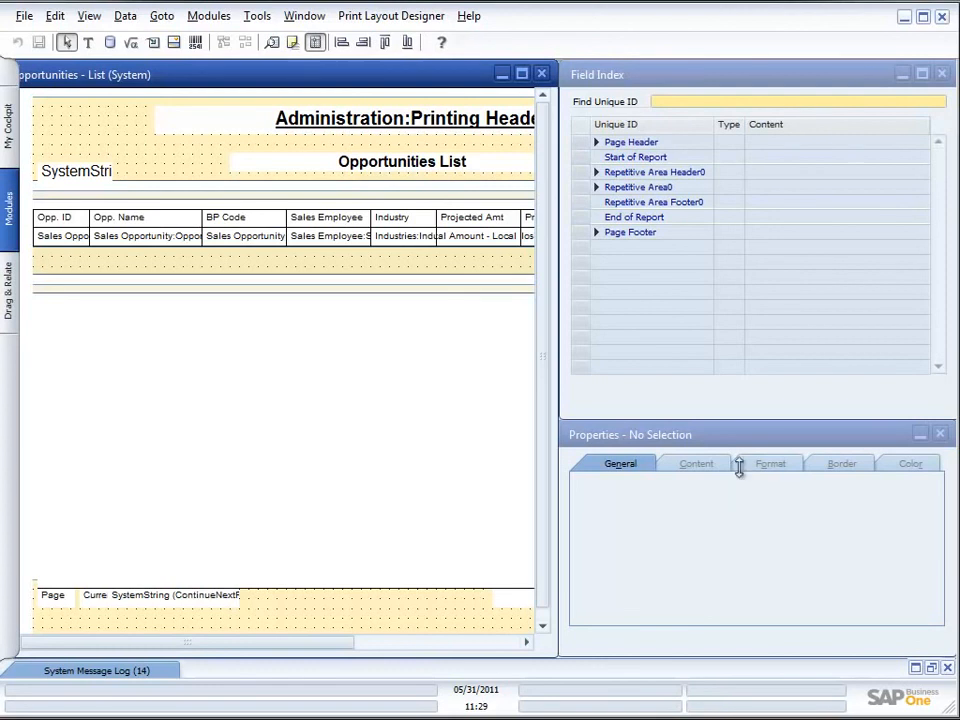
left_click(541, 74)
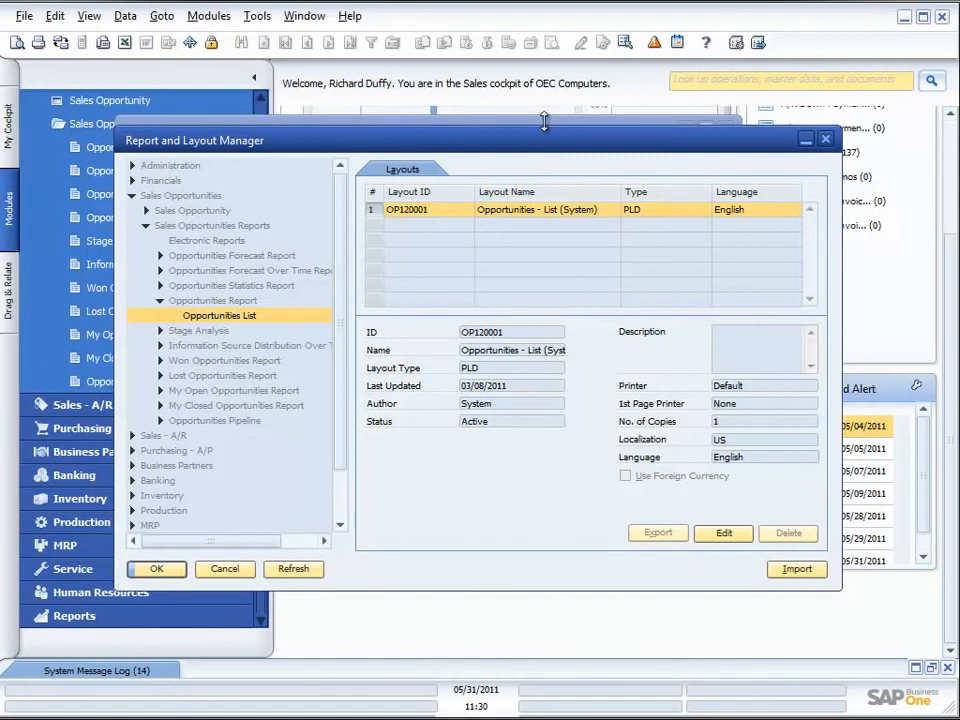
left_click(226, 570)
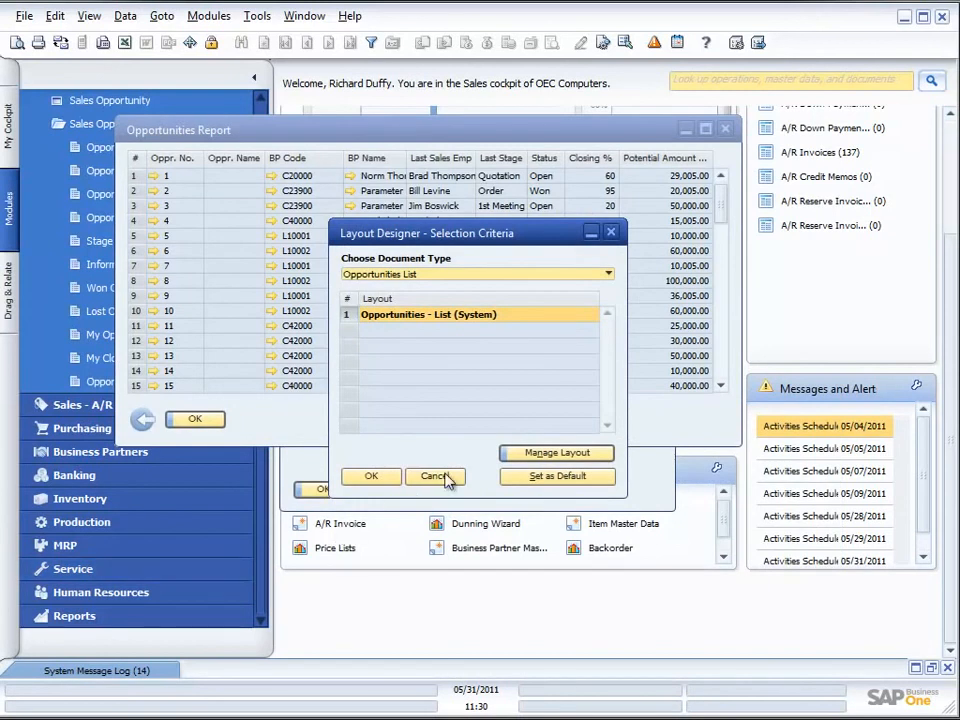